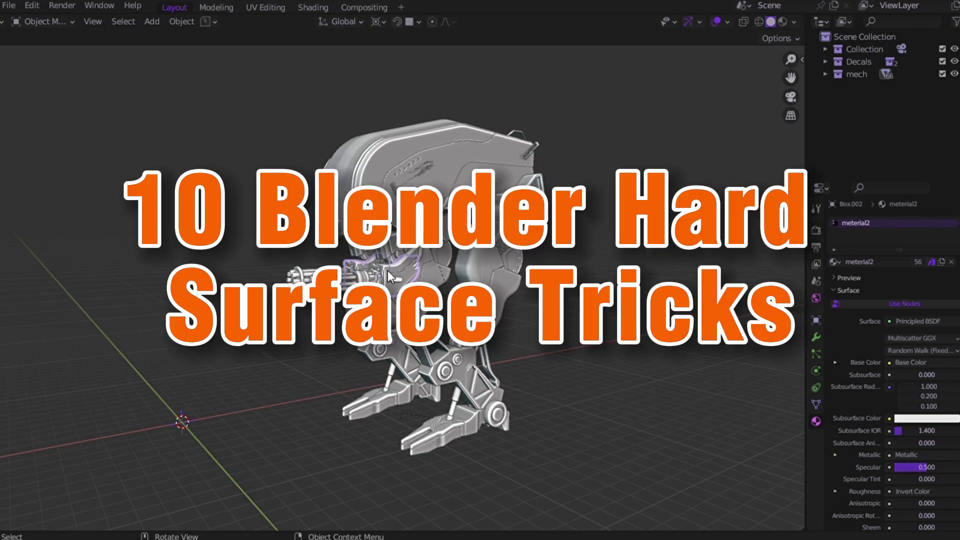
pyautogui.scroll(-2, 574, 346)
pyautogui.moveTo(573, 346); pyautogui.dragTo(573, 347, button='middle')
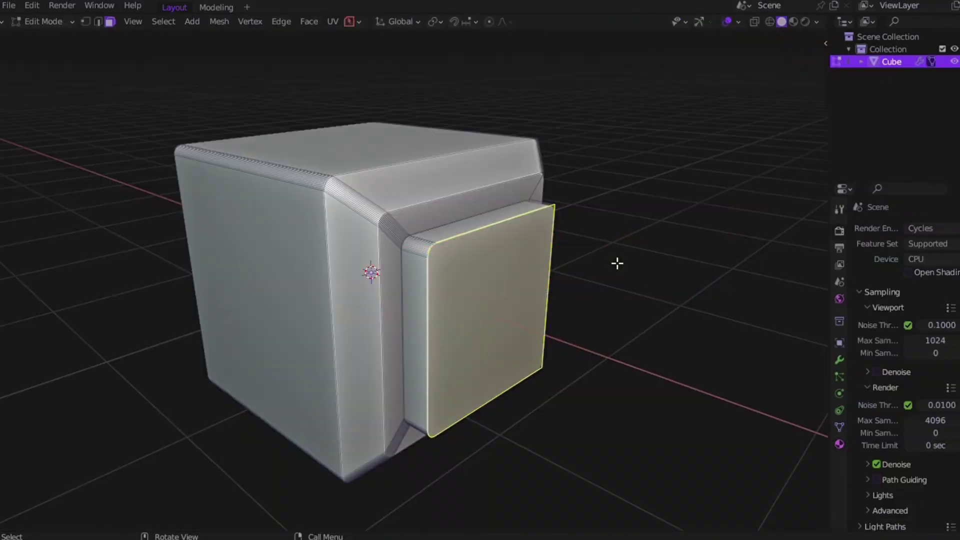
# Step: Try to inset the selected raised front face of the cube, and undo the inset
pyautogui.press('i')
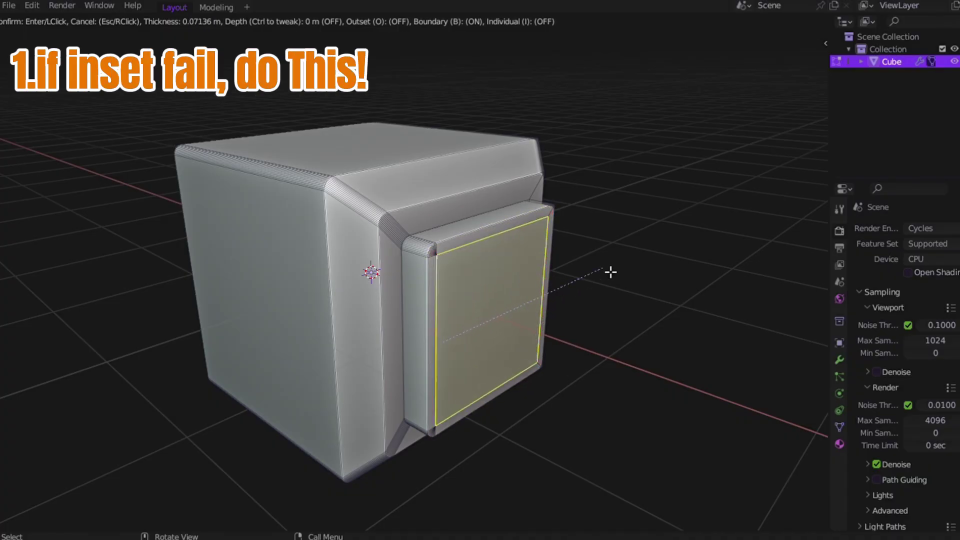
pyautogui.click(542, 303)
pyautogui.moveTo(542, 302); pyautogui.dragTo(593, 287, button='middle')
pyautogui.scroll(3, 542, 303)
pyautogui.scroll(-5, 593, 288)
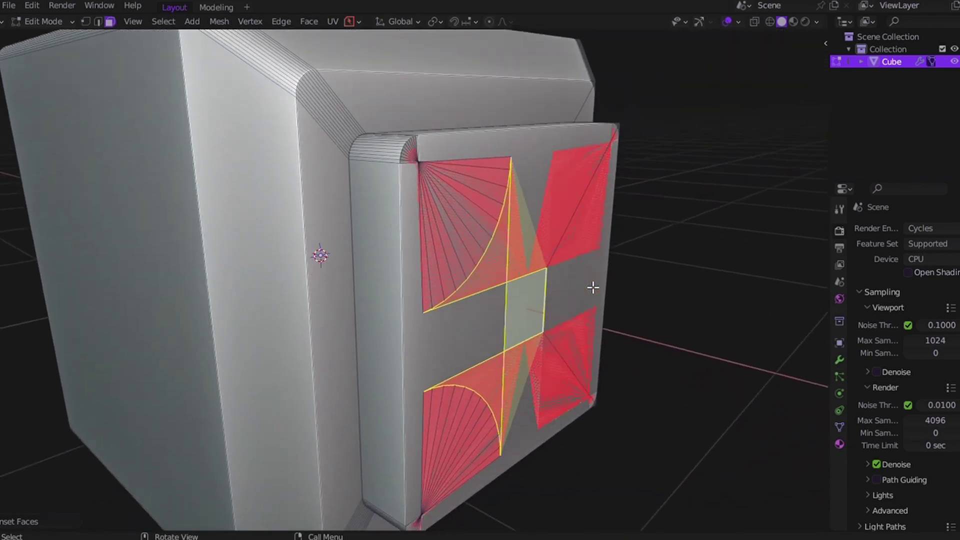
pyautogui.hotkey('ctrl', 'z')
pyautogui.scroll(-2, 596, 240)
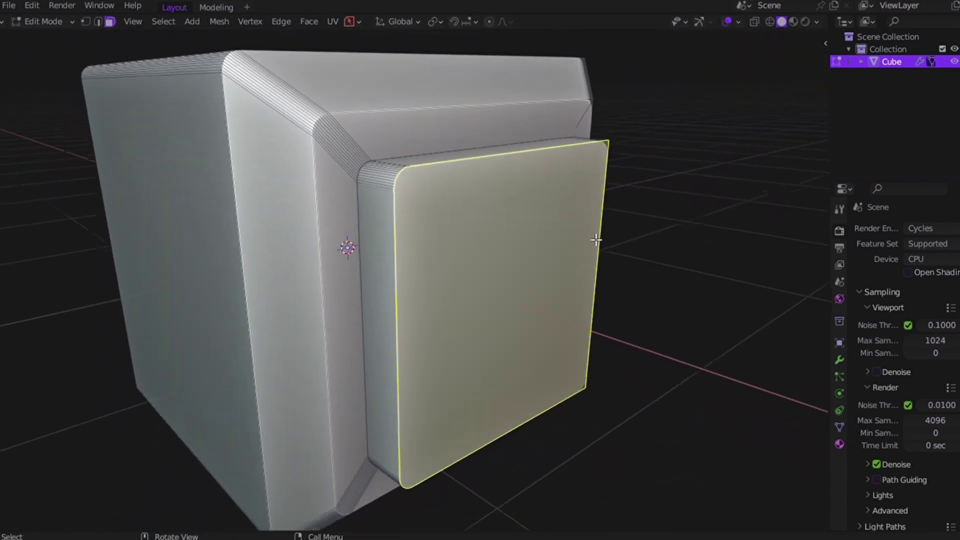
# Step: Try a narrow inset of about 0.09 m on the rounded front face, and undo it again
pyautogui.moveTo(483, 275); pyautogui.dragTo(482, 276, button='middle')
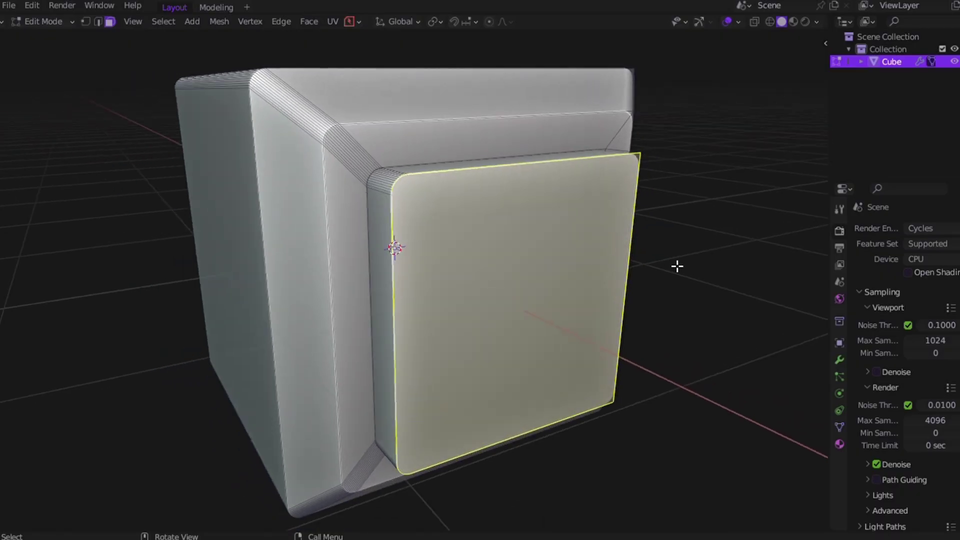
pyautogui.press('i')
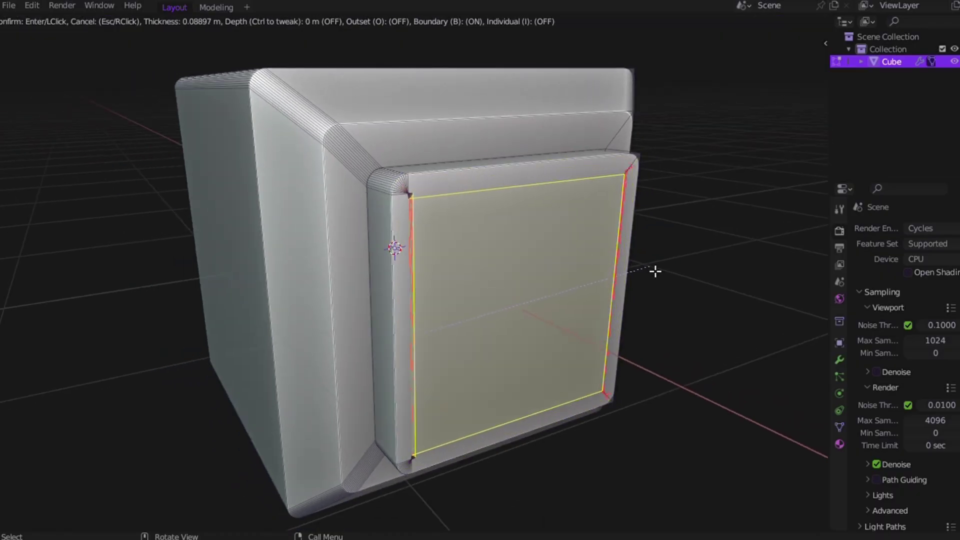
pyautogui.click(652, 273)
pyautogui.scroll(5, 651, 272)
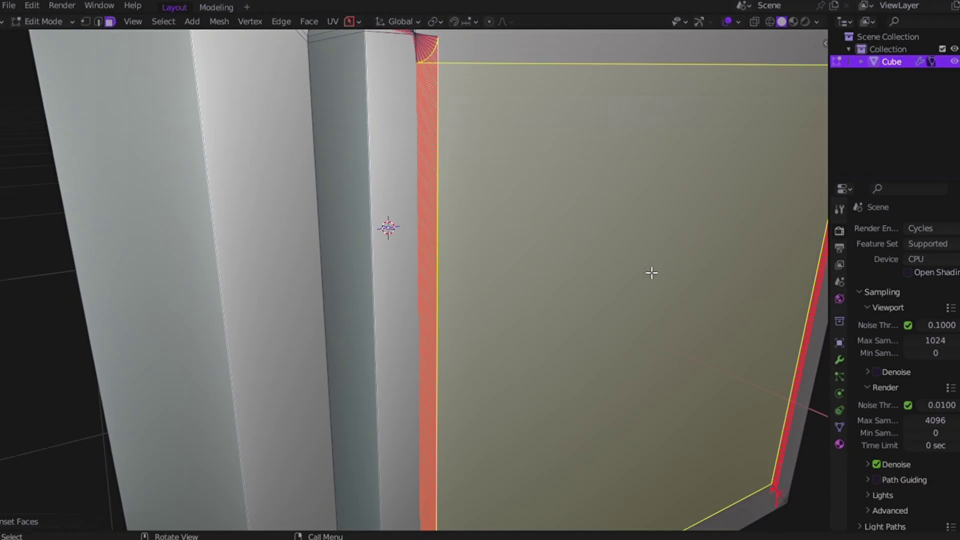
pyautogui.scroll(-6, 406, 93)
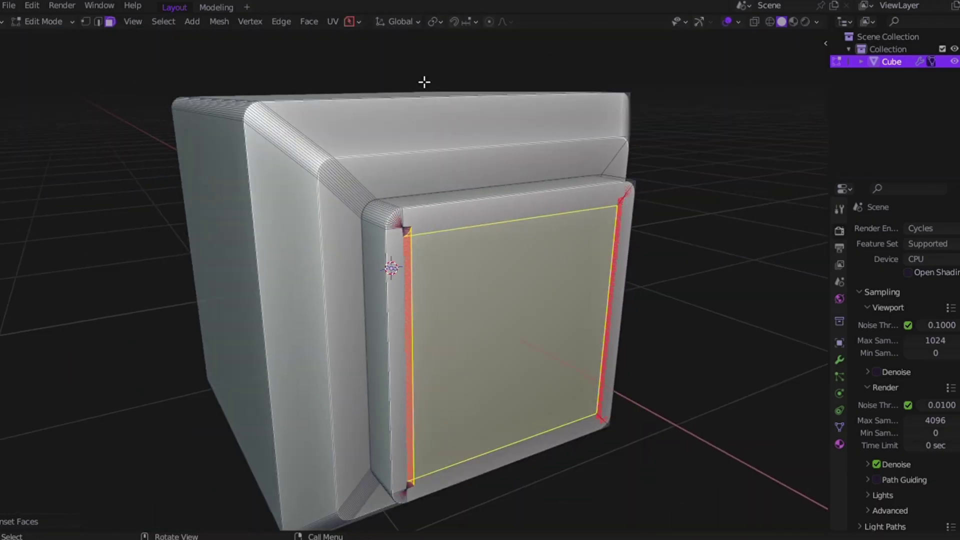
pyautogui.hotkey('ctrl', 'z')
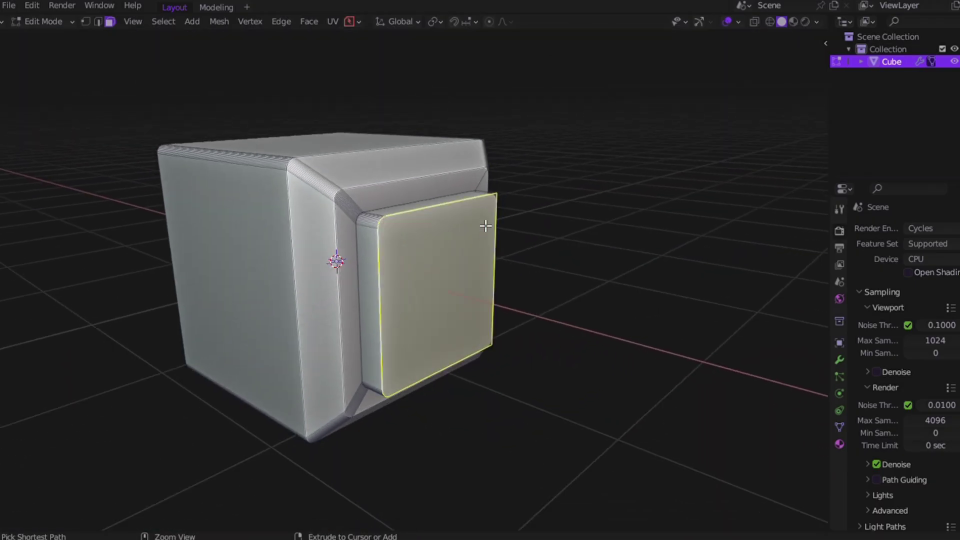
# Step: Duplicate the raised front face, offset the copy outward along X, and separate it into its own object in Object Mode
pyautogui.moveTo(485, 226); pyautogui.dragTo(592, 244, button='middle')
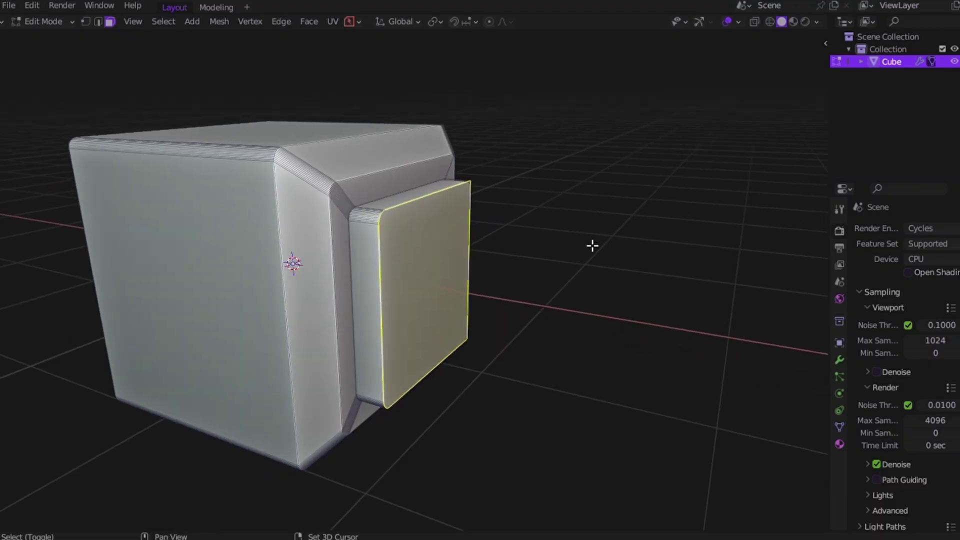
pyautogui.hotkey('shift', 'd')
pyautogui.press('x')
pyautogui.click(617, 253)
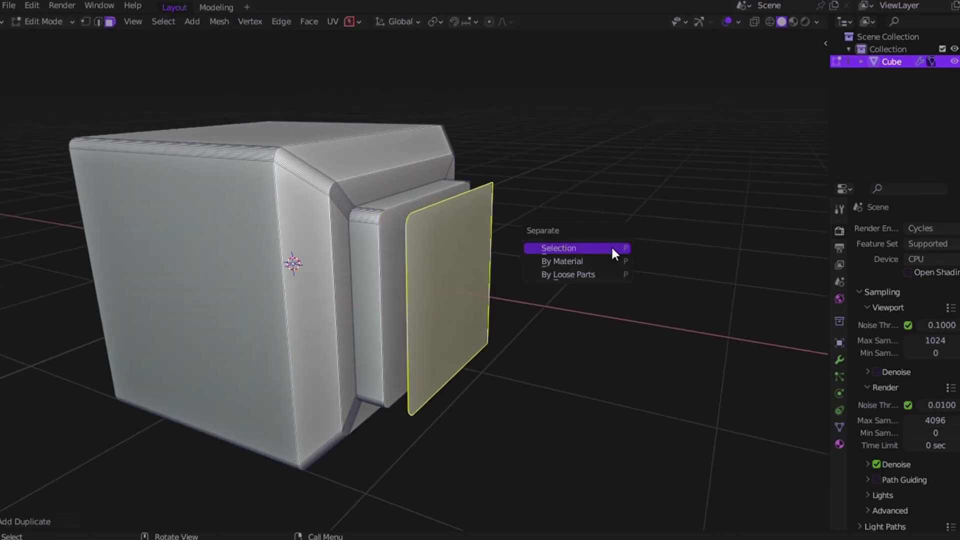
pyautogui.click(613, 248)
pyautogui.press('Tab')
pyautogui.click(606, 175)
# Step: Set the origin of the separated panel to its own geometry and scale the panel down slightly
pyautogui.click(419, 300)
pyautogui.hotkey('ctrl', 'alt', 'shift', 'c')
pyautogui.press('s')
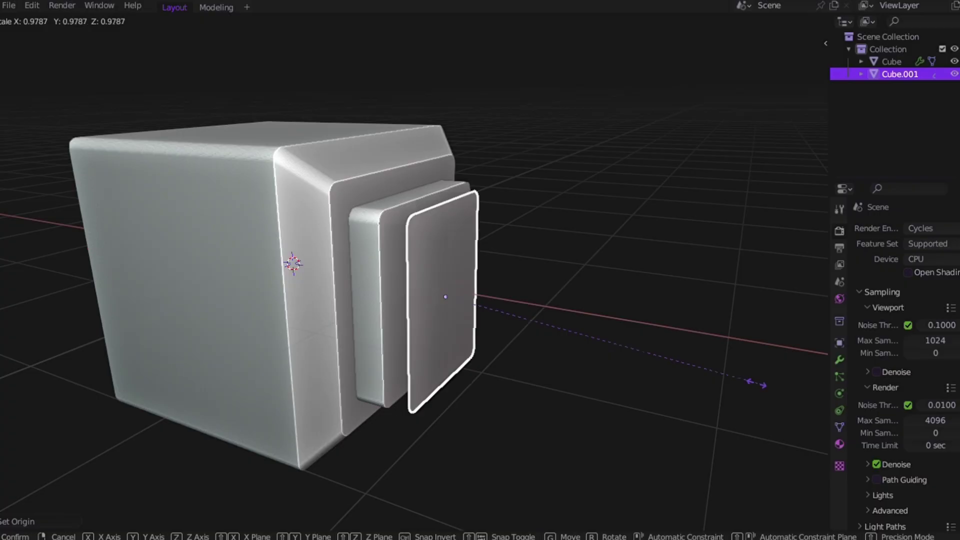
pyautogui.click(770, 382)
# Step: Extrude the whole separated panel along X into a thick rounded block and return to Object Mode
pyautogui.hotkey('ctrl', 'Tab')
pyautogui.click(789, 379)
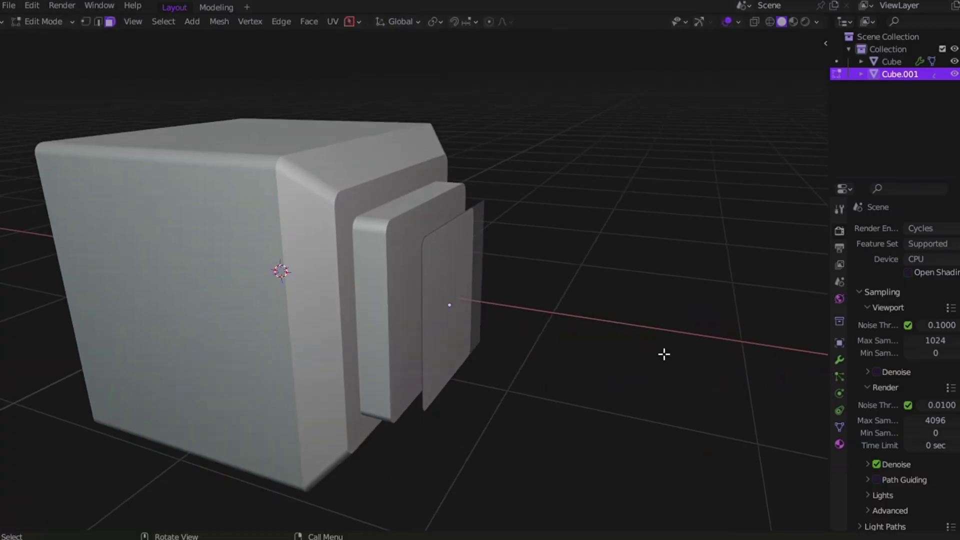
pyautogui.press('a')
pyautogui.press('e')
pyautogui.click(637, 344)
pyautogui.hotkey('ctrl', 'Tab')
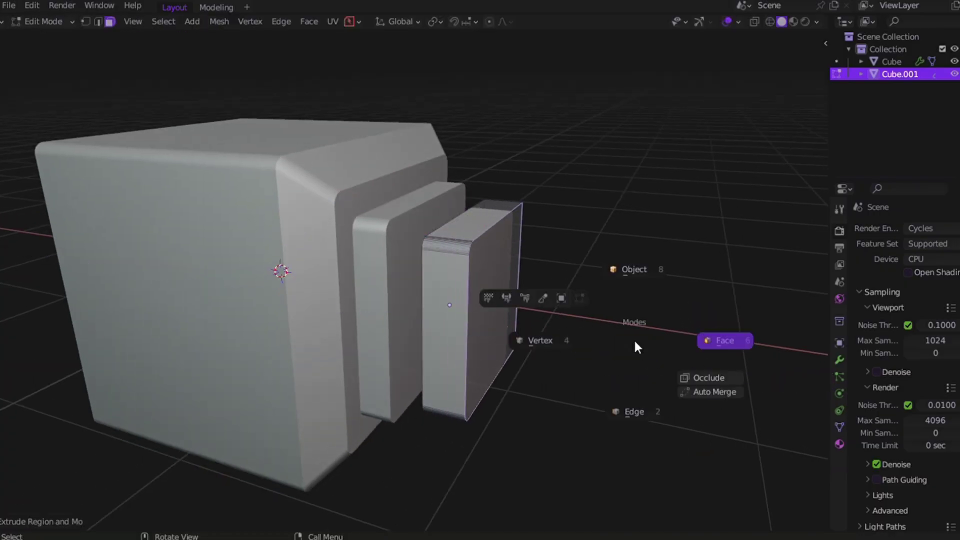
pyautogui.click(635, 317)
# Step: Move the extruded block along X into the raised front of the cube
pyautogui.press('g')
pyautogui.press('y')
pyautogui.press('x')
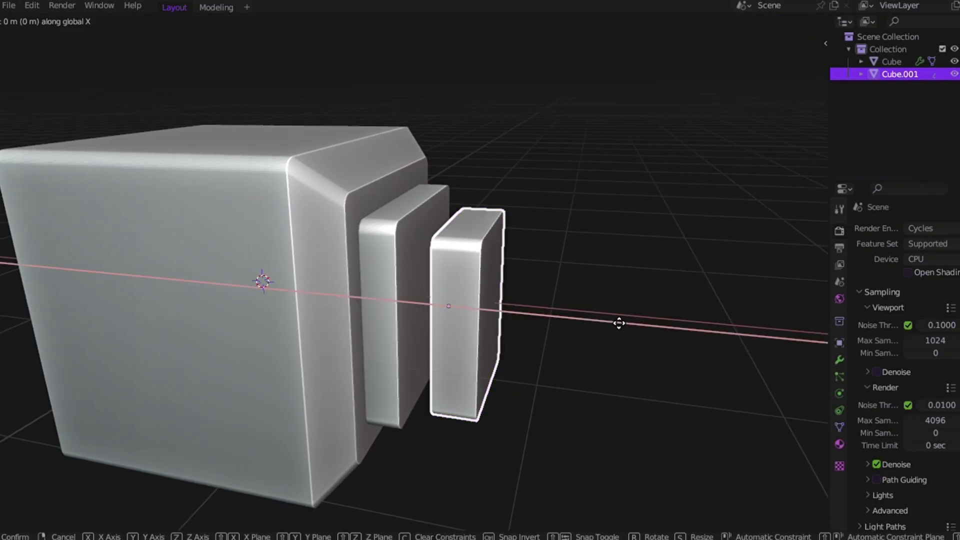
pyautogui.click(575, 317)
# Step: Cut the block out of the cube with a Boolean difference to form a rounded recess
pyautogui.moveTo(621, 306)
pyautogui.mouseDown(button='middle')
pyautogui.moveTo(567, 307)
pyautogui.moveTo(570, 280)
pyautogui.mouseUp(button='middle')
pyautogui.keyDown('shift'); pyautogui.click(391, 173); pyautogui.keyUp('shift')
pyautogui.hotkey('ctrl', 'shift', 'b')
pyautogui.click(343, 254)
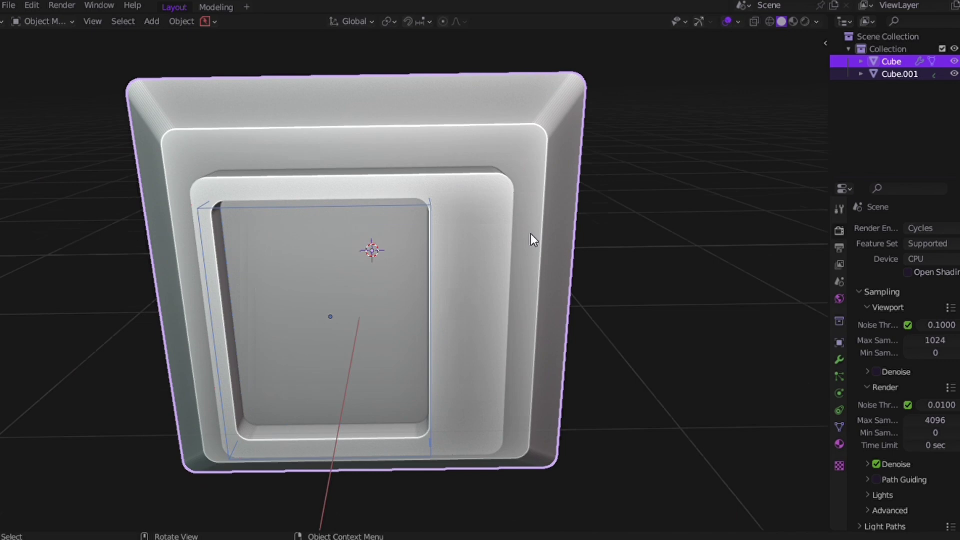
# Step: Move the cutter block along Y toward the middle of the raised face and scale it along Y
pyautogui.moveTo(533, 236); pyautogui.dragTo(446, 301, button='middle')
pyautogui.click(419, 218)
pyautogui.press('g')
pyautogui.press('y')
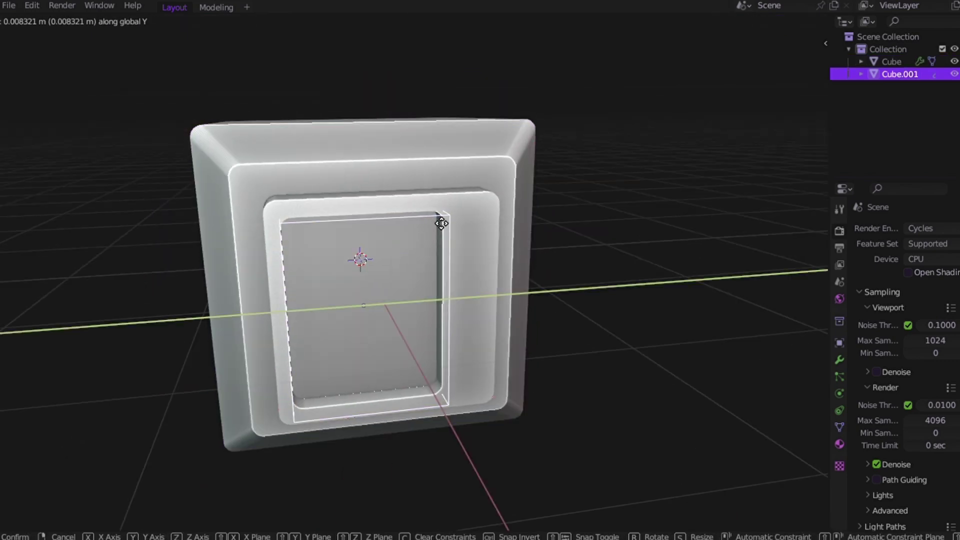
pyautogui.click(562, 231)
pyautogui.press('s')
pyautogui.press('y')
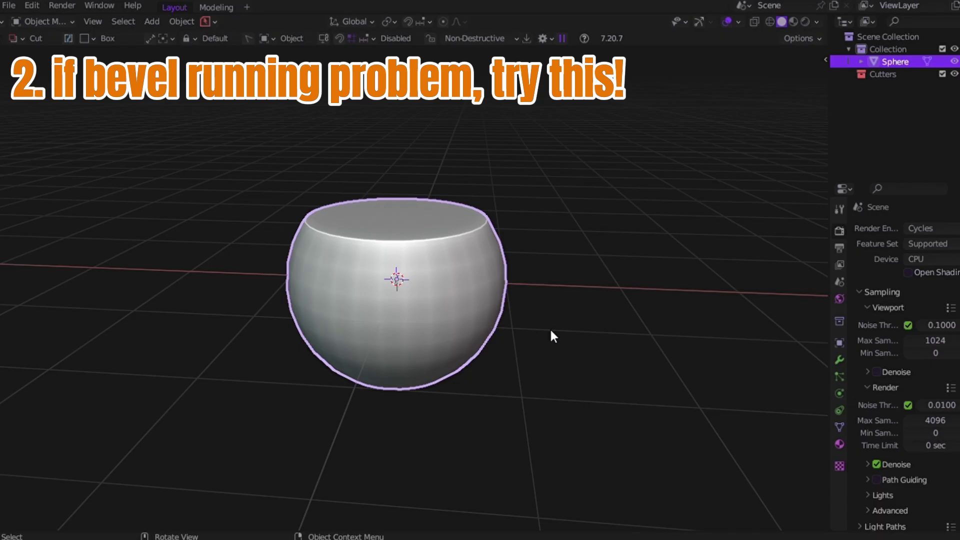
# Step: Add a Bevel modifier to the flat-topped sphere
pyautogui.click(839, 359)
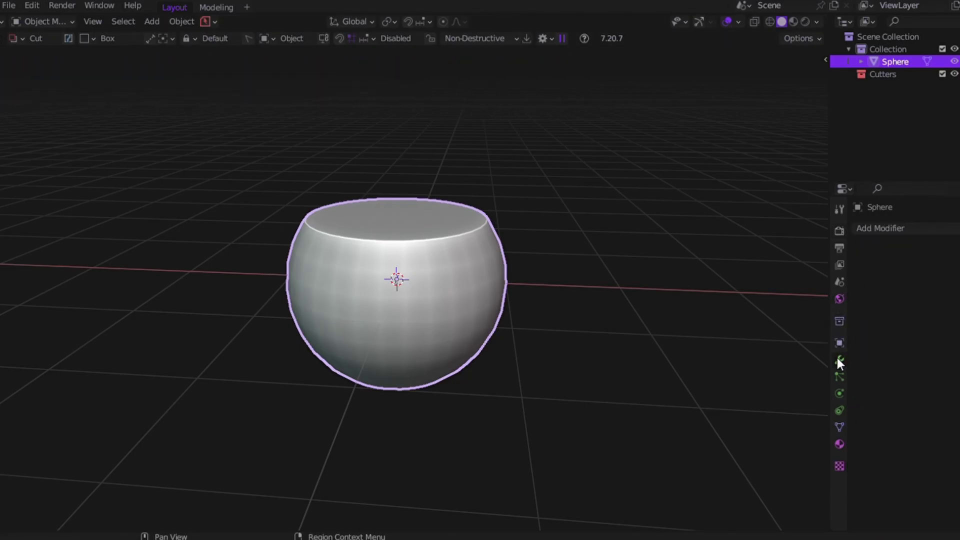
pyautogui.click(881, 228)
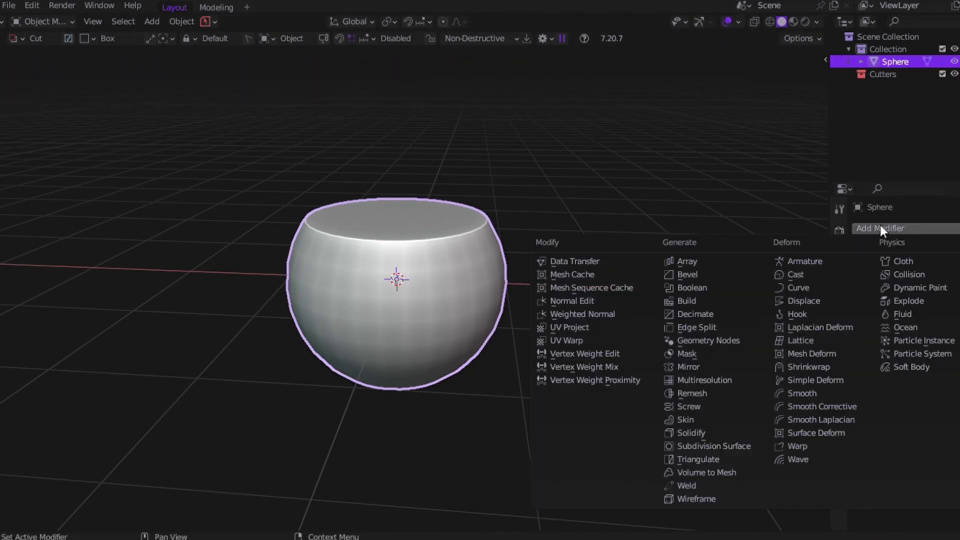
pyautogui.click(703, 273)
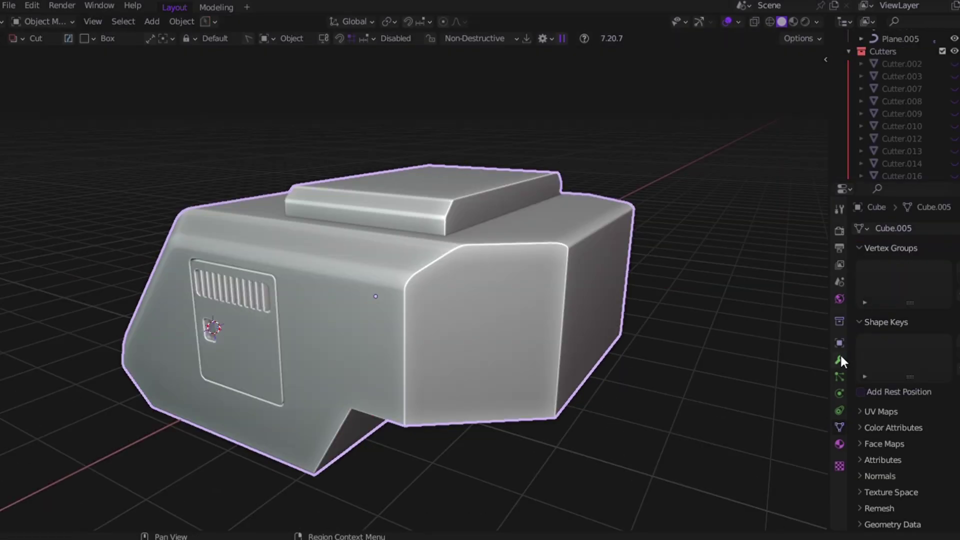
# Step: Add a Bevel modifier to the vehicle's main body
pyautogui.click(839, 359)
pyautogui.click(880, 228)
pyautogui.click(701, 273)
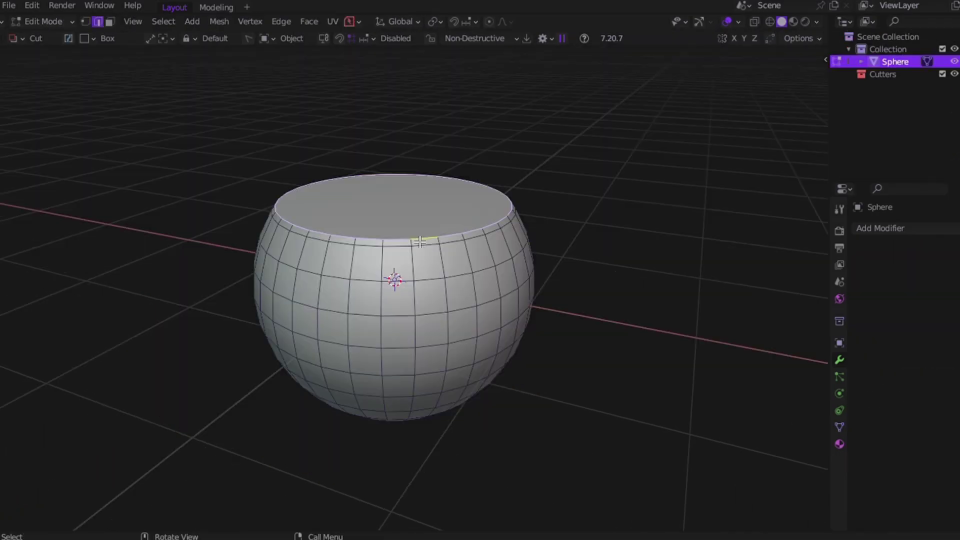
# Step: Try a 12-segment bevel about 0.085 m wide on the sphere's top rim, undo it, and return to Object Mode
pyautogui.hotkey('ctrl', 'b')
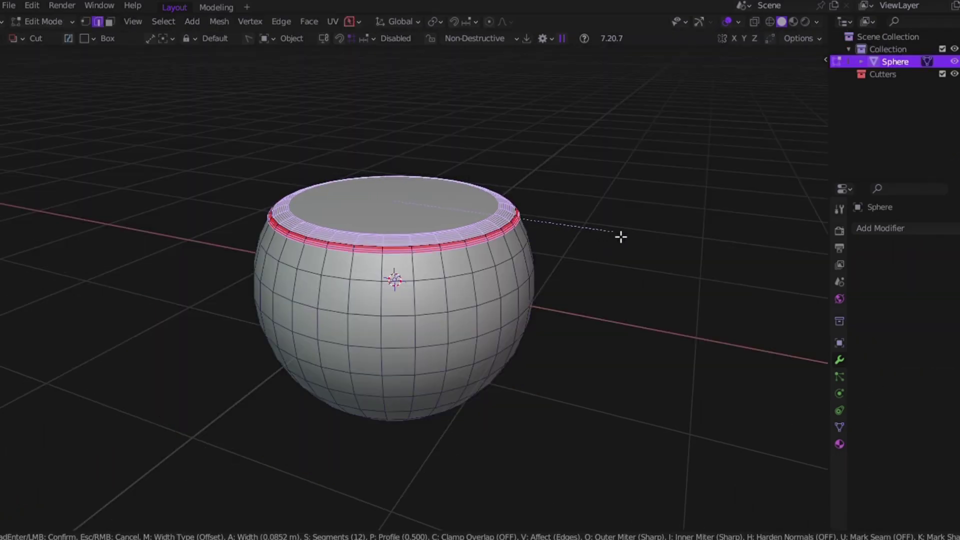
pyautogui.click(623, 237)
pyautogui.moveTo(536, 251); pyautogui.dragTo(536, 251, button='middle')
pyautogui.hotkey('ctrl', 'z')
pyautogui.press('Tab')
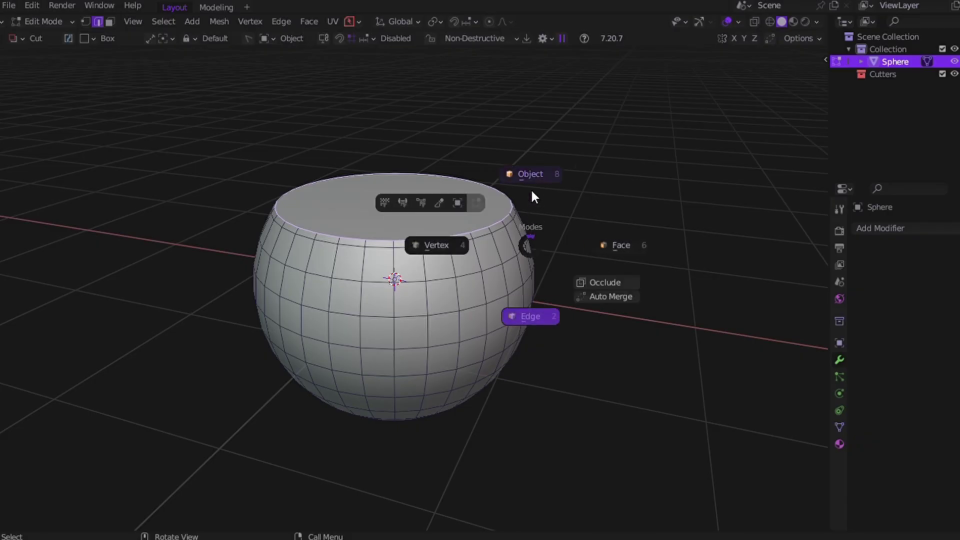
pyautogui.click(531, 197)
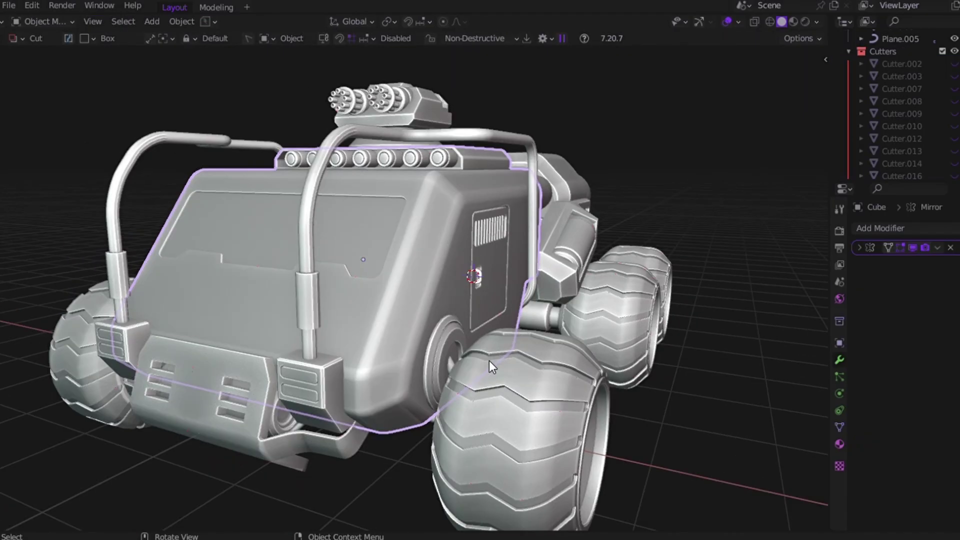
pyautogui.moveTo(513, 295); pyautogui.dragTo(513, 295, button='middle')
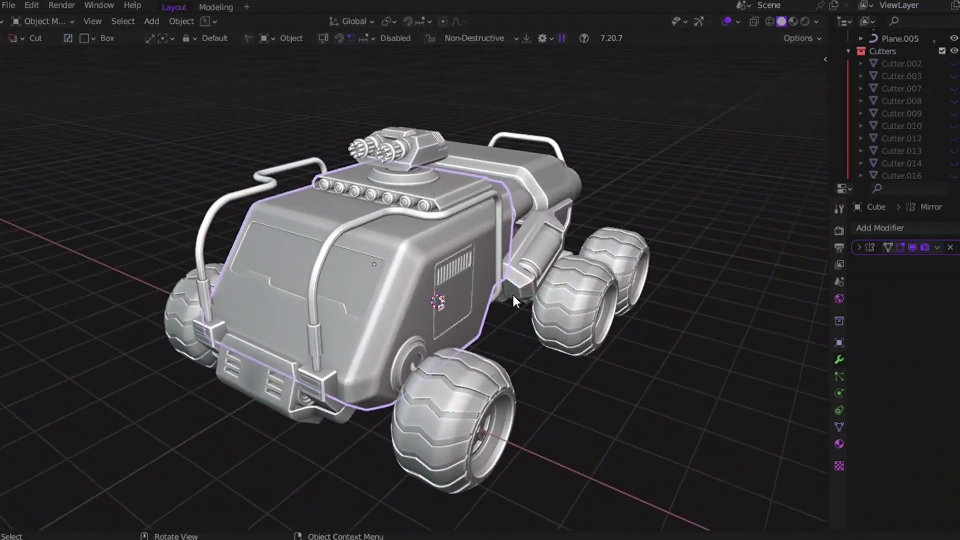
pyautogui.scroll(-1, 513, 295)
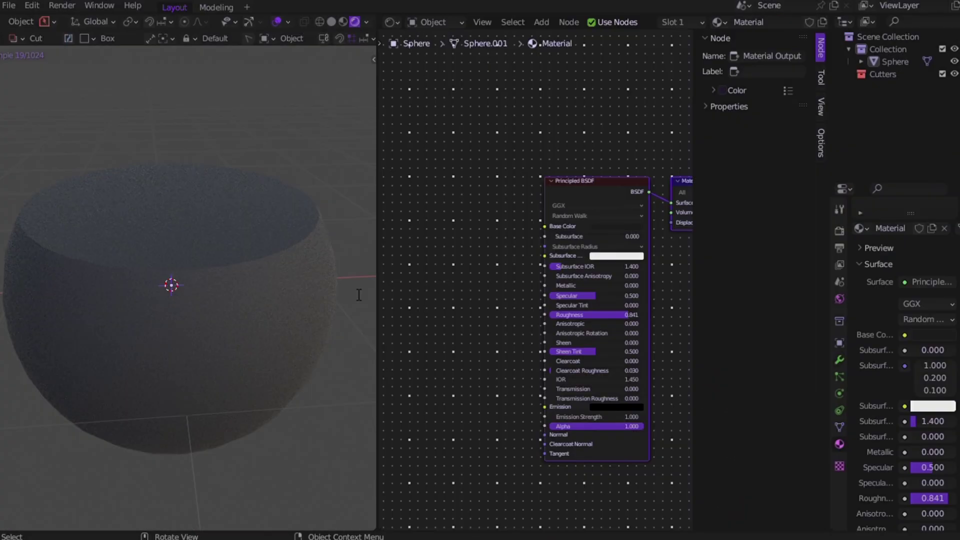
pyautogui.press('F3')
pyautogui.write('be')
pyautogui.press('Return')
pyautogui.scroll(-3, 462, 324)
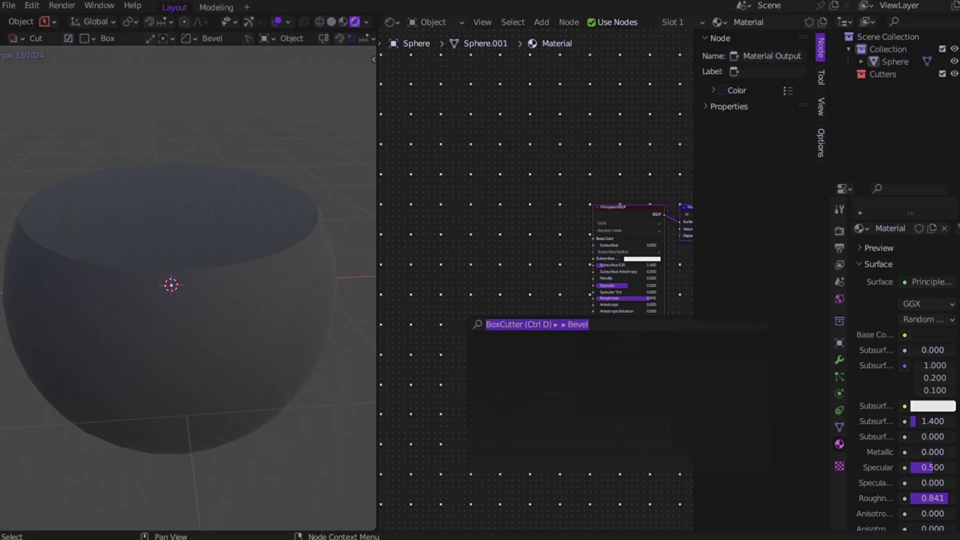
# Step: Add a Bevel node to the sphere's material and connect its Normal output to the Principled BSDF's Normal input
pyautogui.press('F3')
pyautogui.write('bevel')
pyautogui.press('Return')
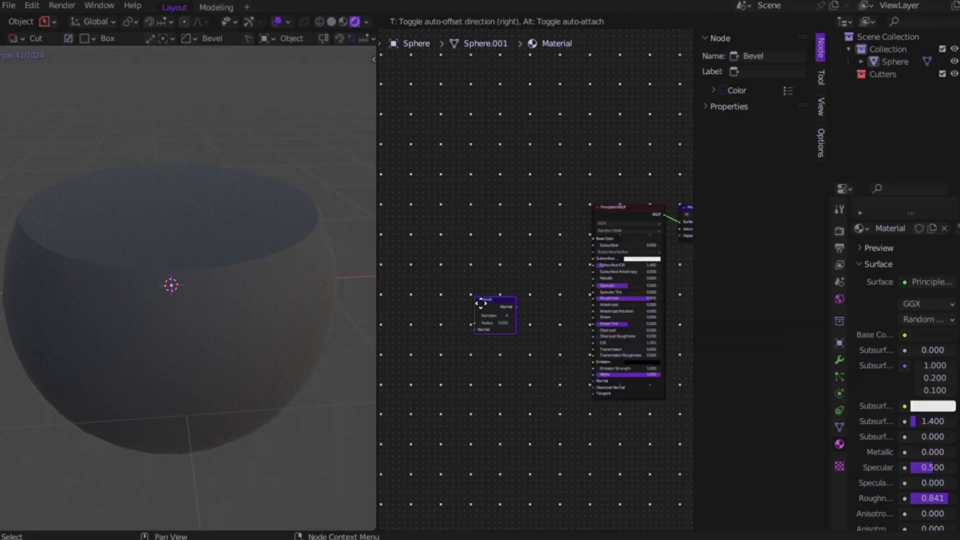
pyautogui.click(475, 300)
pyautogui.scroll(2, 475, 300)
pyautogui.moveTo(509, 317); pyautogui.dragTo(644, 464)
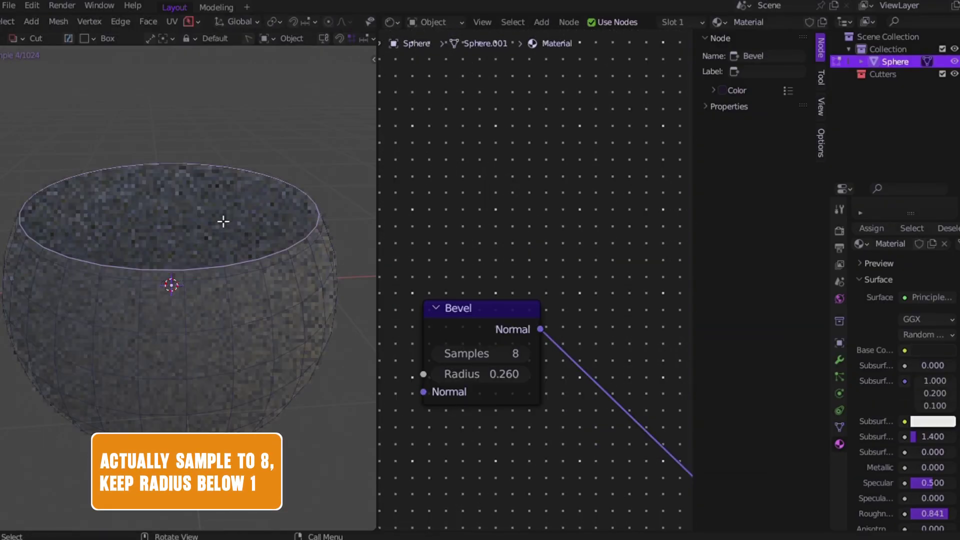
# Step: Inset the flat top face of the sphere to leave a narrow rim
pyautogui.click(223, 221)
pyautogui.press('i')
pyautogui.click(324, 243)
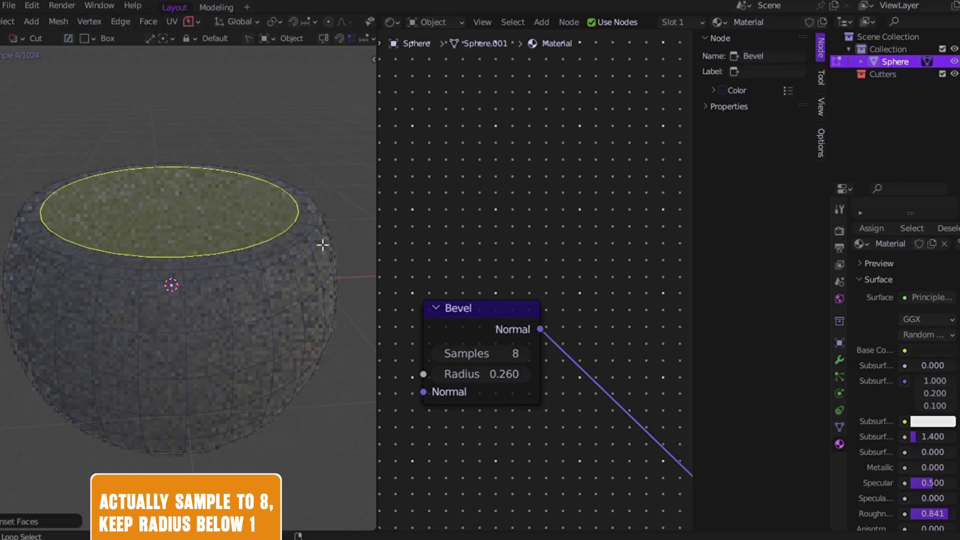
# Step: Extrude the inset top face down into the sphere to hollow it into a bowl, and return to Object Mode
pyautogui.hotkey('alt', 'e')
pyautogui.click(321, 253)
pyautogui.click(325, 294)
pyautogui.press('Tab')
pyautogui.click(311, 193)
pyautogui.click(308, 139)
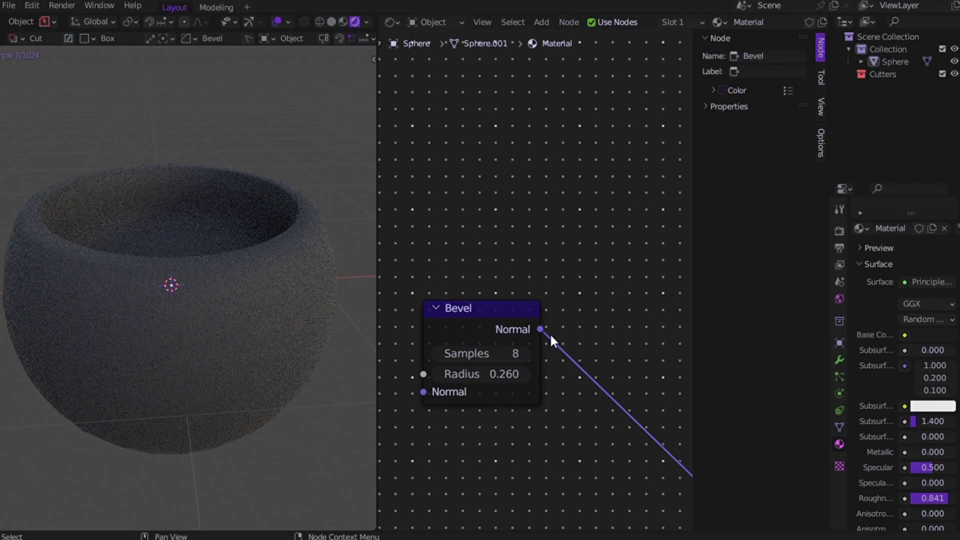
# Step: Set the Bevel node's radius to 0 to compare the rim, and raise it to 0.140
pyautogui.click(501, 382)
pyautogui.write('0')
pyautogui.press('Return')
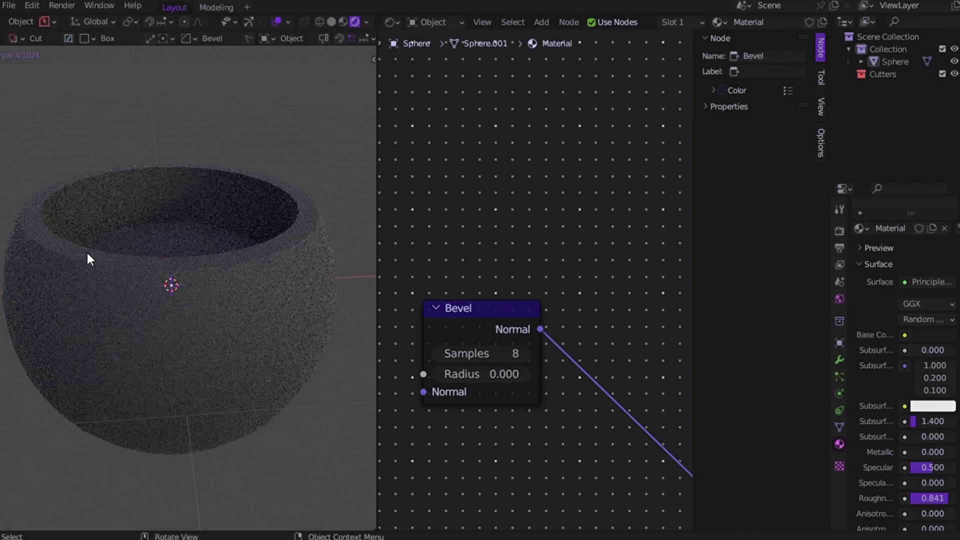
pyautogui.moveTo(501, 374); pyautogui.dragTo(530, 374)
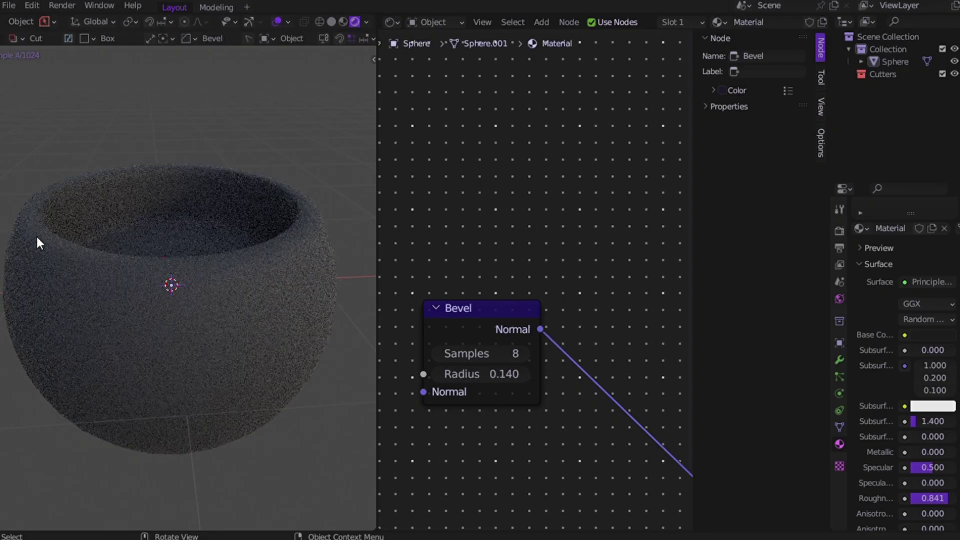
# Step: Inspect the bowl's mesh around the rim in Edit Mode, return to Object Mode and deselect the bowl
pyautogui.click(235, 248)
pyautogui.press('Tab')
pyautogui.click(235, 318)
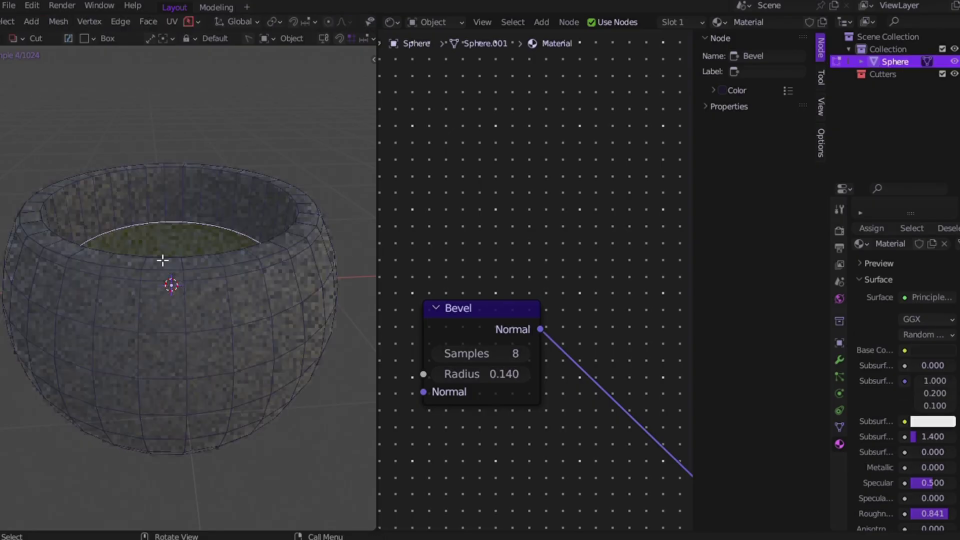
pyautogui.click(88, 246)
pyautogui.hotkey('ctrl', 'Tab')
pyautogui.click(233, 188)
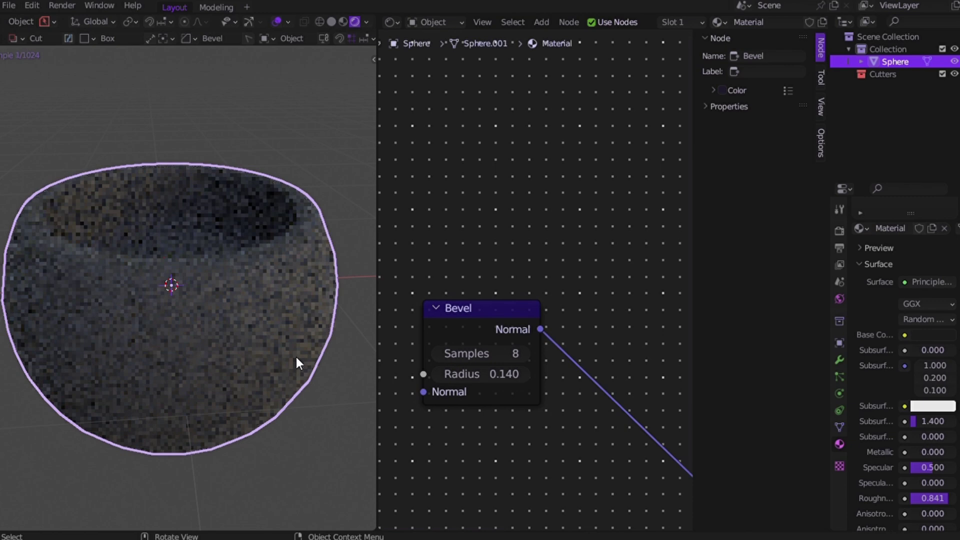
pyautogui.click(277, 473)
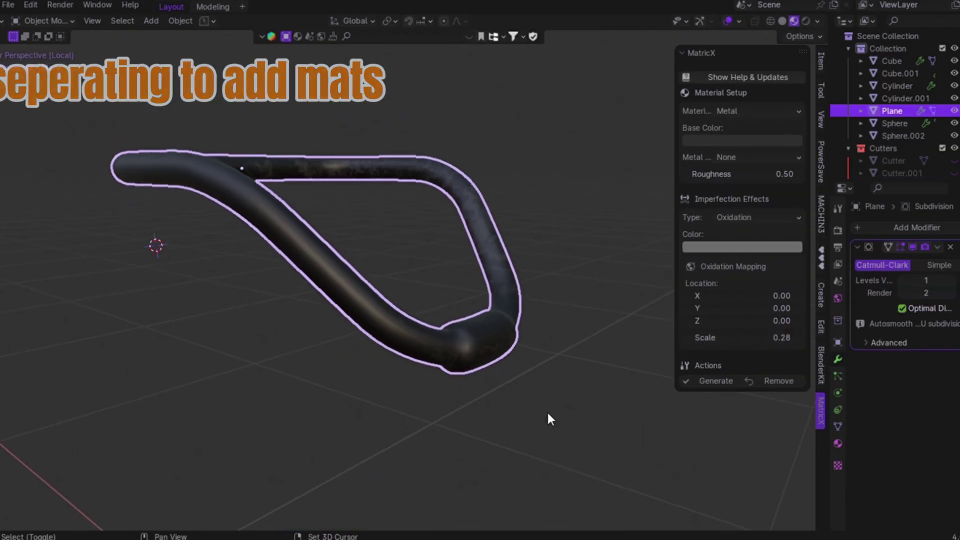
# Step: Enter face editing on the pipe handle and select all faces of the thicker sleeve at its end
pyautogui.press('Tab')
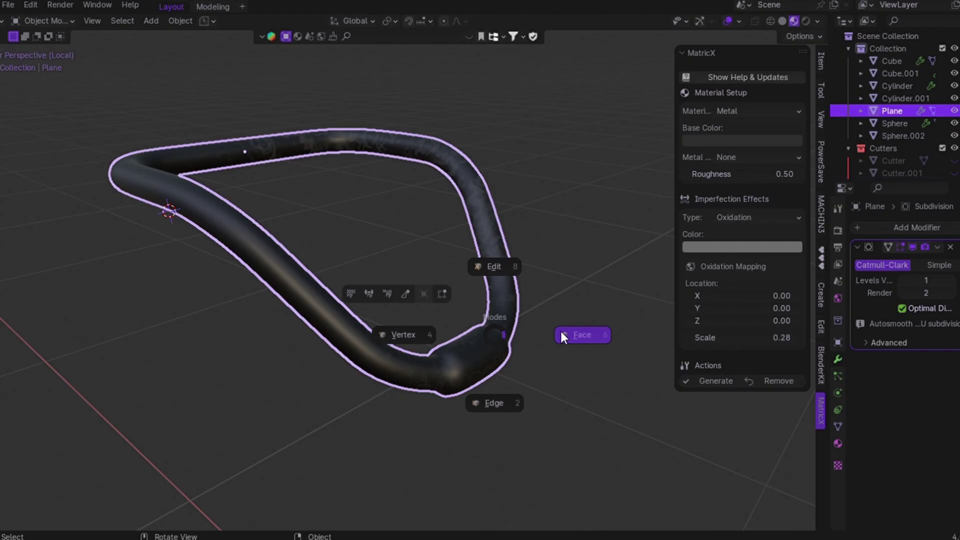
pyautogui.click(580, 335)
pyautogui.scroll(5, 468, 371)
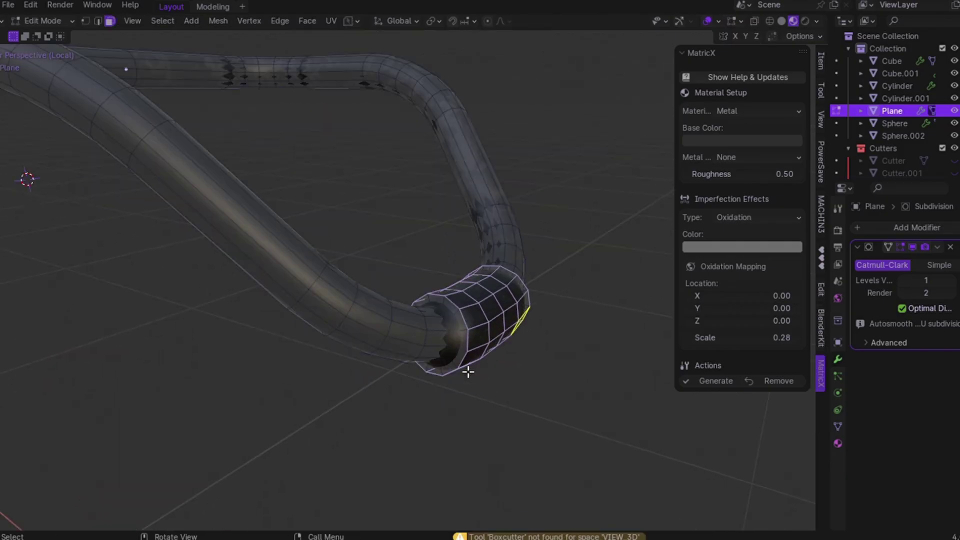
pyautogui.moveTo(468, 333)
pyautogui.mouseDown(button='middle')
pyautogui.moveTo(500, 341)
pyautogui.moveTo(474, 337)
pyautogui.mouseUp(button='middle')
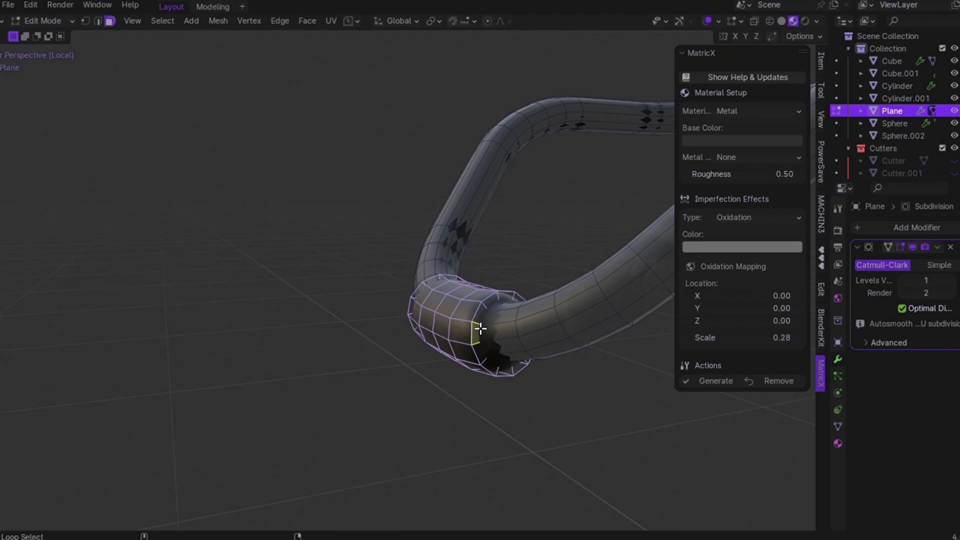
# Step: Separate the selected sleeve faces into their own object and return to Object Mode
pyautogui.press('p')
pyautogui.click(475, 321)
pyautogui.press('Tab')
pyautogui.click(469, 226)
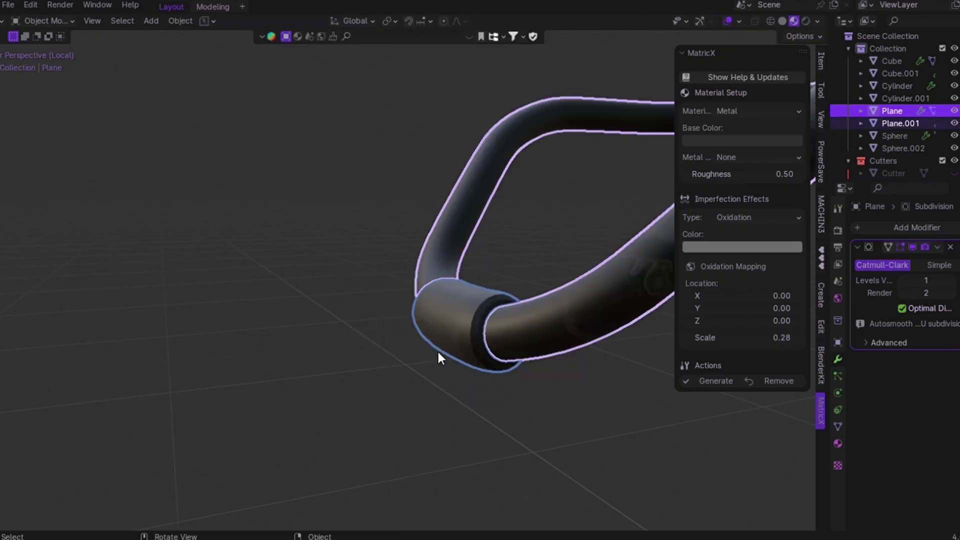
# Step: Give the separated sleeve a MatricX Metal material with a light grey base color and imperfection type None, and deselect it
pyautogui.click(438, 353)
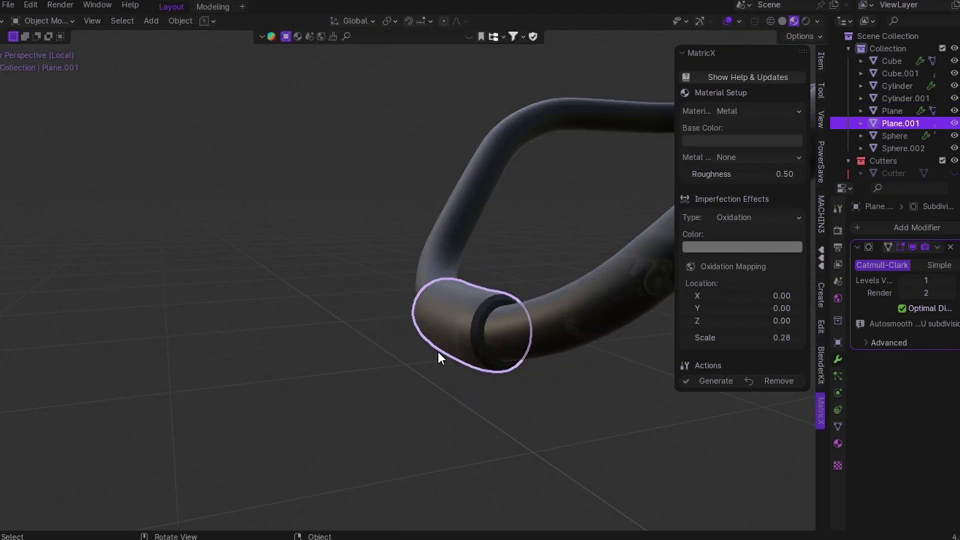
pyautogui.click(734, 140)
pyautogui.moveTo(799, 182); pyautogui.dragTo(798, 171)
pyautogui.click(728, 217)
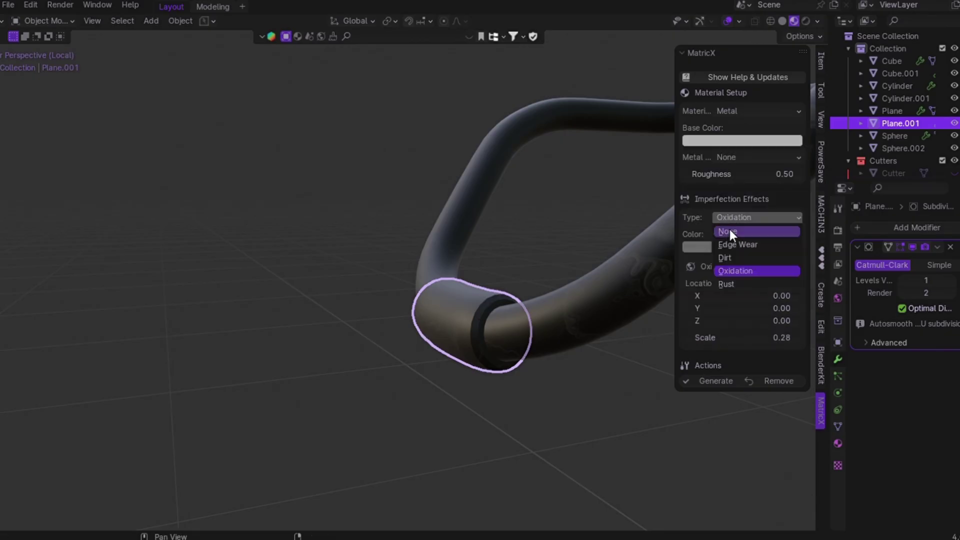
pyautogui.click(728, 231)
pyautogui.click(705, 259)
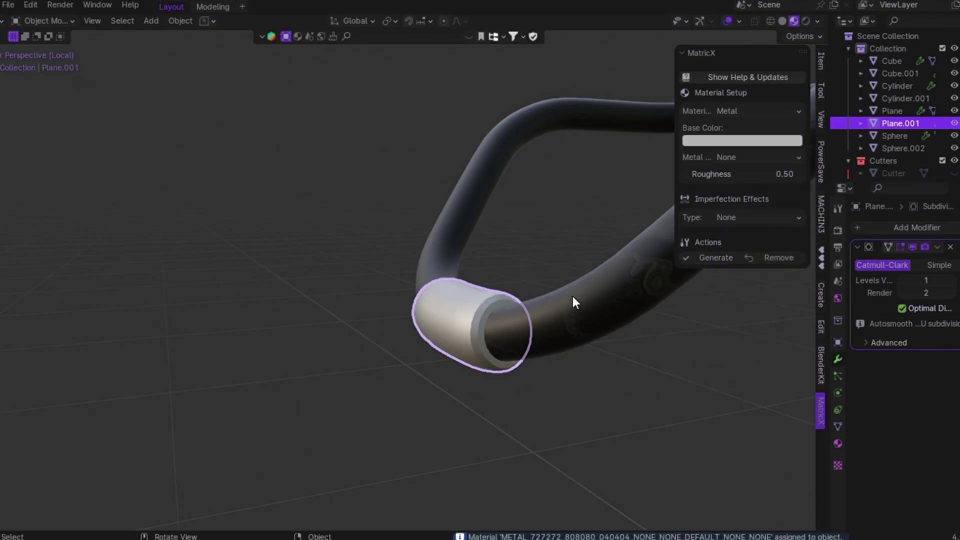
pyautogui.moveTo(573, 300); pyautogui.dragTo(463, 394, button='middle')
pyautogui.click(462, 394)
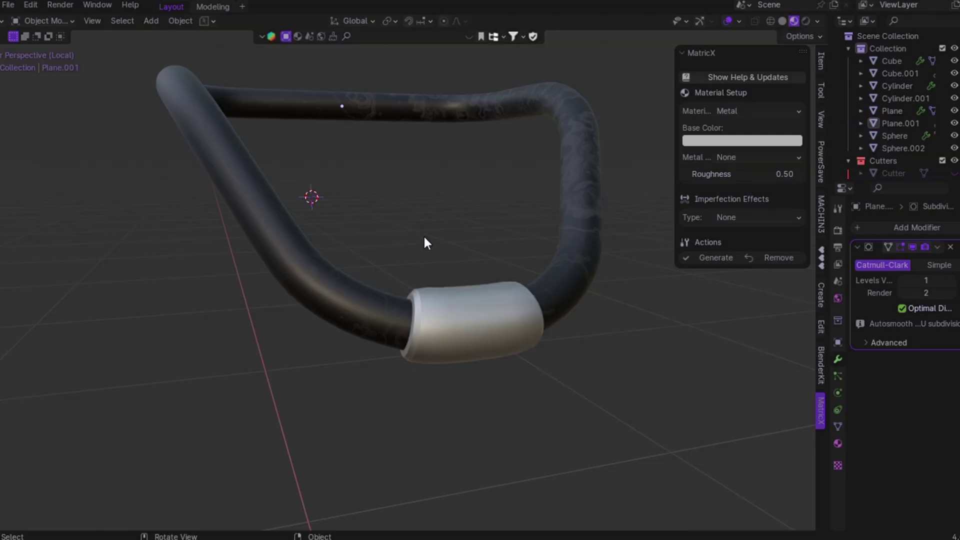
# Step: Undo the sleeve's material and separation, going back to the single handle in Edit Mode with the sleeve faces selected
pyautogui.click(476, 360)
pyautogui.keyDown('shift'); pyautogui.click(482, 361); pyautogui.keyUp('shift')
pyautogui.press('Tab')
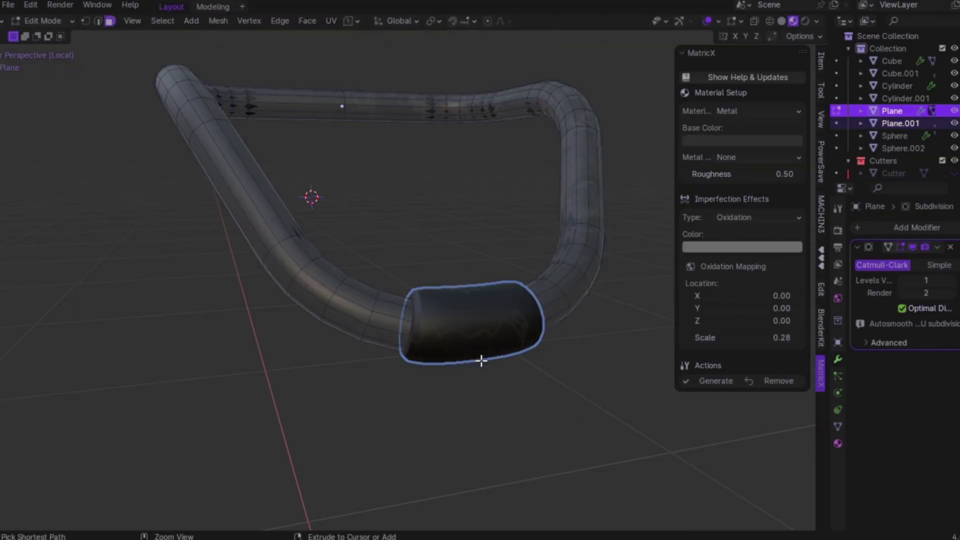
pyautogui.hotkey('ctrl', 'z')
pyautogui.moveTo(421, 374); pyautogui.dragTo(429, 367, button='middle')
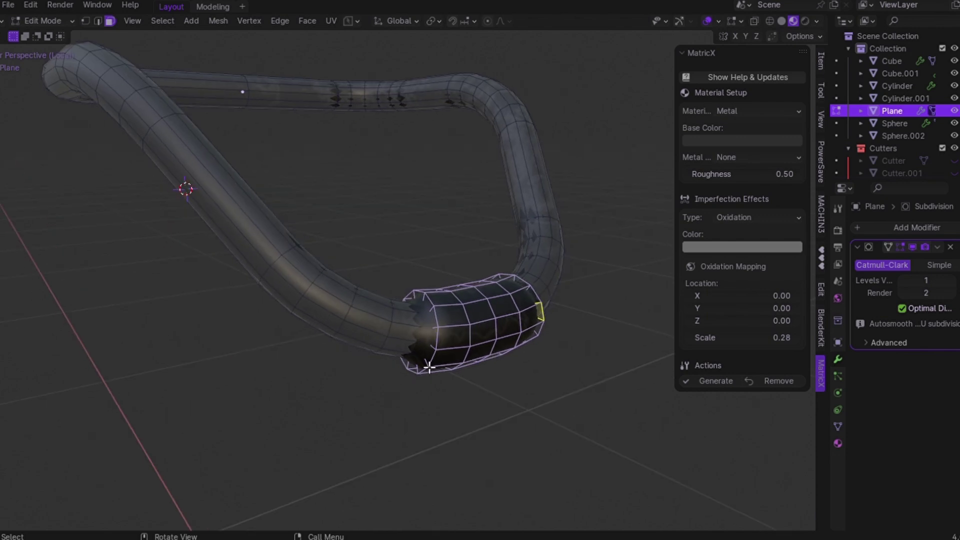
# Step: Add a second material slot with the existing PLASTIC dirt material, assign it to the selected sleeve faces, and return to Object Mode
pyautogui.click(838, 444)
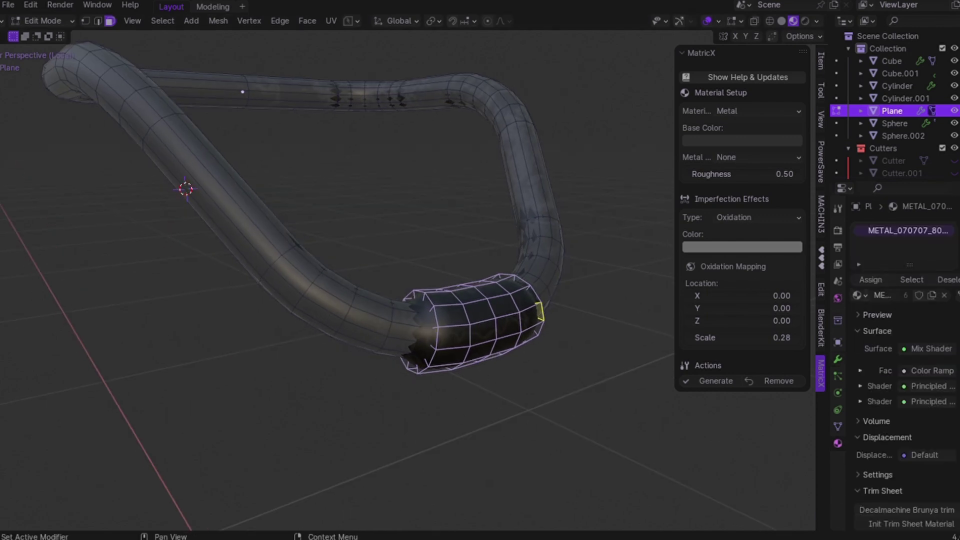
pyautogui.click(959, 230)
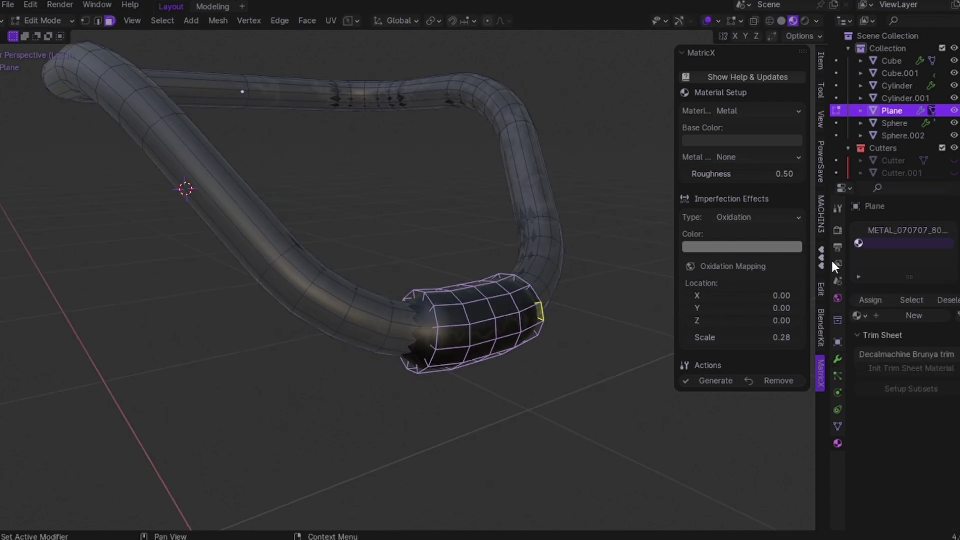
pyautogui.click(865, 316)
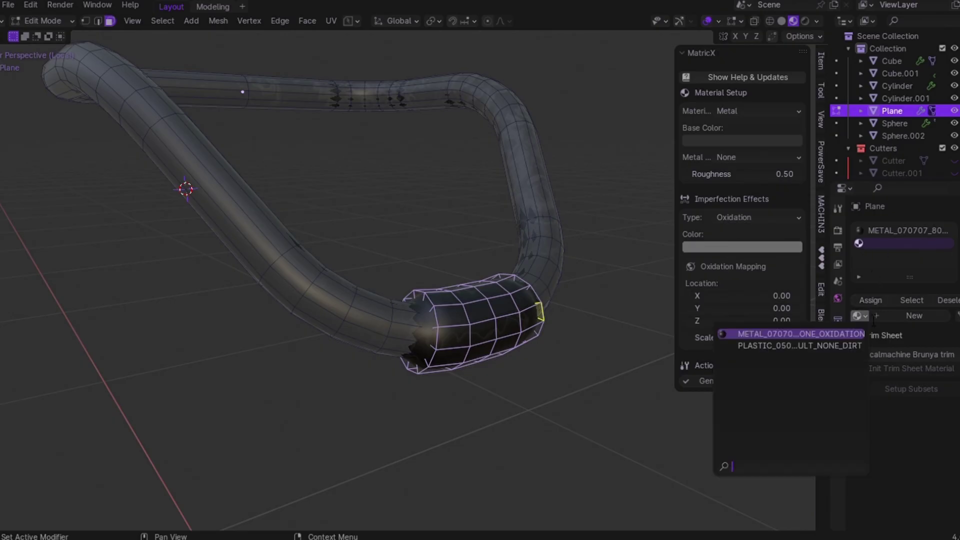
pyautogui.click(810, 348)
pyautogui.click(870, 301)
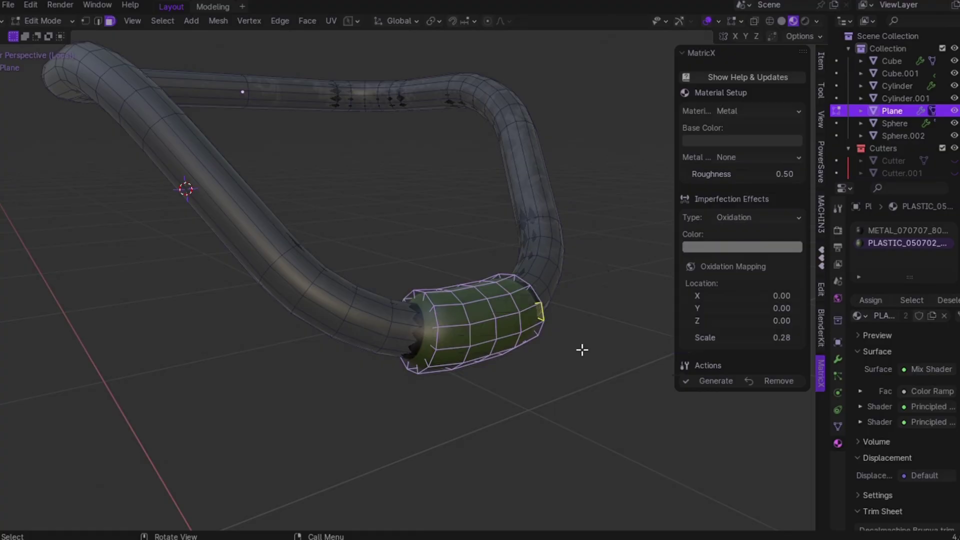
pyautogui.press('Tab')
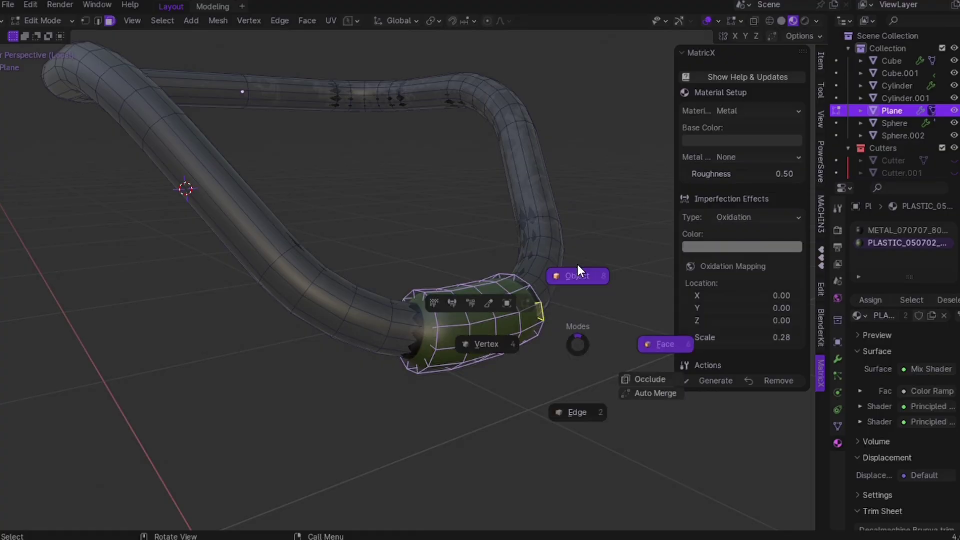
pyautogui.click(578, 268)
pyautogui.click(321, 531)
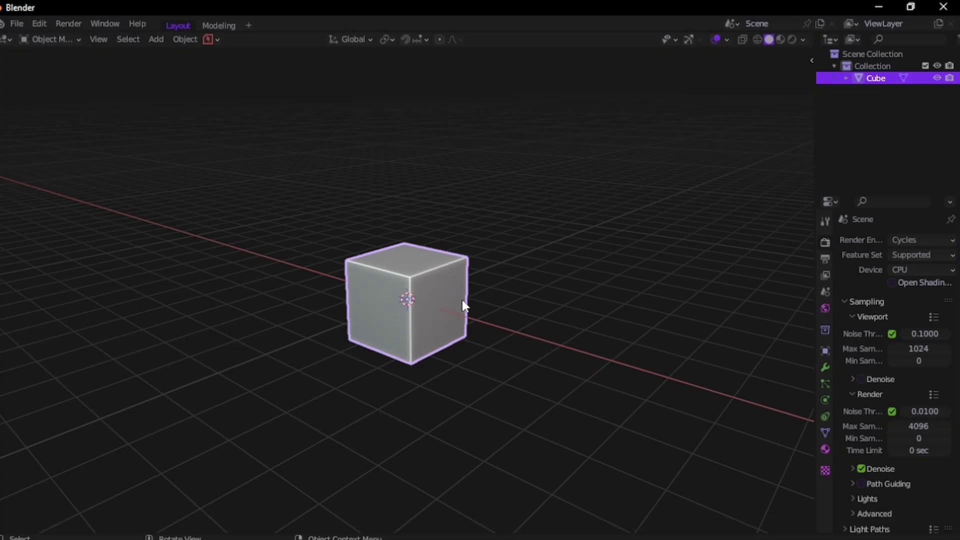
# Step: Activate BoxCutter and cut a box-shaped step out of the cube's upper side, leaving a raised ridge along one edge
pyautogui.press('w')
pyautogui.scroll(3, 462, 299)
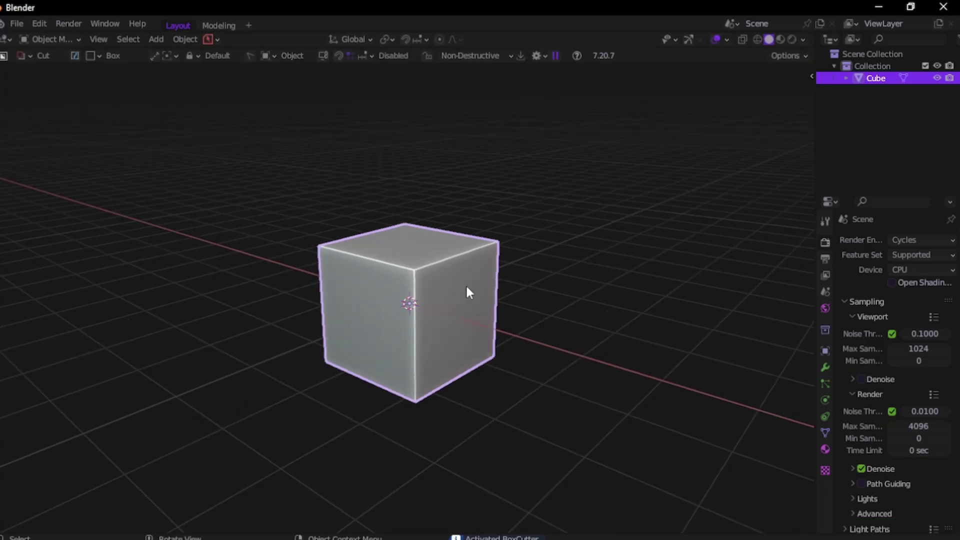
pyautogui.hotkey('ctrl', 'Tab')
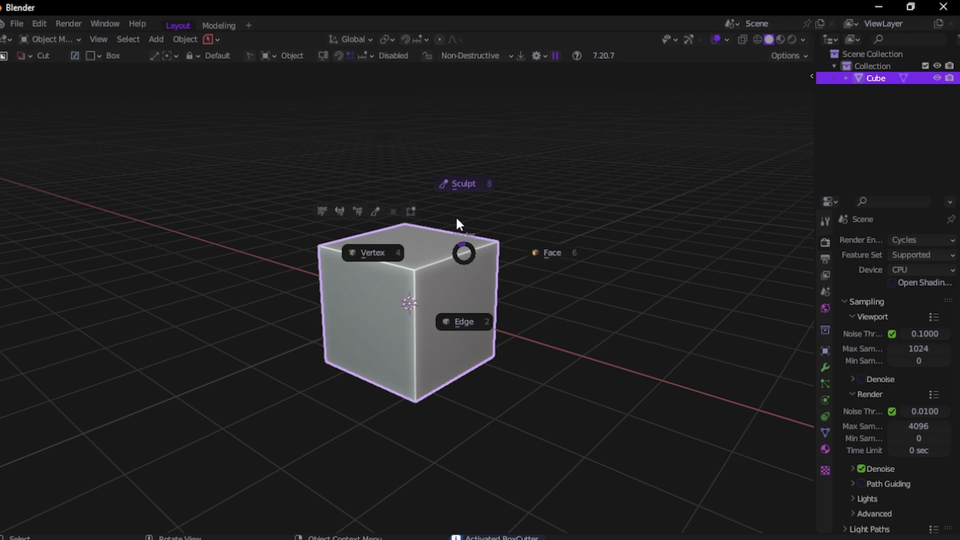
pyautogui.hotkey('ctrl', 'd')
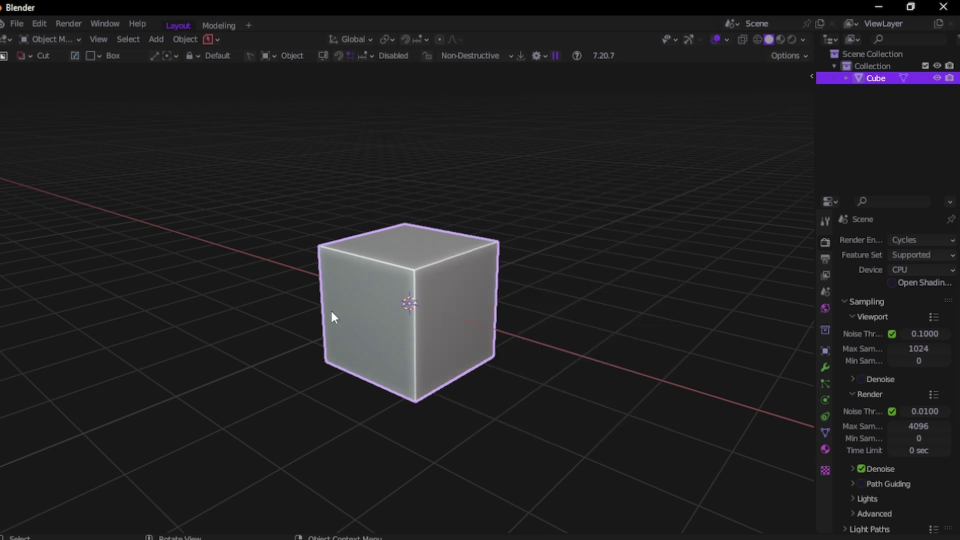
pyautogui.moveTo(342, 288); pyautogui.dragTo(462, 236)
pyautogui.click(540, 202)
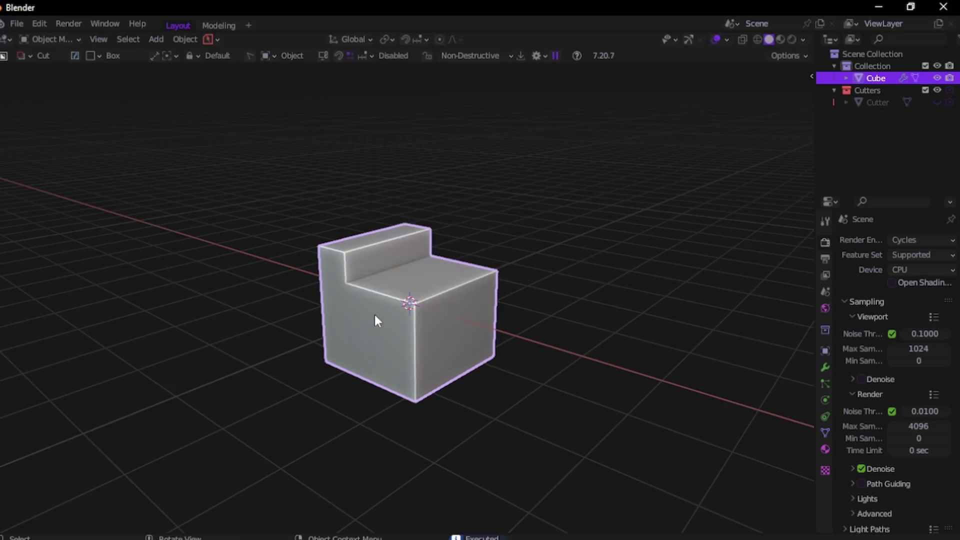
# Step: Cut a second box-shaped notch out of the cube's lower corner and extrude the cutter partway into the body
pyautogui.moveTo(376, 321)
pyautogui.mouseDown(button='middle')
pyautogui.moveTo(364, 334)
pyautogui.moveTo(369, 322)
pyautogui.mouseUp(button='middle')
pyautogui.moveTo(368, 321)
pyautogui.mouseDown()
pyautogui.moveTo(389, 401)
pyautogui.moveTo(505, 421)
pyautogui.mouseUp()
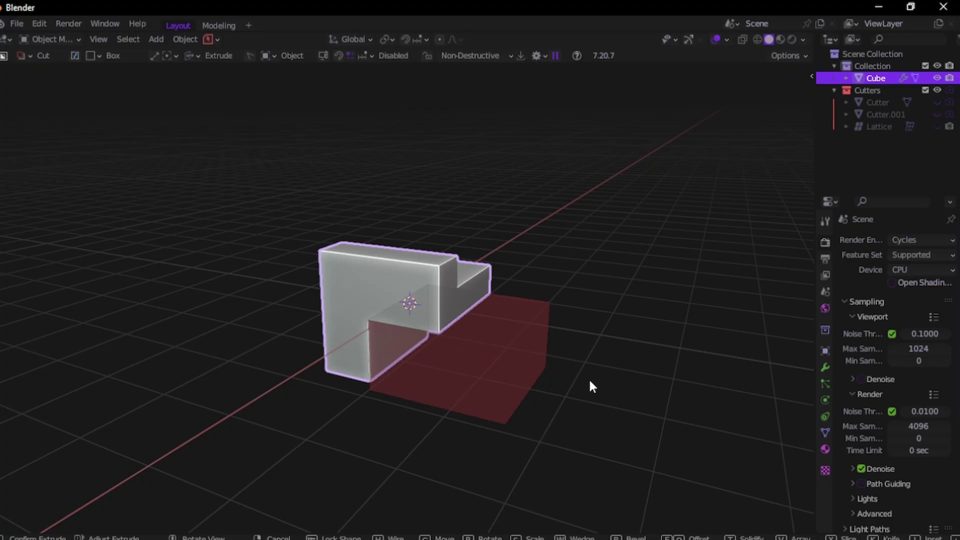
pyautogui.click(590, 381)
pyautogui.moveTo(589, 380); pyautogui.dragTo(533, 375, button='middle')
# Step: Bevel the single vertex at the cube's uncut upper corner into a small triangular chamfer and return to Object Mode
pyautogui.press('Tab')
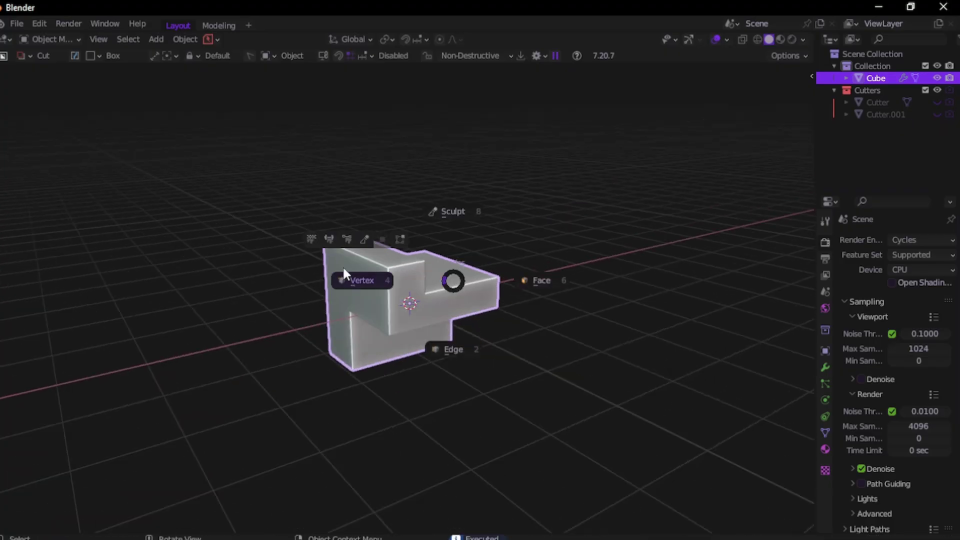
pyautogui.click(390, 269)
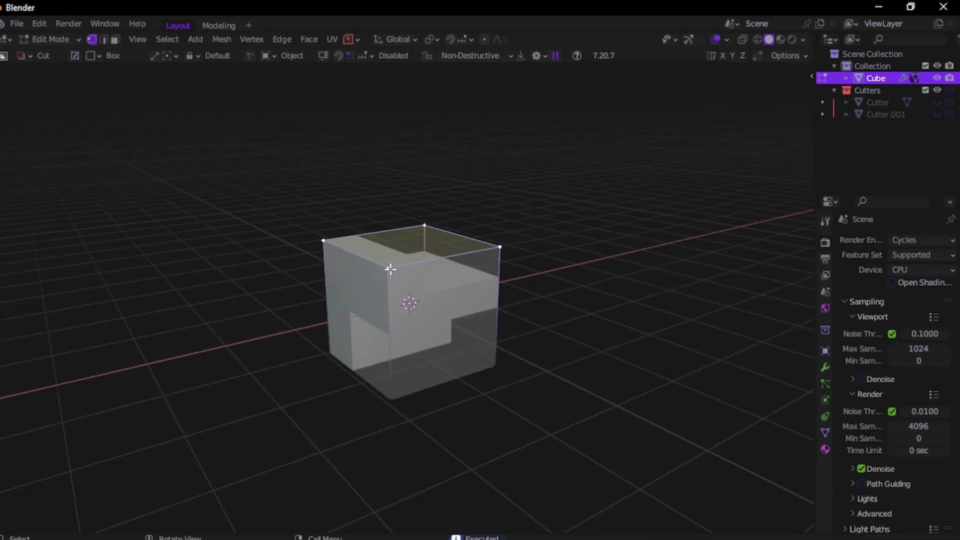
pyautogui.moveTo(400, 272); pyautogui.dragTo(399, 272, button='middle')
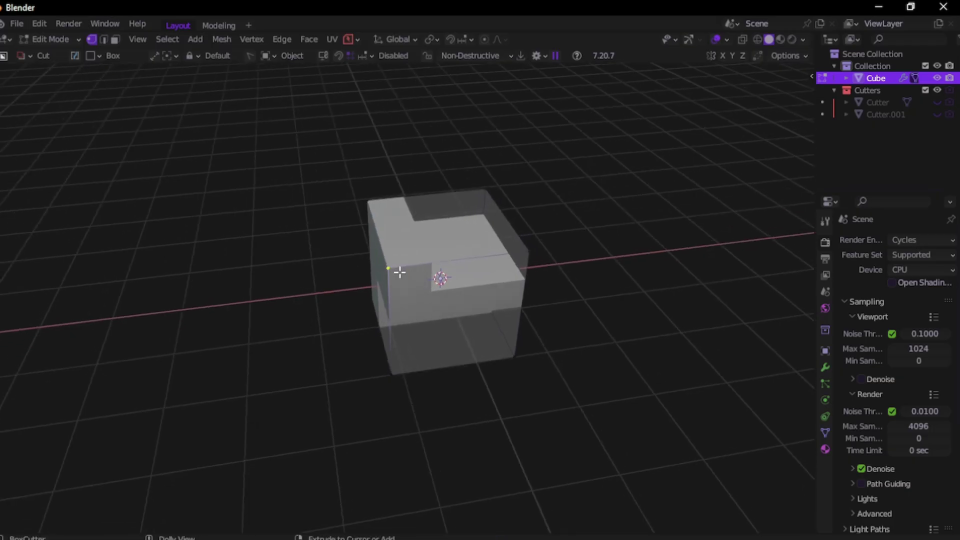
pyautogui.hotkey('ctrl', 'shift', 'b')
pyautogui.click(429, 272)
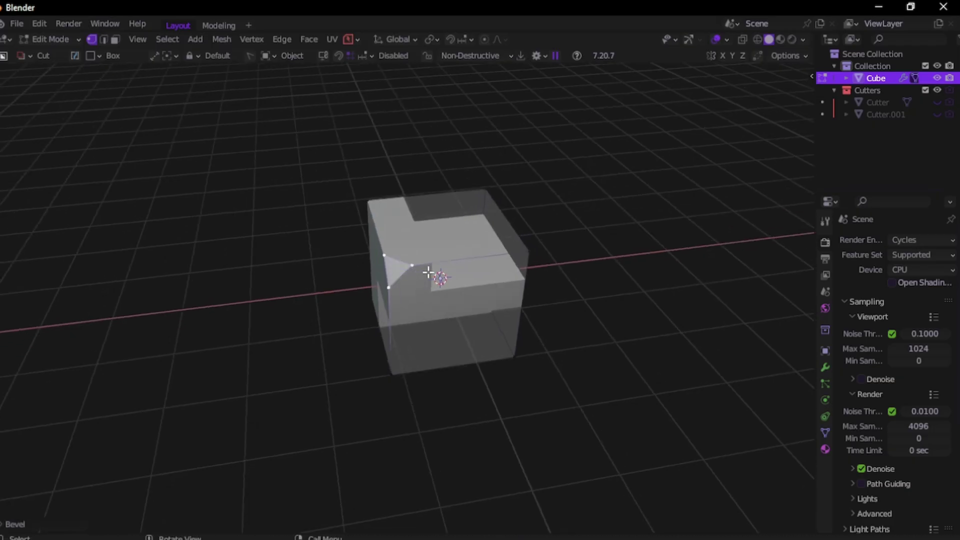
pyautogui.hotkey('ctrl', 'Tab')
pyautogui.click(422, 172)
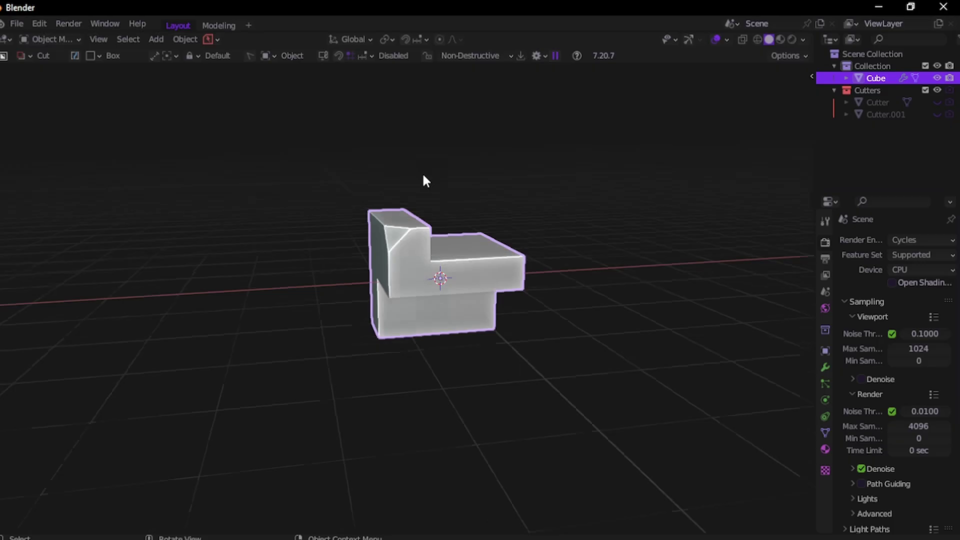
pyautogui.moveTo(423, 175); pyautogui.dragTo(424, 175, button='middle')
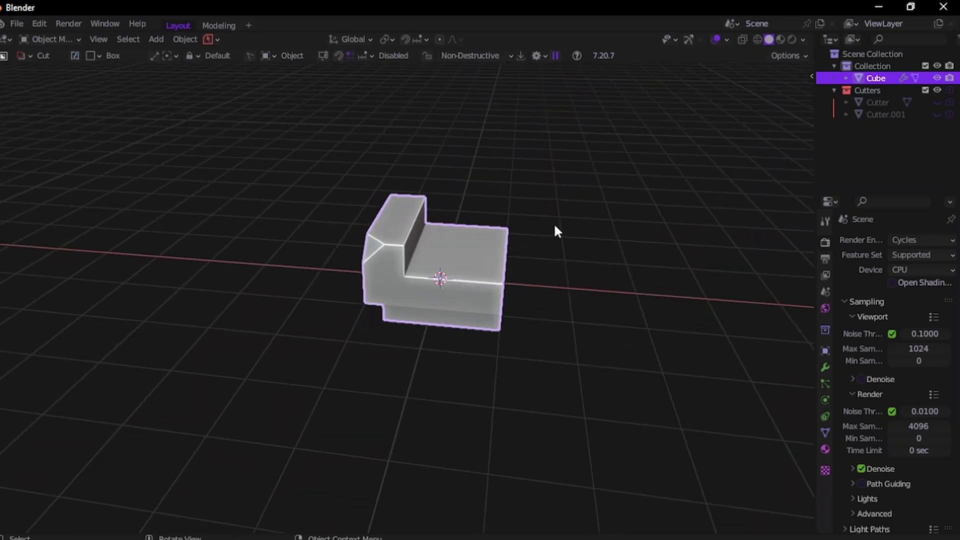
pyautogui.moveTo(350, 538)
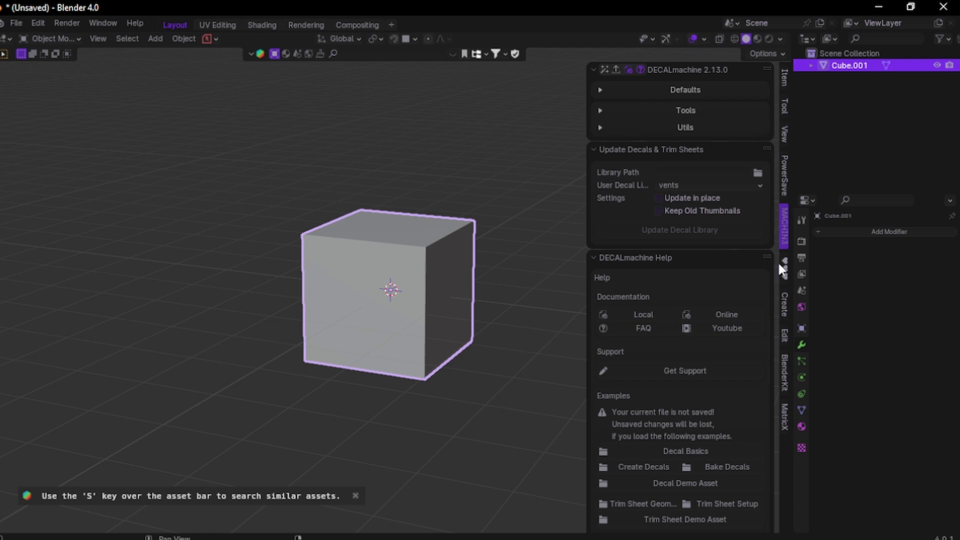
# Step: Browse the add-on panels in the sidebar and hide the sidebar
pyautogui.click(781, 265)
pyautogui.click(692, 124)
pyautogui.click(662, 242)
pyautogui.press('n')
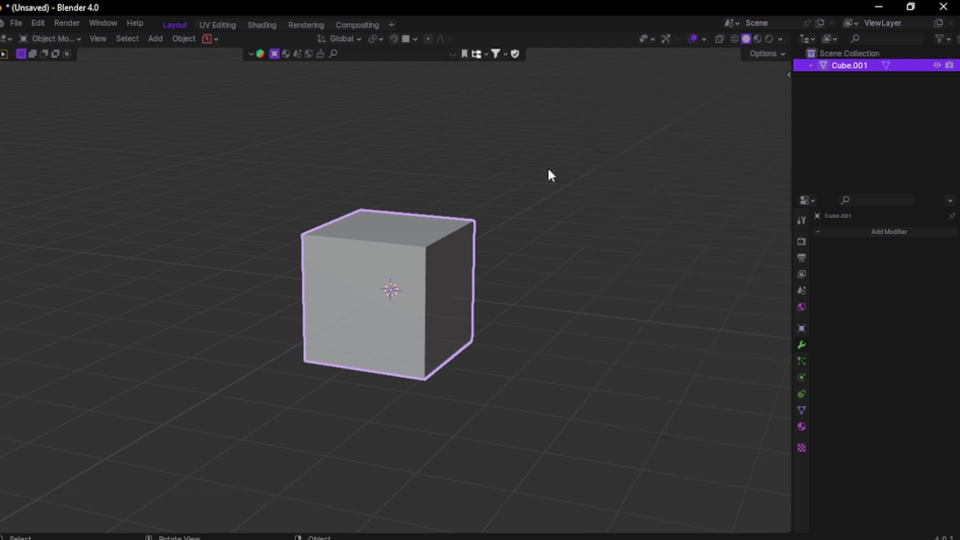
# Step: Frame the cube in the view, add a camera from that view with Smart View Cam, and leave the camera menu
pyautogui.press('pagedown')
pyautogui.press('Escape')
pyautogui.moveTo(280, 274); pyautogui.dragTo(276, 208, button='middle')
pyautogui.moveTo(281, 274); pyautogui.dragTo(283, 295, button='middle')
pyautogui.press('pagedown')
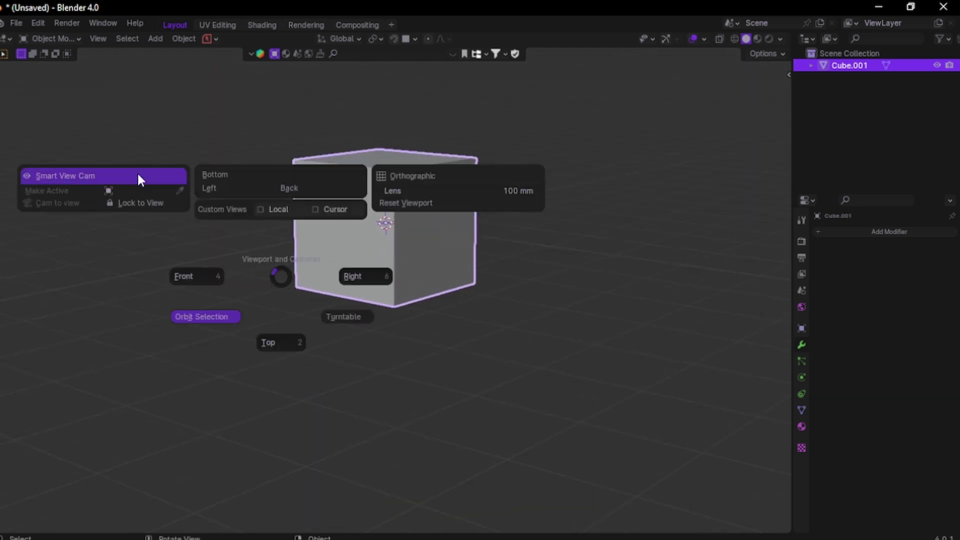
pyautogui.click(138, 179)
pyautogui.press('`')
pyautogui.press('Escape')
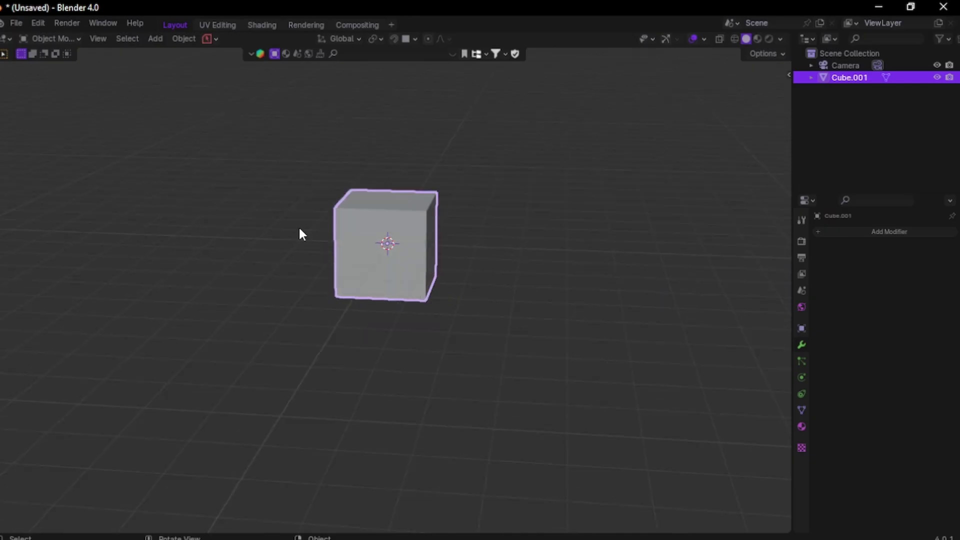
# Step: Browse the DECALmachine decal libraries, including labels and emission decals, close them and deselect the cube
pyautogui.moveTo(299, 228); pyautogui.dragTo(301, 202, button='middle')
pyautogui.press('d')
pyautogui.click(542, 311)
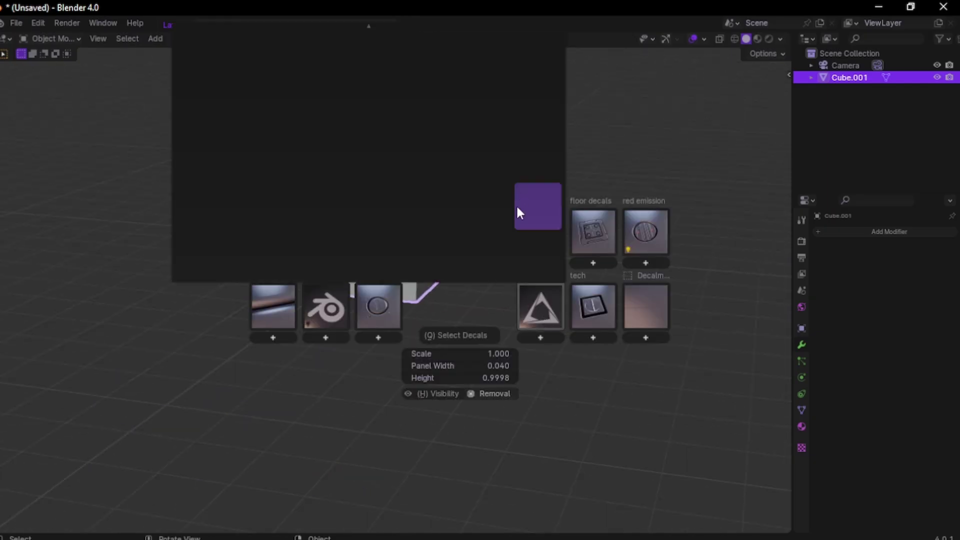
pyautogui.click(292, 359)
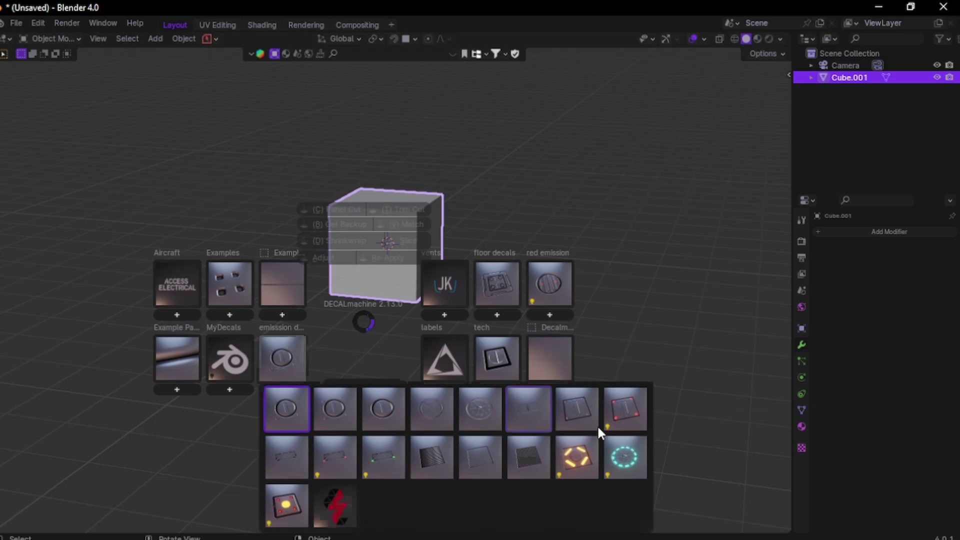
pyautogui.click(502, 278)
pyautogui.press('Escape')
pyautogui.moveTo(400, 295); pyautogui.dragTo(494, 274, button='middle')
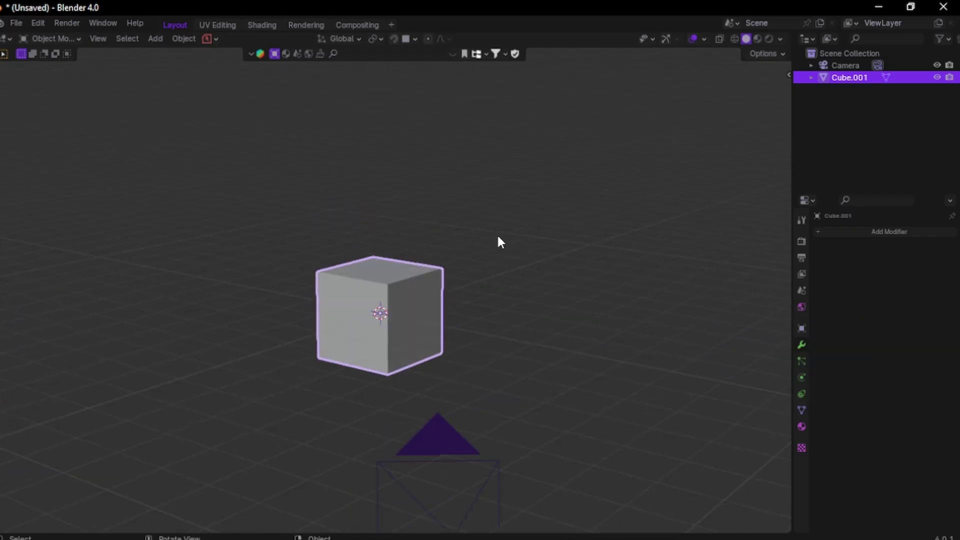
pyautogui.click(499, 237)
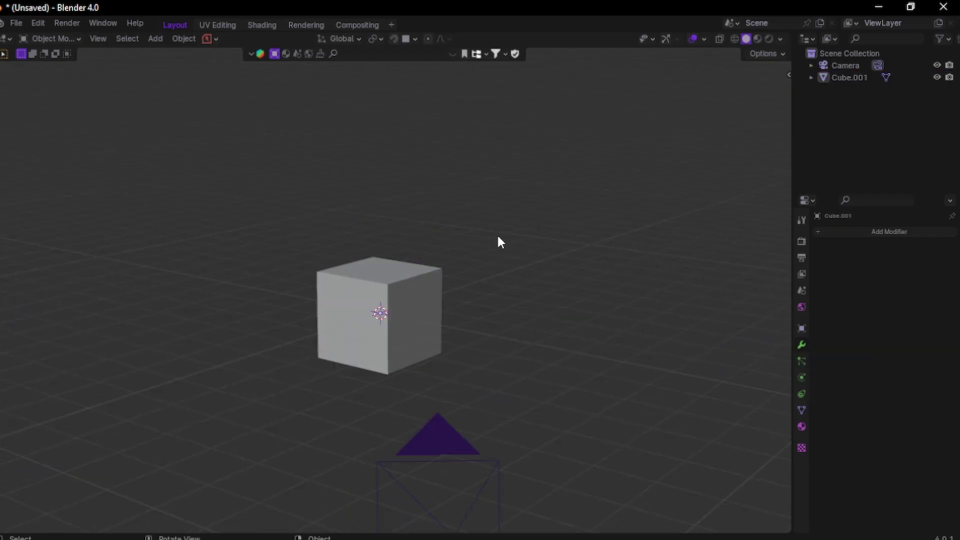
pyautogui.moveTo(428, 536)
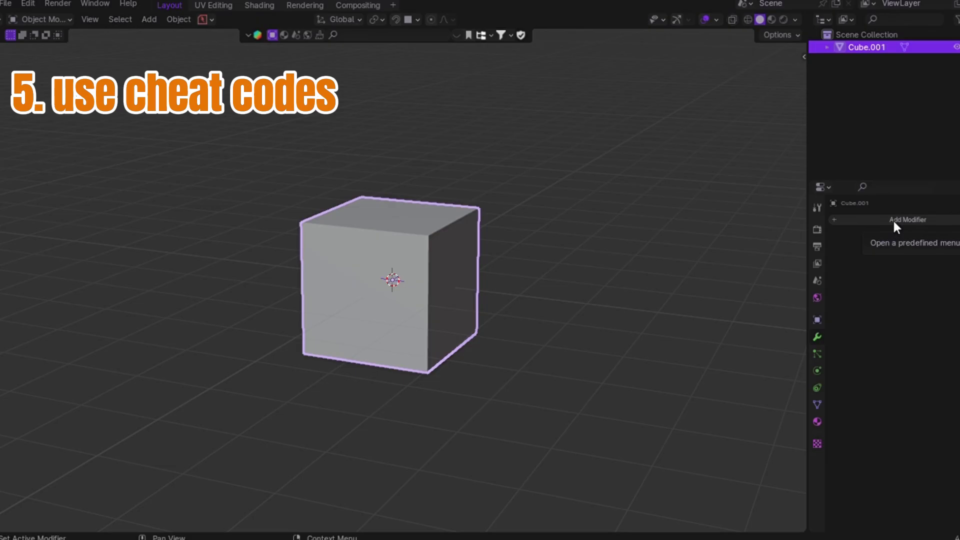
# Step: Add a Bevel modifier to the cube and set its segments to 3
pyautogui.click(895, 222)
pyautogui.moveTo(837, 266)
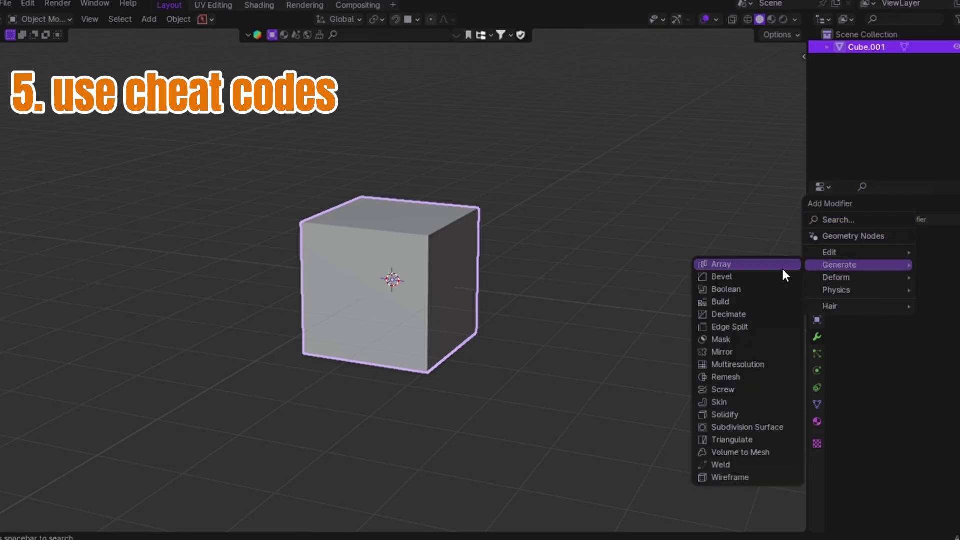
pyautogui.click(773, 276)
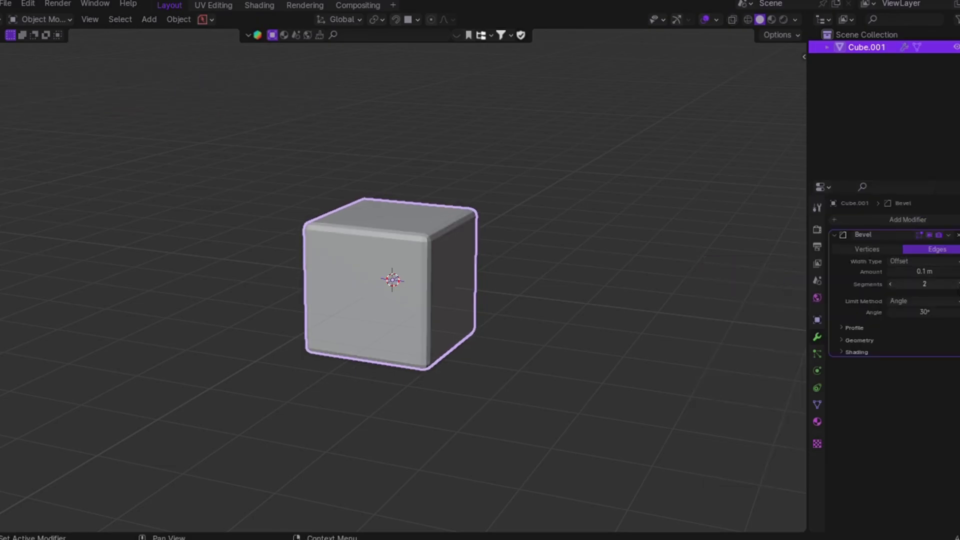
pyautogui.click(956, 284)
# Step: Apply Shade Auto Smooth to the beveled cube and add a Weighted Normal modifier
pyautogui.rightClick(483, 261)
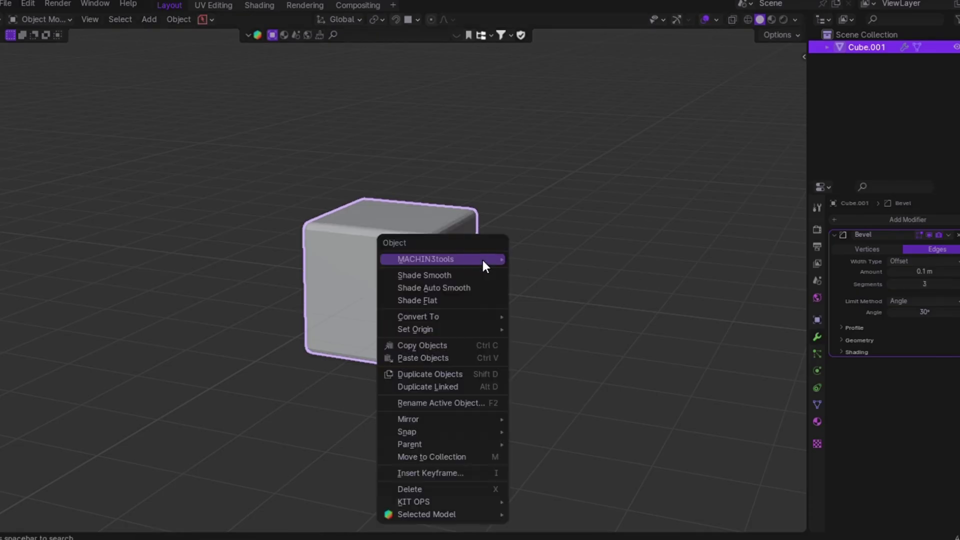
pyautogui.click(467, 284)
pyautogui.scroll(3, 468, 284)
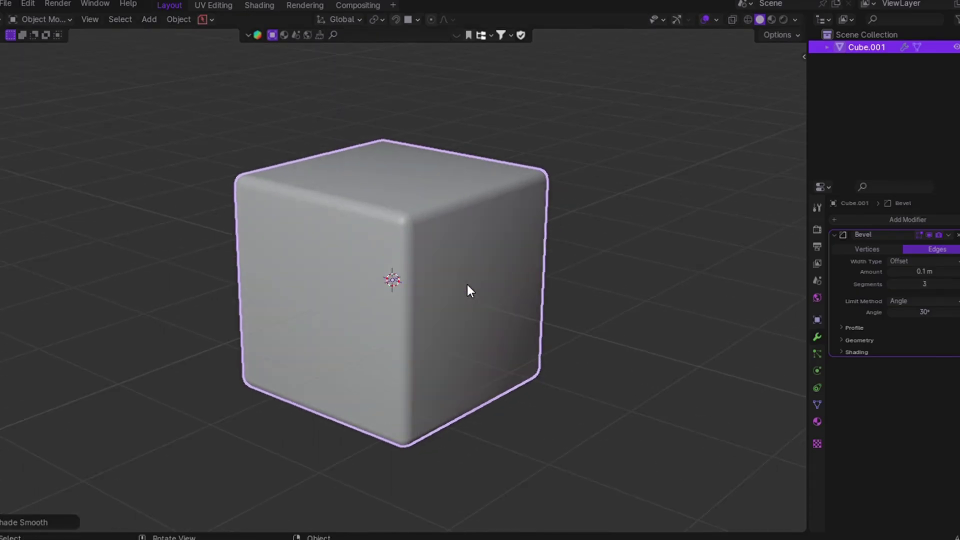
pyautogui.click(891, 218)
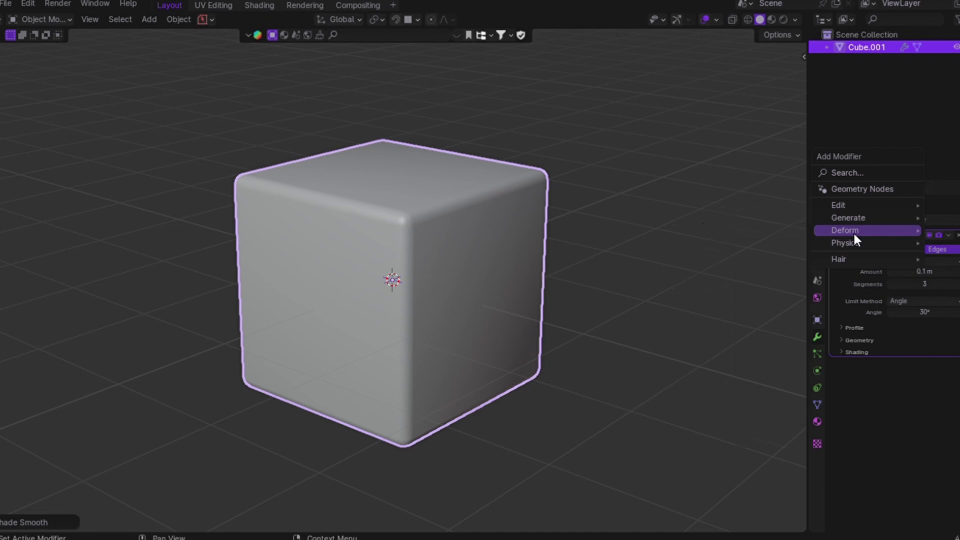
pyautogui.moveTo(857, 207)
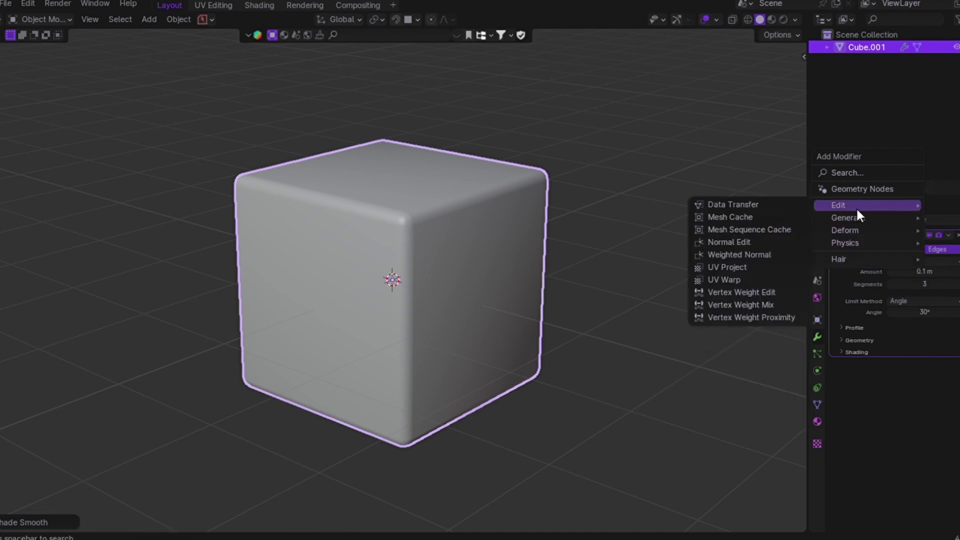
pyautogui.click(760, 254)
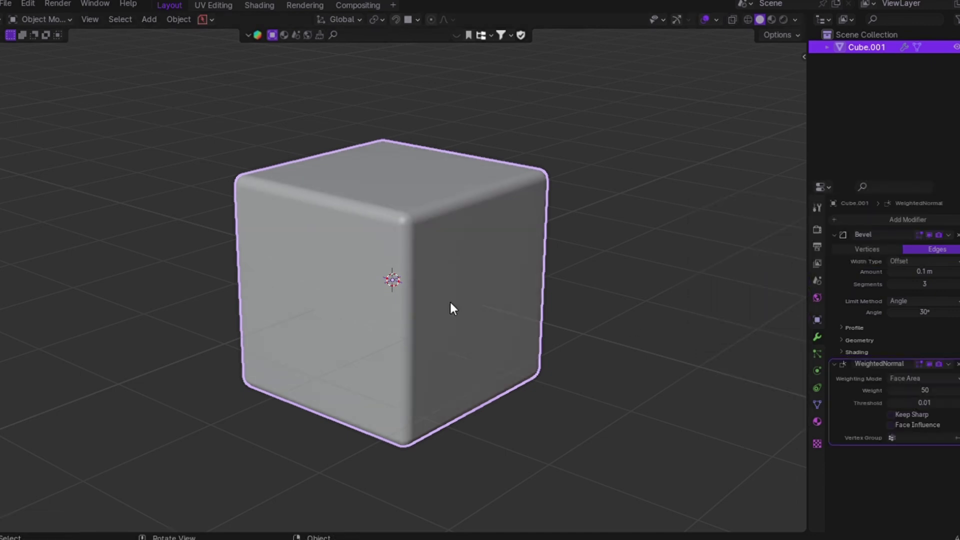
pyautogui.moveTo(450, 302); pyautogui.dragTo(480, 302, button='middle')
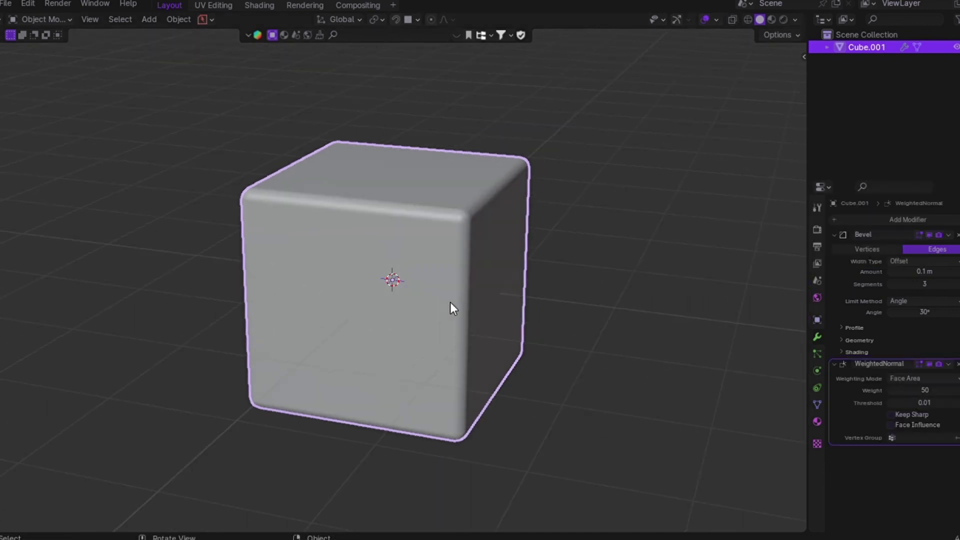
# Step: Show the viewport in Material Preview and choose Metal as the cube's MatricX material
pyautogui.click(772, 19)
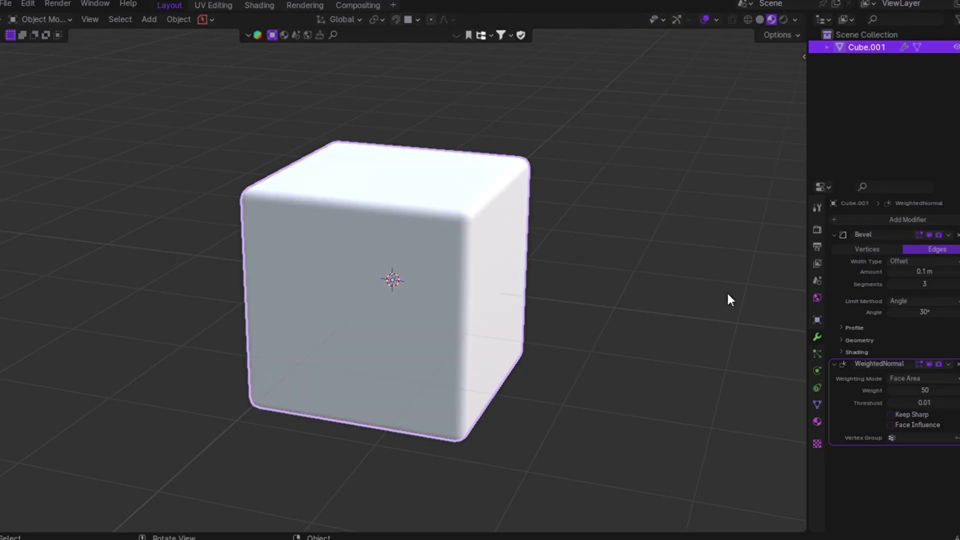
pyautogui.press('n')
pyautogui.click(799, 413)
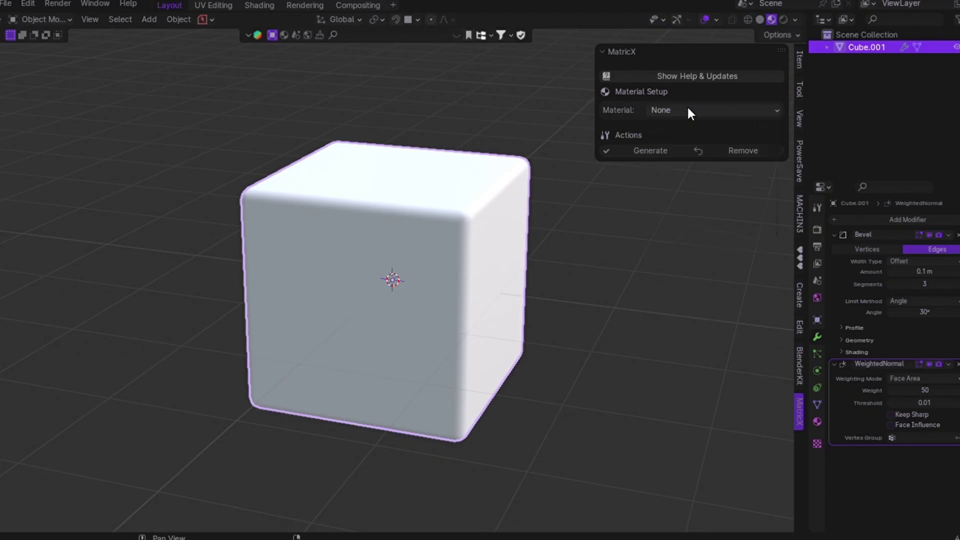
pyautogui.click(688, 110)
pyautogui.click(673, 149)
pyautogui.click(688, 111)
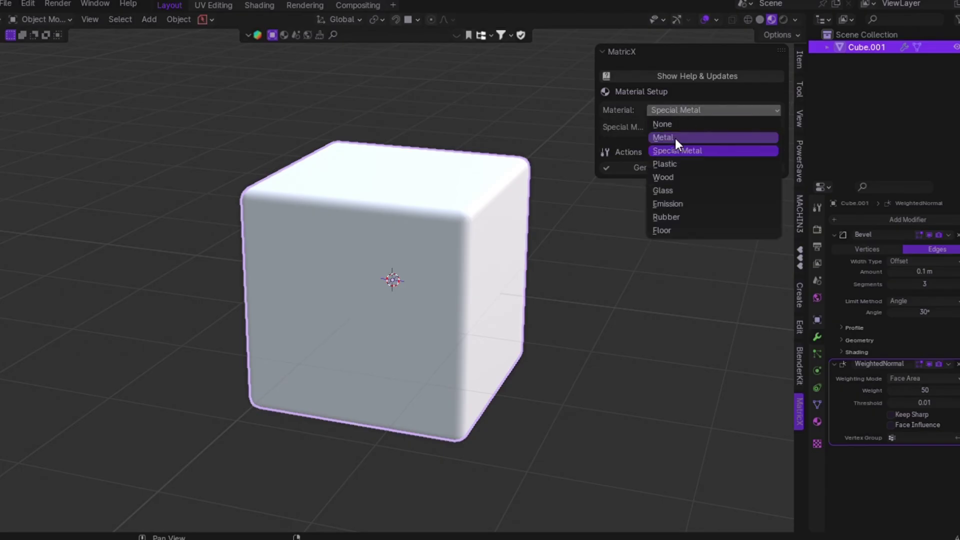
pyautogui.click(676, 138)
# Step: Set the metal's base color to near-black, generate the material on the cube, and adjust the roughness
pyautogui.click(696, 140)
pyautogui.click(721, 243)
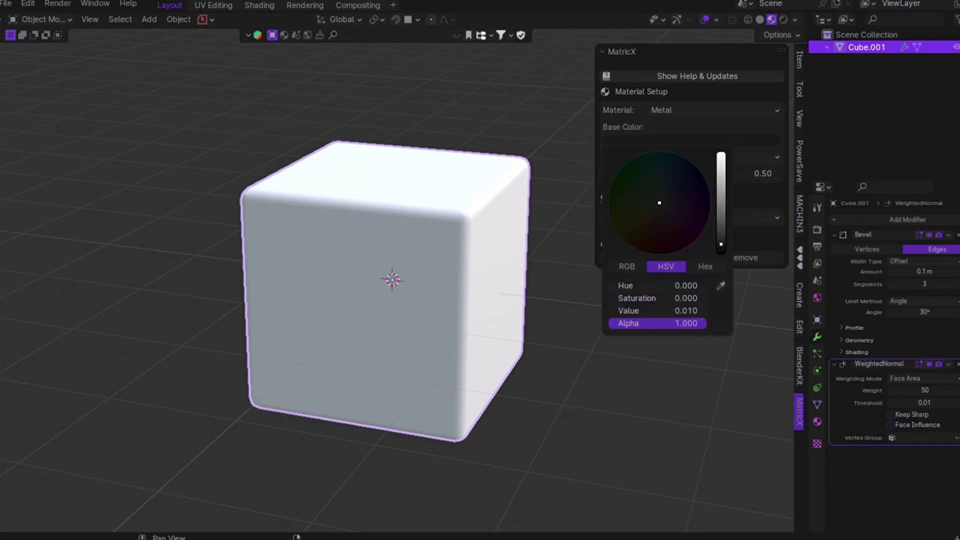
pyautogui.moveTo(722, 244); pyautogui.dragTo(722, 239)
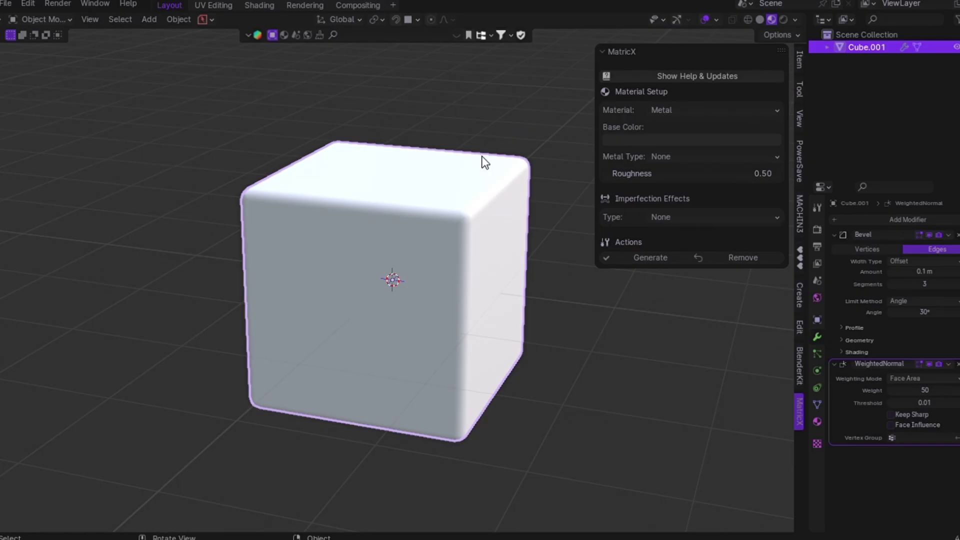
pyautogui.click(648, 257)
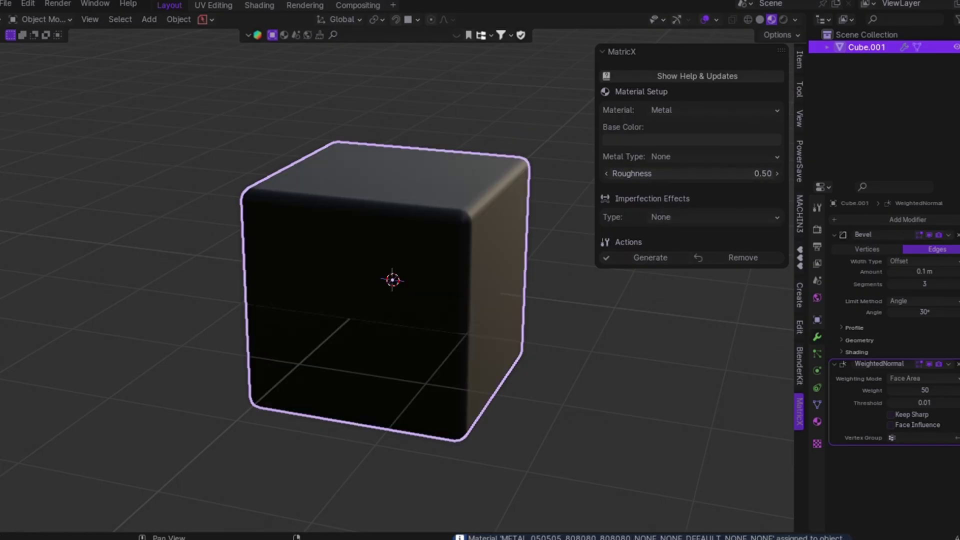
pyautogui.moveTo(693, 174); pyautogui.dragTo(667, 174)
pyautogui.moveTo(438, 305)
pyautogui.mouseDown(button='middle')
pyautogui.moveTo(370, 305)
pyautogui.moveTo(425, 304)
pyautogui.mouseUp(button='middle')
pyautogui.keyDown('shift'); pyautogui.moveTo(438, 304); pyautogui.dragTo(290, 268, button='middle'); pyautogui.keyUp('shift')
# Step: Draw a non-destructive BoxCutter box cut across the cube's upper front edges
pyautogui.press('d')
pyautogui.click(483, 227)
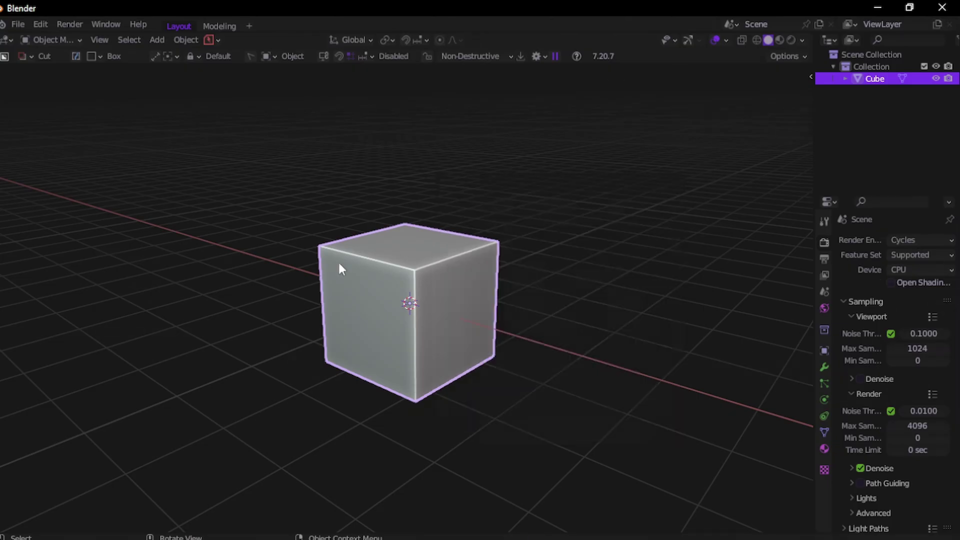
pyautogui.moveTo(344, 282)
pyautogui.mouseDown()
pyautogui.moveTo(406, 311)
pyautogui.moveTo(454, 238)
pyautogui.mouseUp()
pyautogui.click(539, 195)
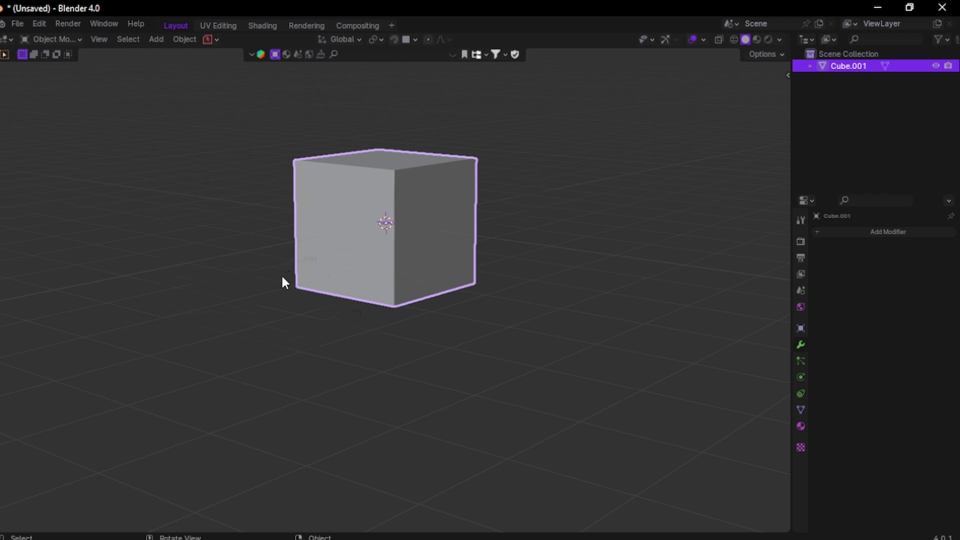
# Step: Add a camera from the current view of the cube with Smart View Cam
pyautogui.press('`')
pyautogui.click(144, 180)
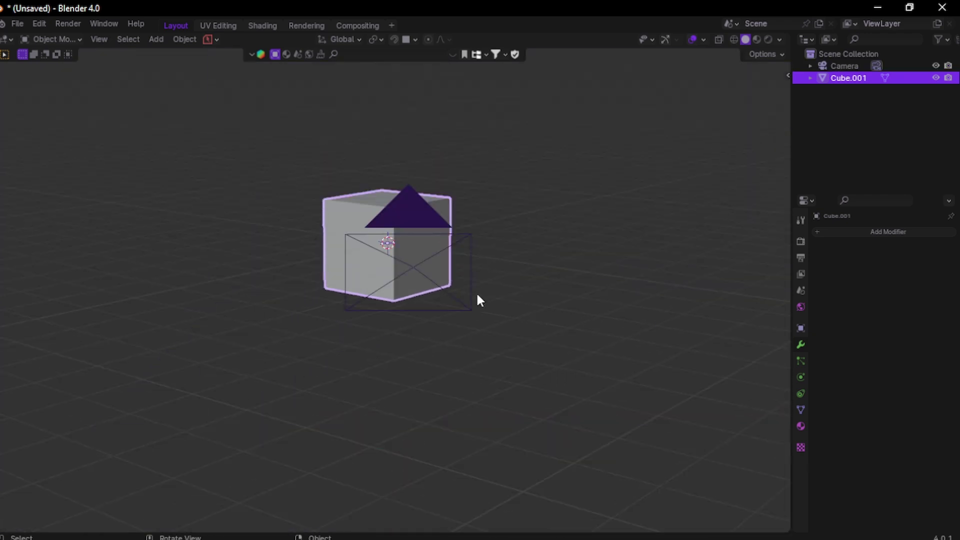
pyautogui.moveTo(476, 292); pyautogui.dragTo(373, 210, button='middle')
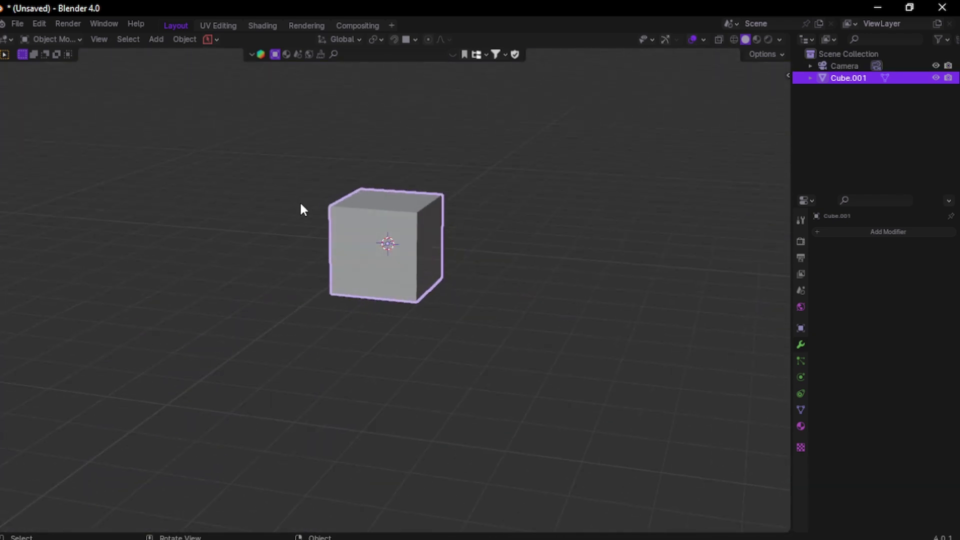
# Step: Look through the symbols in the DECALmachine labels library and close it
pyautogui.press('d')
pyautogui.click(544, 315)
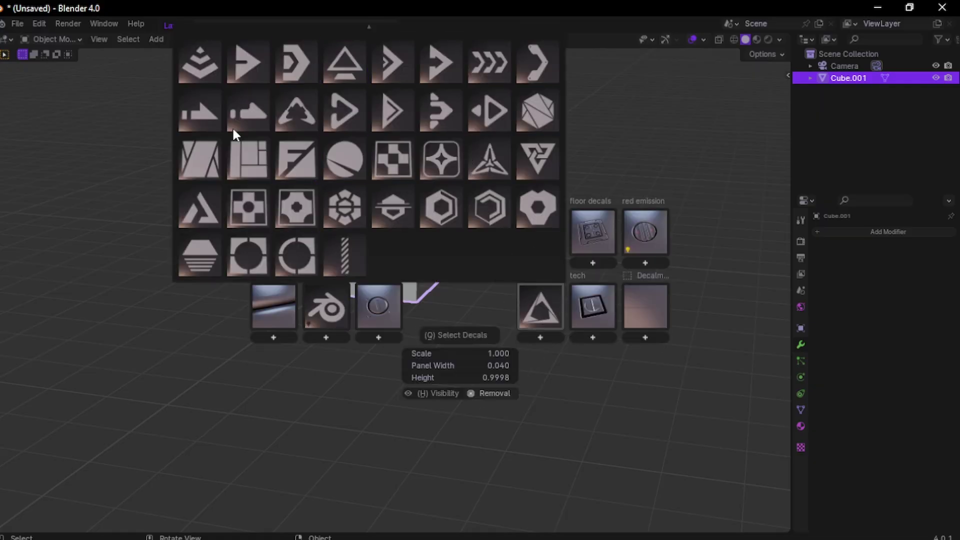
pyautogui.click(211, 376)
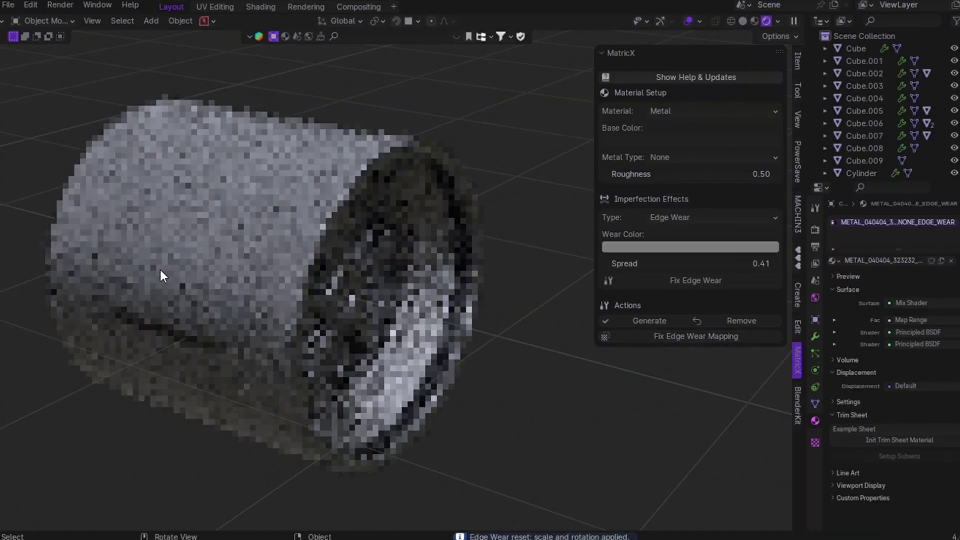
# Step: Reduce the MatricX edge wear spread on the cylindrical part and deselect it
pyautogui.click(161, 275)
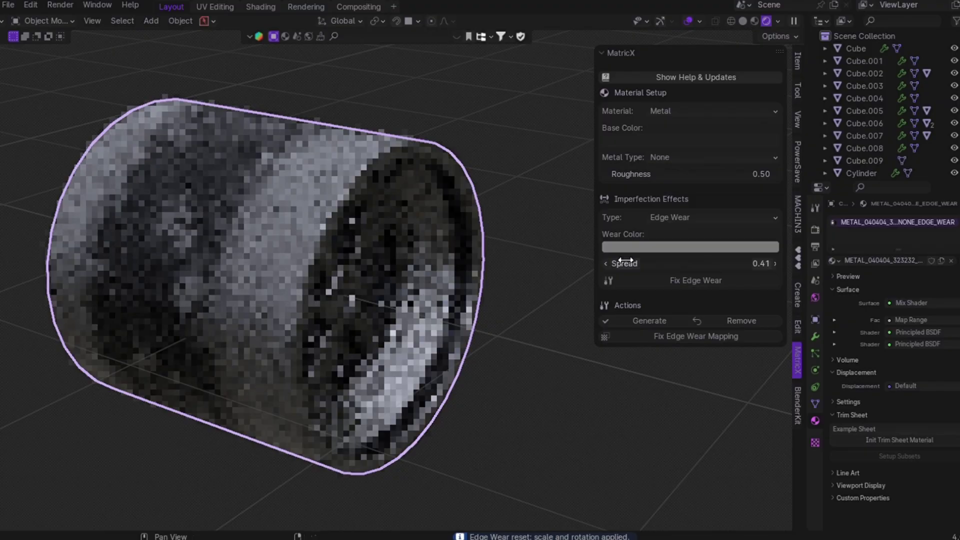
pyautogui.moveTo(735, 263); pyautogui.dragTo(711, 266)
pyautogui.click(490, 368)
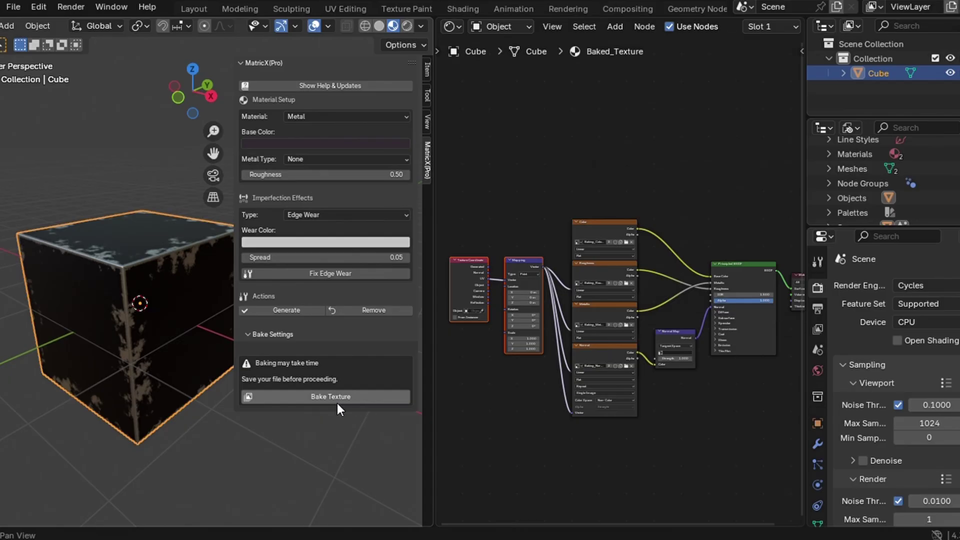
# Step: Examine the baked cube and the color and normal image nodes of its Baked_Texture material
pyautogui.moveTo(170, 335); pyautogui.dragTo(169, 336, button='middle')
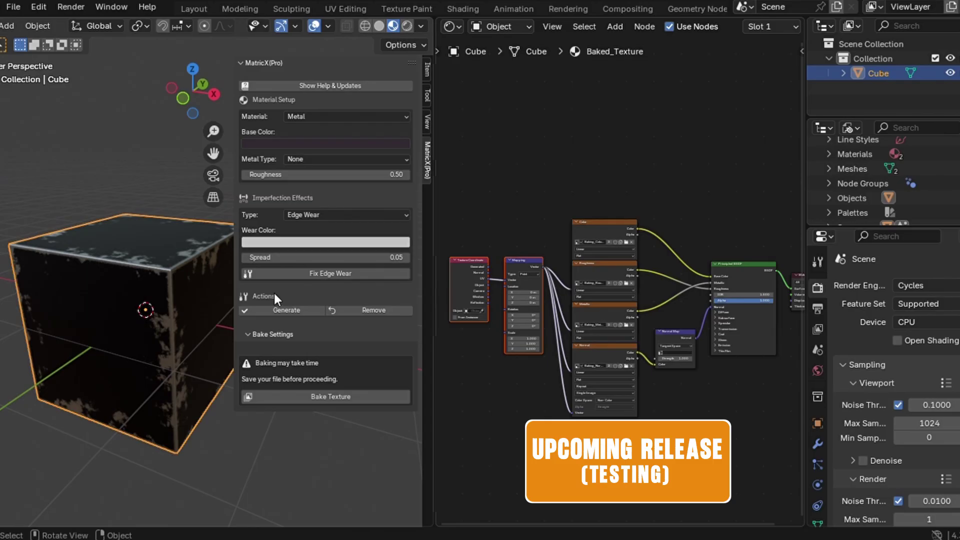
pyautogui.click(605, 218)
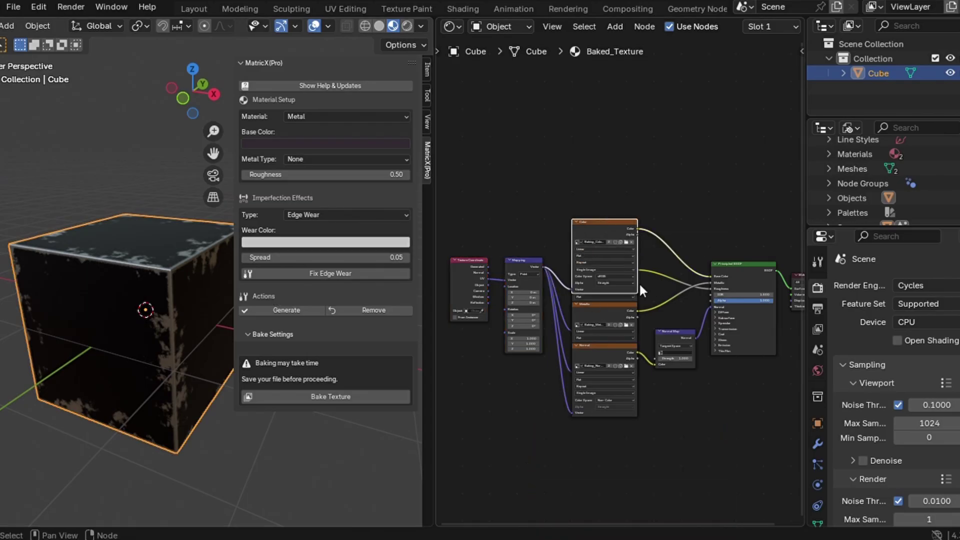
pyautogui.click(595, 347)
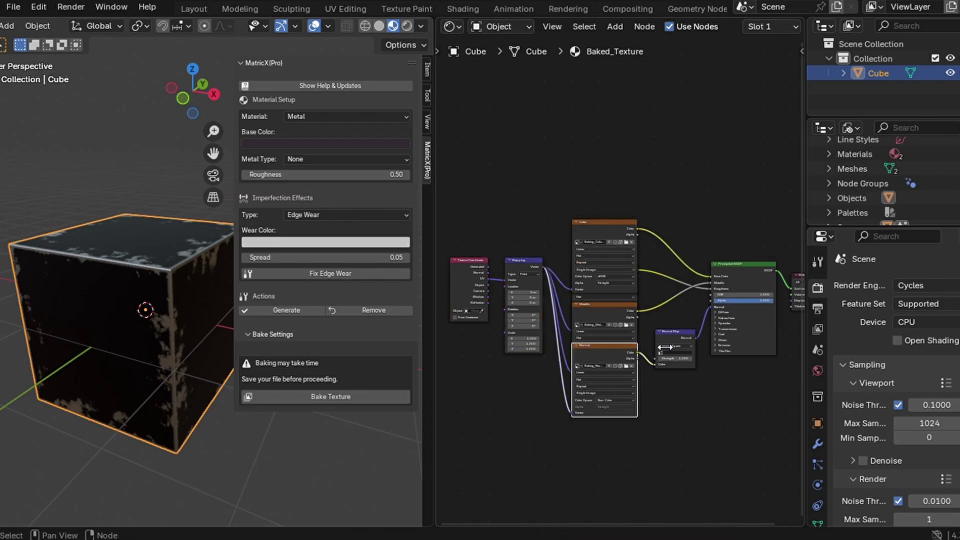
pyautogui.keyDown('ctrl'); pyautogui.scroll(-3, 615, 382); pyautogui.keyUp('ctrl')
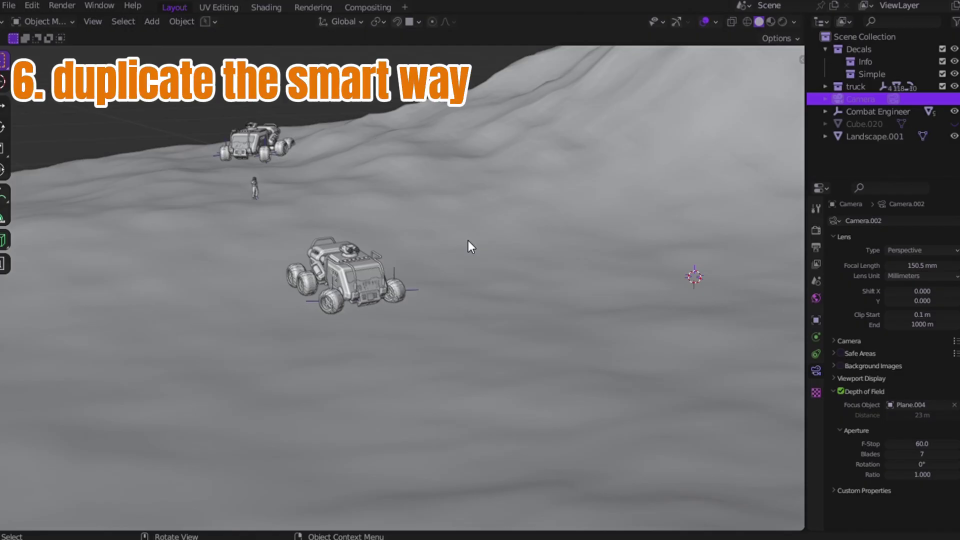
# Step: Duplicate the whole foreground rover and place the copy beside it, about 0.2 m along the X axis
pyautogui.scroll(4, 469, 241)
pyautogui.moveTo(468, 241); pyautogui.dragTo(500, 273, button='middle')
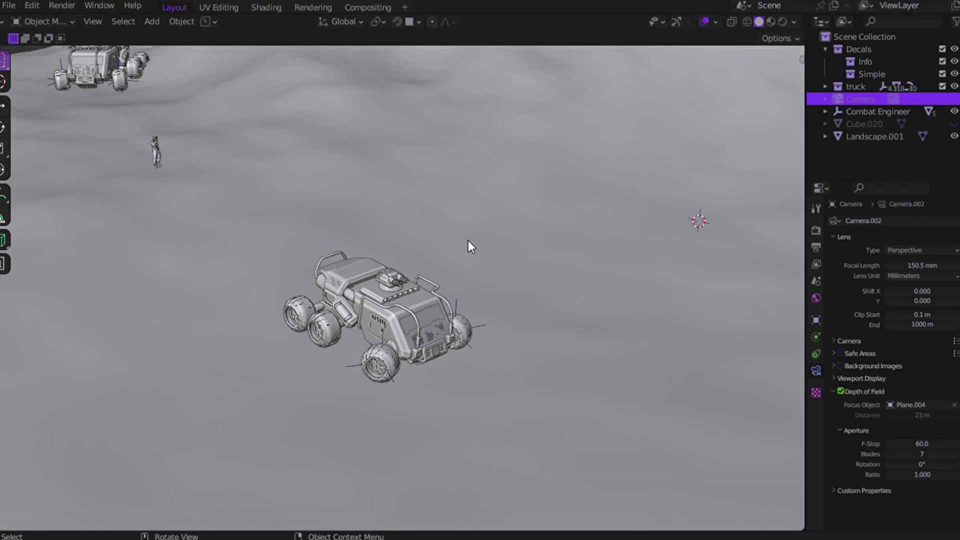
pyautogui.moveTo(331, 243); pyautogui.dragTo(519, 435)
pyautogui.moveTo(646, 295); pyautogui.dragTo(628, 304, button='middle')
pyautogui.hotkey('shift', 'd')
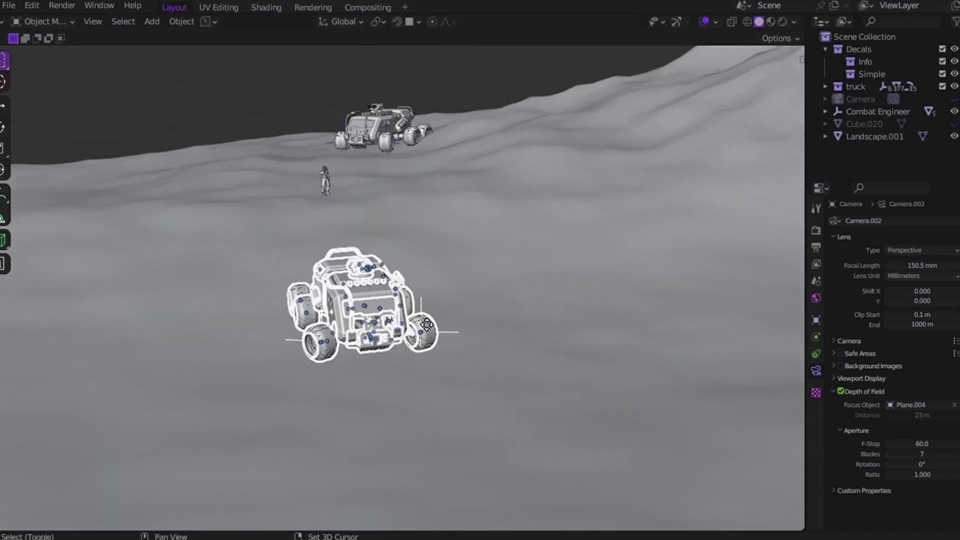
pyautogui.press('y')
pyautogui.press('x')
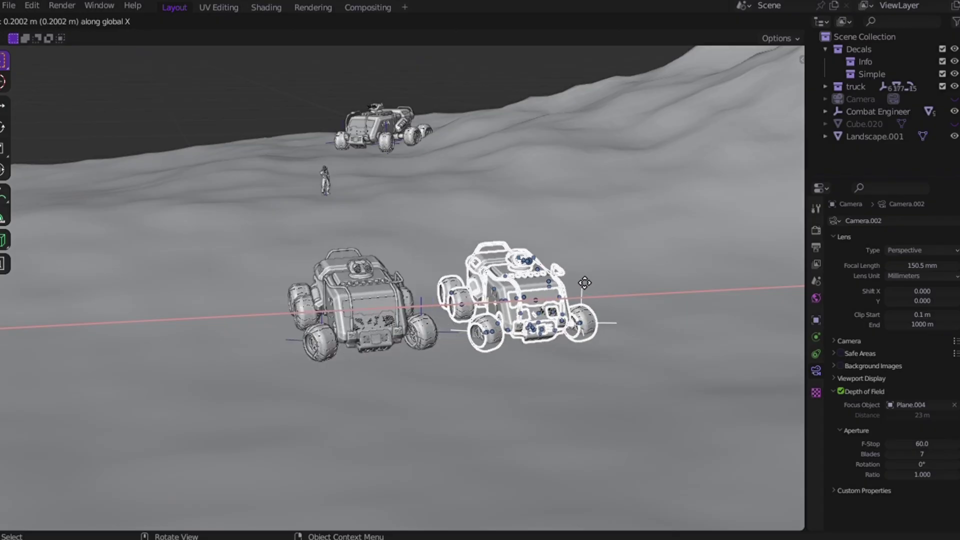
pyautogui.click(584, 282)
# Step: Move the copied rover about 0.25 m along the negative Y axis, in front of the original
pyautogui.moveTo(527, 331); pyautogui.dragTo(527, 331, button='middle')
pyautogui.press('g')
pyautogui.press('y')
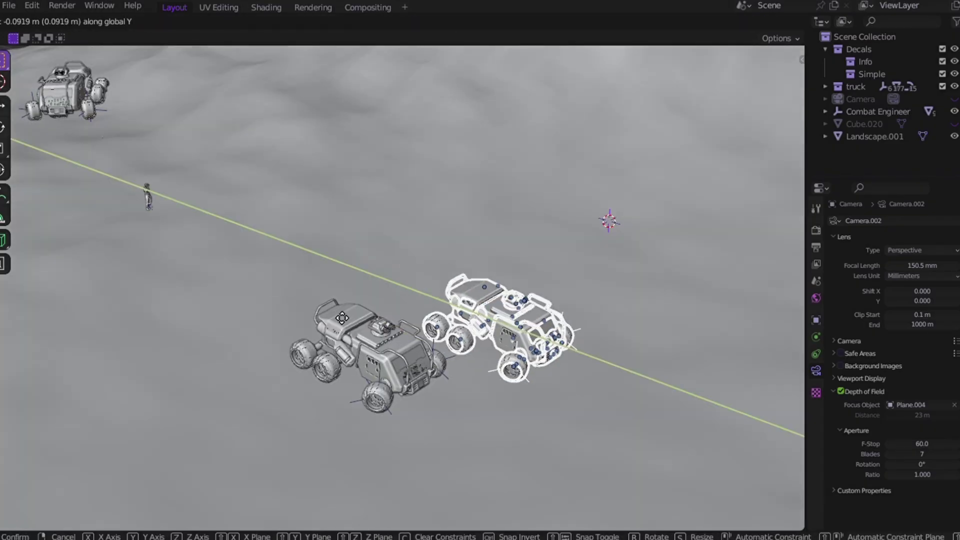
pyautogui.click(397, 342)
pyautogui.keyDown('shift'); pyautogui.scroll(-5, 398, 342); pyautogui.keyUp('shift')
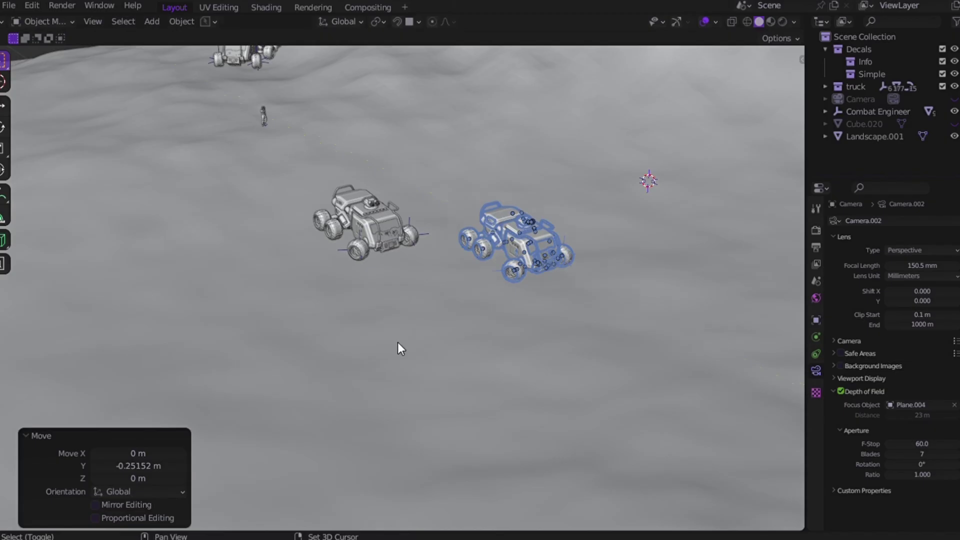
# Step: Duplicate the copied rover as a full copy and place it about 0.4 m along the negative X axis
pyautogui.hotkey('shift', 'd')
pyautogui.press('y')
pyautogui.press('x')
pyautogui.click(223, 399)
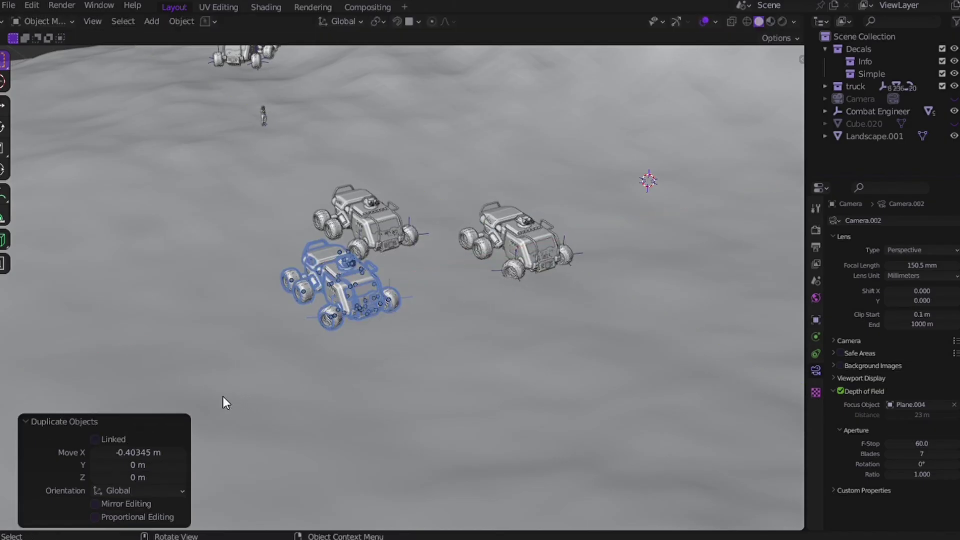
pyautogui.press('r')
pyautogui.click(223, 398)
pyautogui.scroll(-5, 223, 397)
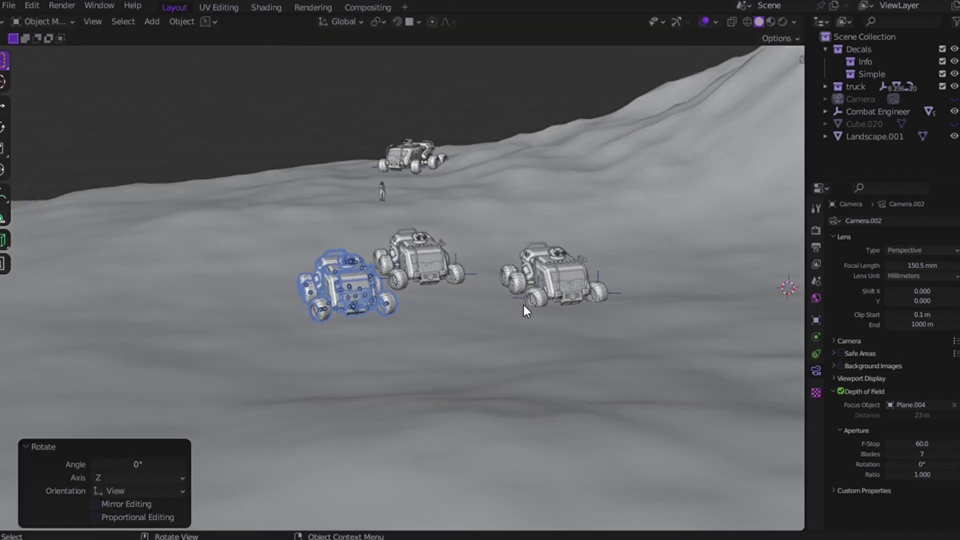
# Step: Undo the full duplications and moves back to the single foreground rover
pyautogui.click(524, 305)
pyautogui.keyDown('ctrl'); pyautogui.scroll(4, 524, 305); pyautogui.keyUp('ctrl')
pyautogui.scroll(5, 470, 279)
pyautogui.moveTo(470, 279); pyautogui.dragTo(260, 169, button='middle')
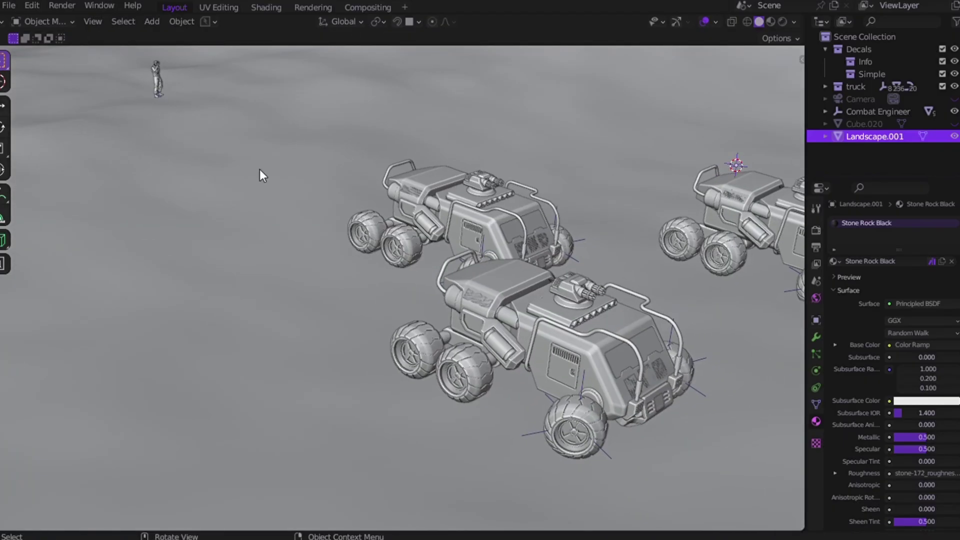
pyautogui.keyDown('shift'); pyautogui.moveTo(343, 279); pyautogui.dragTo(217, 276, button='middle'); pyautogui.keyUp('shift')
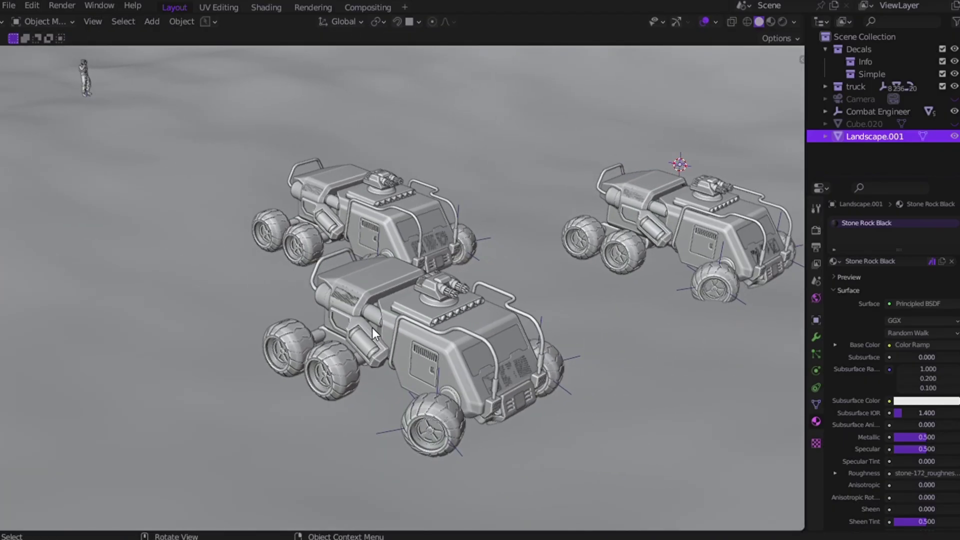
pyautogui.scroll(-1, 372, 328)
pyautogui.hotkey('ctrl', 'z')
pyautogui.hotkey('ctrl', 'z')
pyautogui.hotkey('ctrl', 'z')
pyautogui.hotkey('ctrl', 'z')
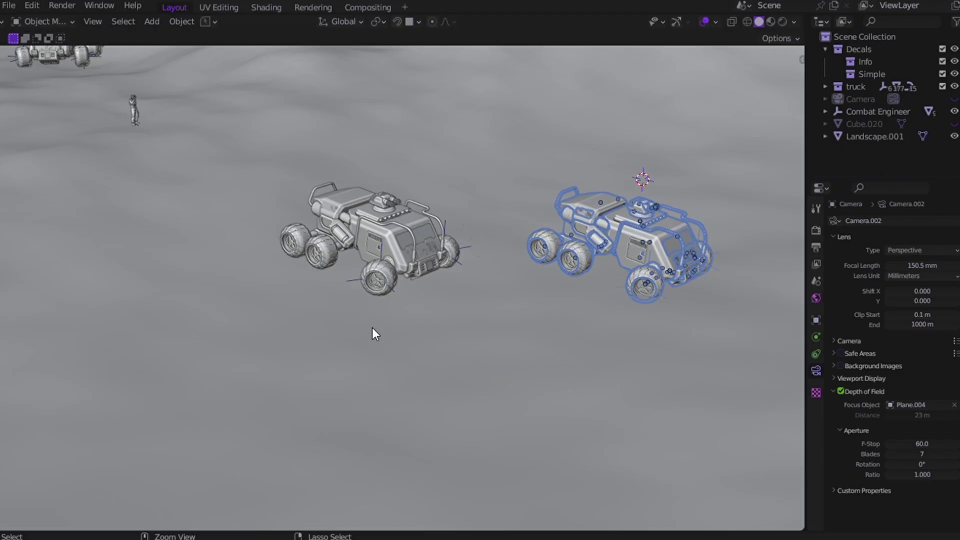
pyautogui.moveTo(378, 251); pyautogui.dragTo(379, 251, button='middle')
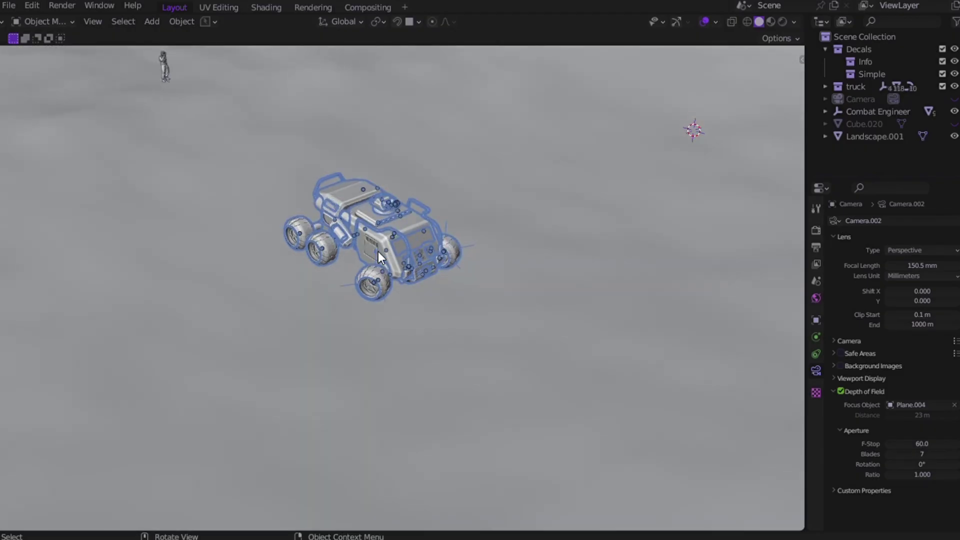
# Step: Create a linked duplicate of the foreground rover, placed about 0.27 m along the negative Y axis
pyautogui.hotkey('shift', 'd')
pyautogui.press('y')
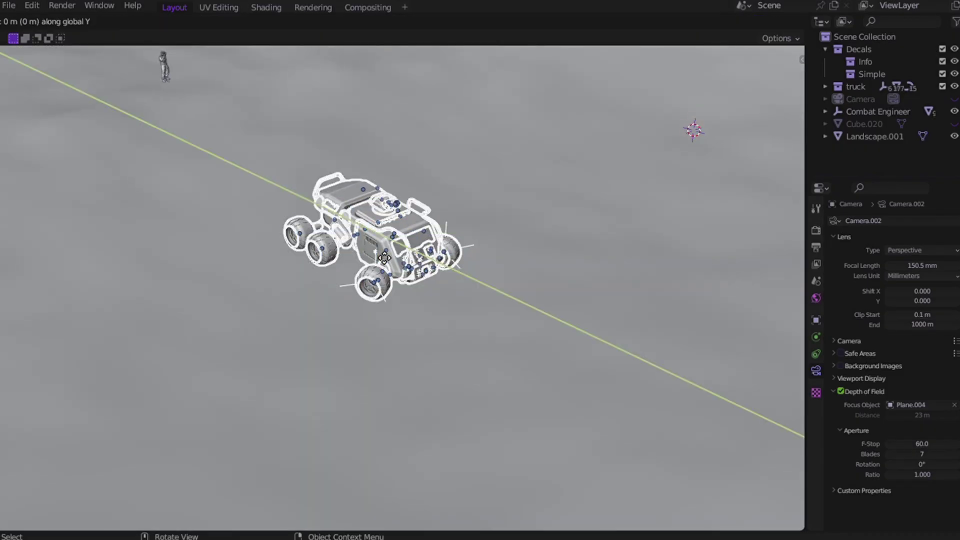
pyautogui.click(533, 339)
pyautogui.moveTo(534, 339); pyautogui.dragTo(533, 340, button='middle')
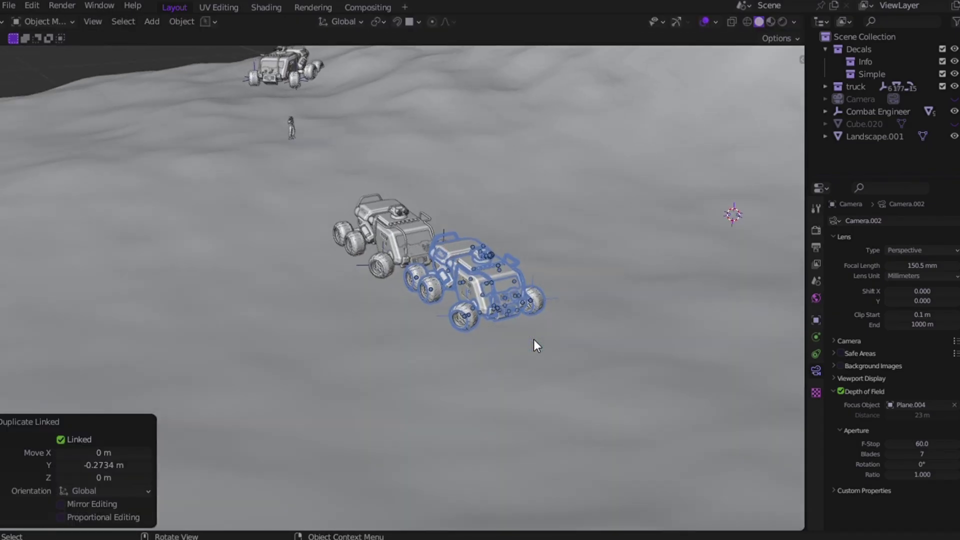
# Step: Create another linked duplicate from the rover copy, placed about 0.18 m along the negative X axis
pyautogui.hotkey('alt', 'd')
pyautogui.press('y')
pyautogui.press('x')
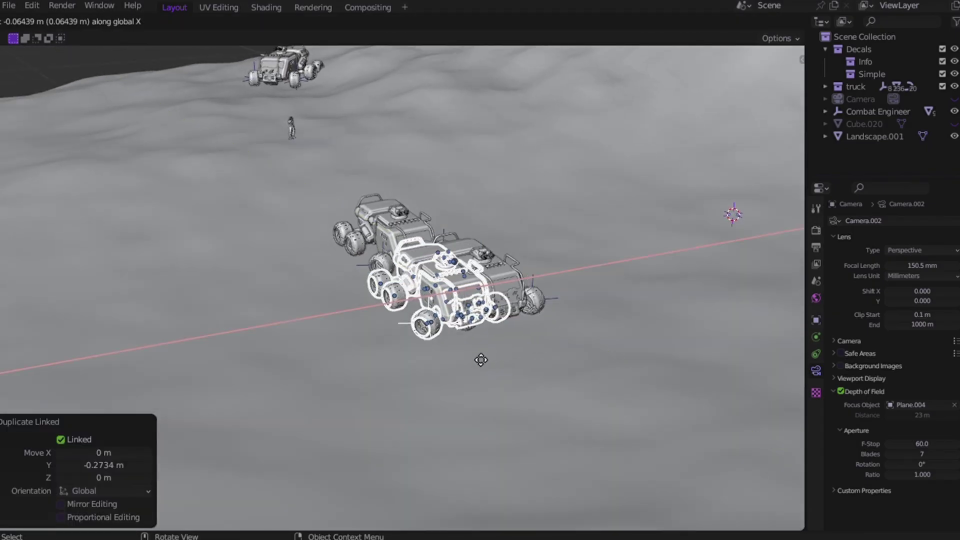
pyautogui.click(433, 361)
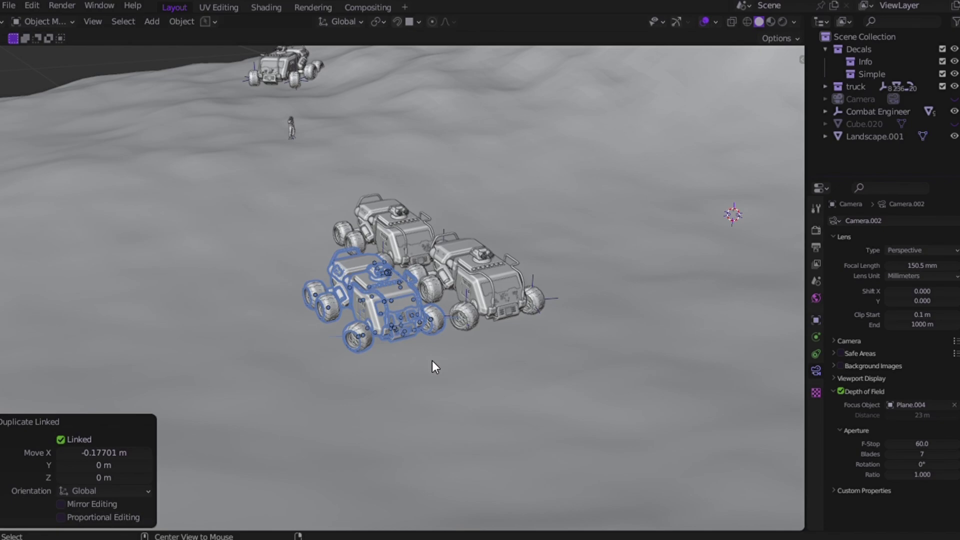
# Step: Create a further linked duplicate of the selected rover, offset along the Y axis
pyautogui.hotkey('alt', 'd')
pyautogui.press('y')
pyautogui.click(335, 295)
pyautogui.moveTo(335, 295); pyautogui.dragTo(335, 295, button='middle')
pyautogui.click(335, 295)
# Step: View the group of rovers through the scene camera and deselect the landscape
pyautogui.scroll(2, 335, 295)
pyautogui.press('KP_0')
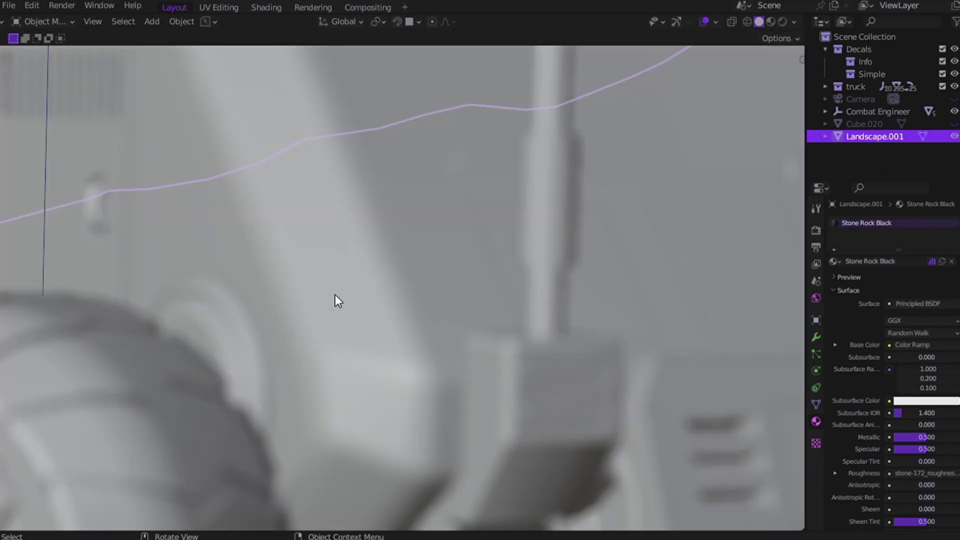
pyautogui.click(456, 151)
pyautogui.press('`')
pyautogui.click(283, 74)
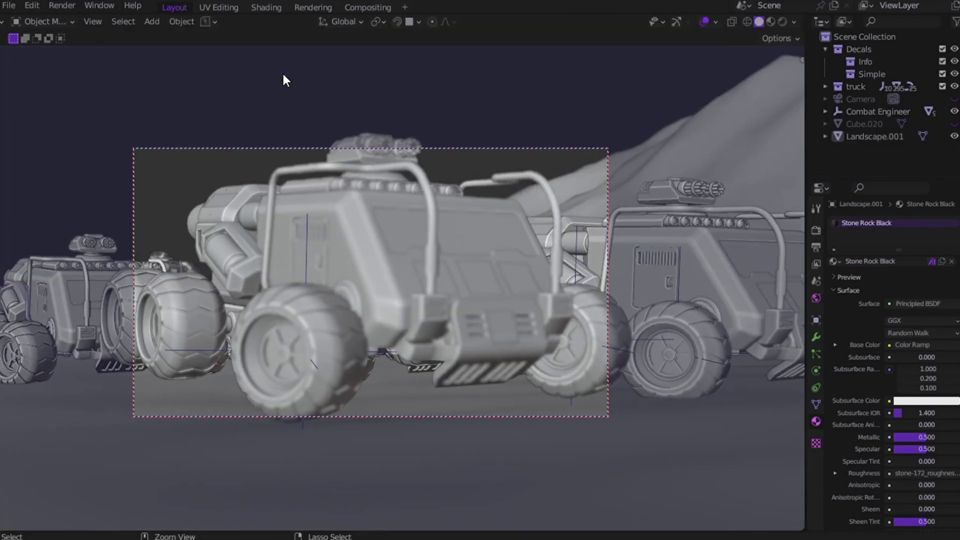
pyautogui.keyDown('ctrl'); pyautogui.moveTo(283, 74); pyautogui.dragTo(283, 75, button='middle'); pyautogui.keyUp('ctrl')
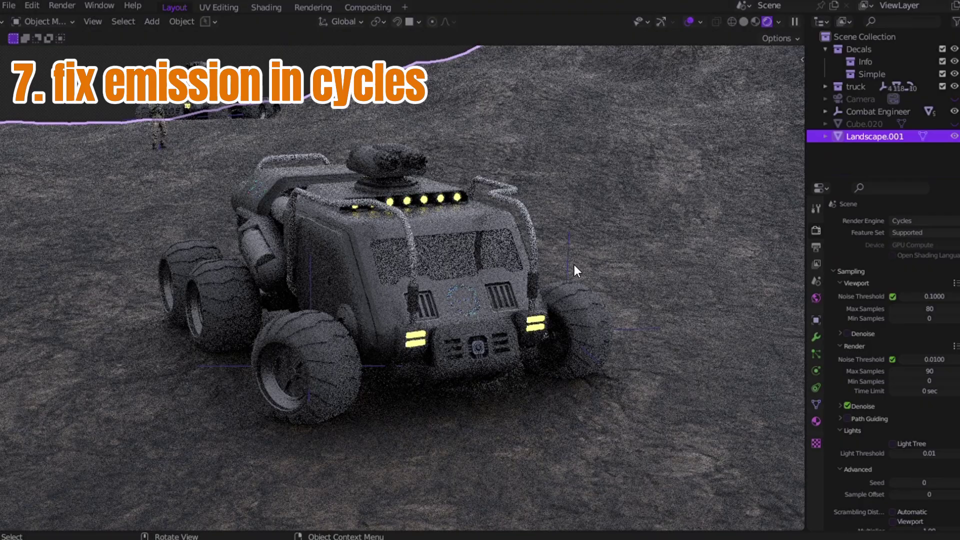
# Step: Raise the Emission strength of the yellow light material on the rover's headlights
pyautogui.click(817, 421)
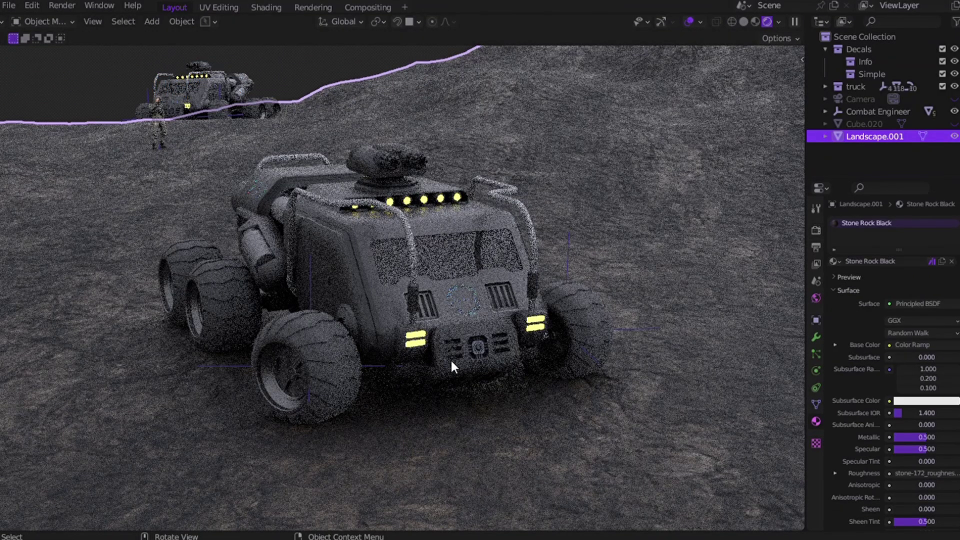
pyautogui.click(416, 337)
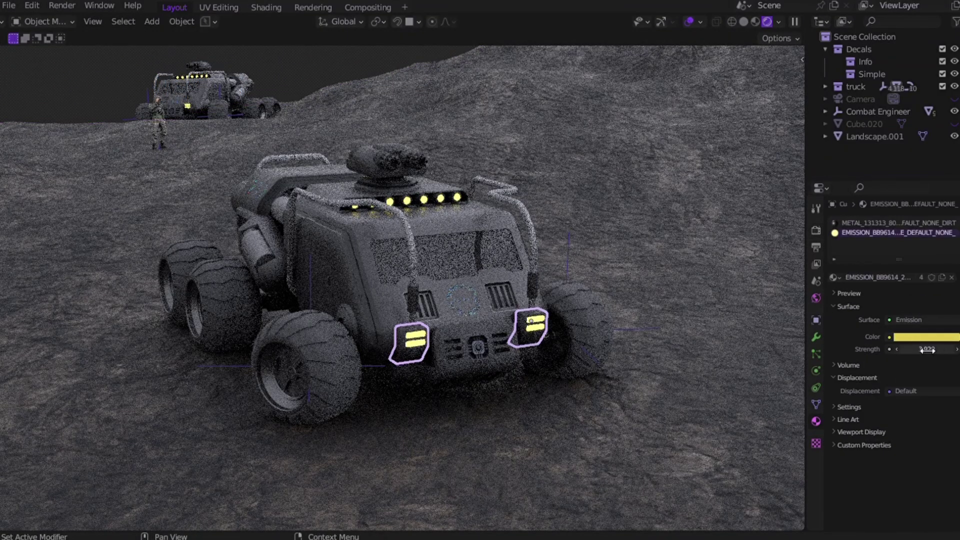
pyautogui.moveTo(931, 349); pyautogui.dragTo(935, 349)
pyautogui.press('Return')
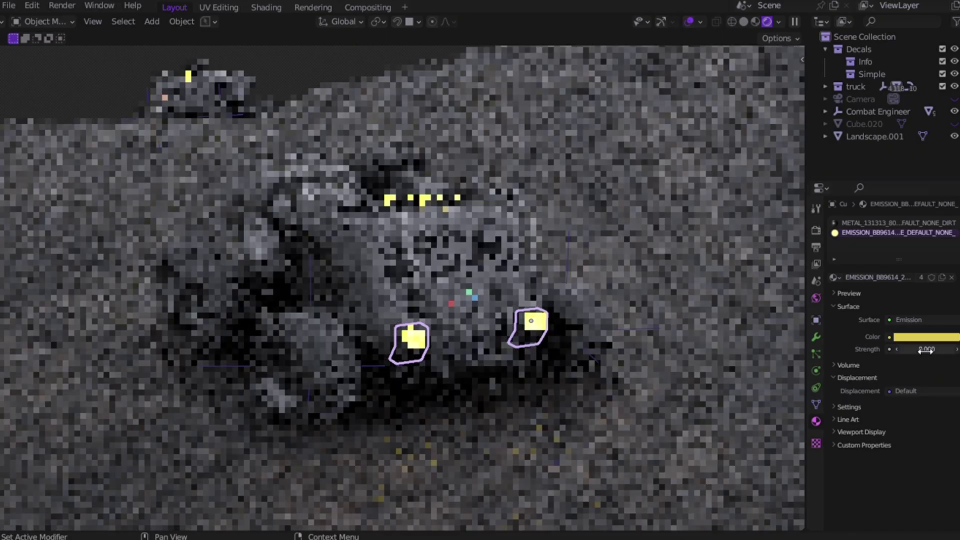
# Step: Preview the rover's lights in Eevee with Bloom switched on and off, and return the render engine to Cycles
pyautogui.click(817, 230)
pyautogui.click(905, 223)
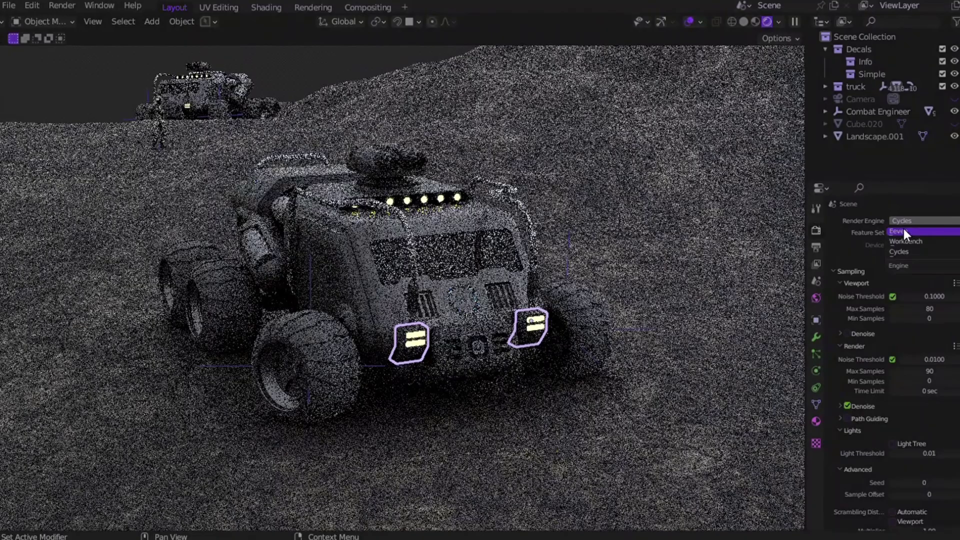
pyautogui.click(904, 229)
pyautogui.click(840, 300)
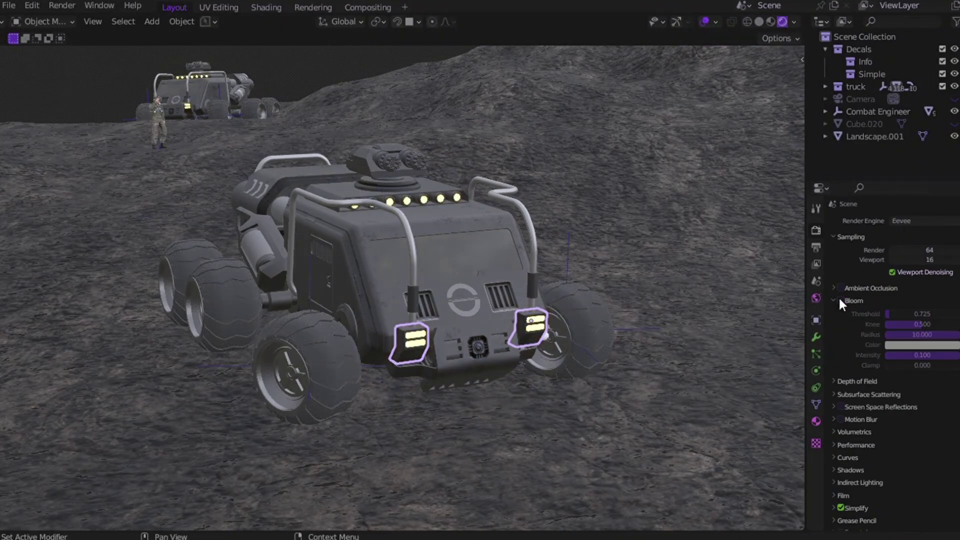
pyautogui.click(840, 300)
pyautogui.click(840, 300)
pyautogui.click(839, 300)
pyautogui.click(839, 300)
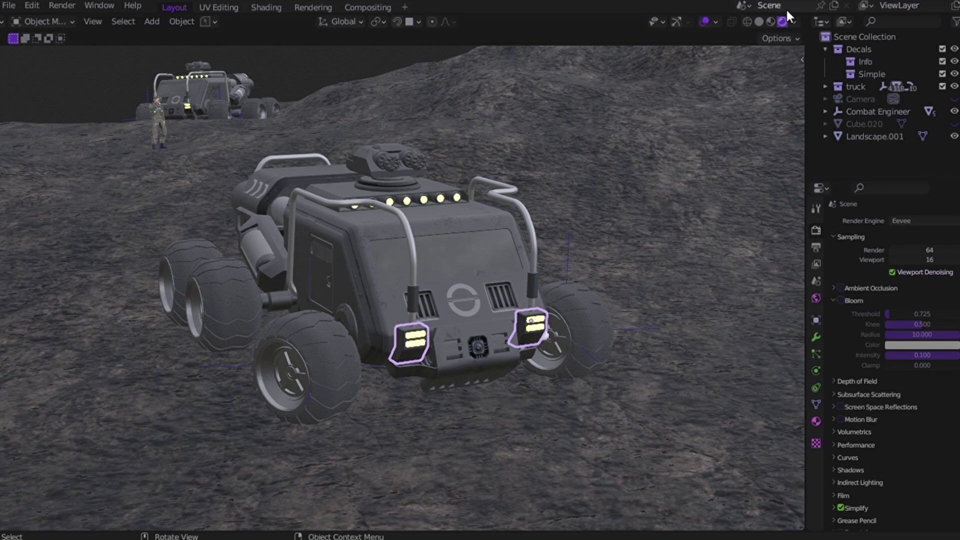
pyautogui.click(902, 221)
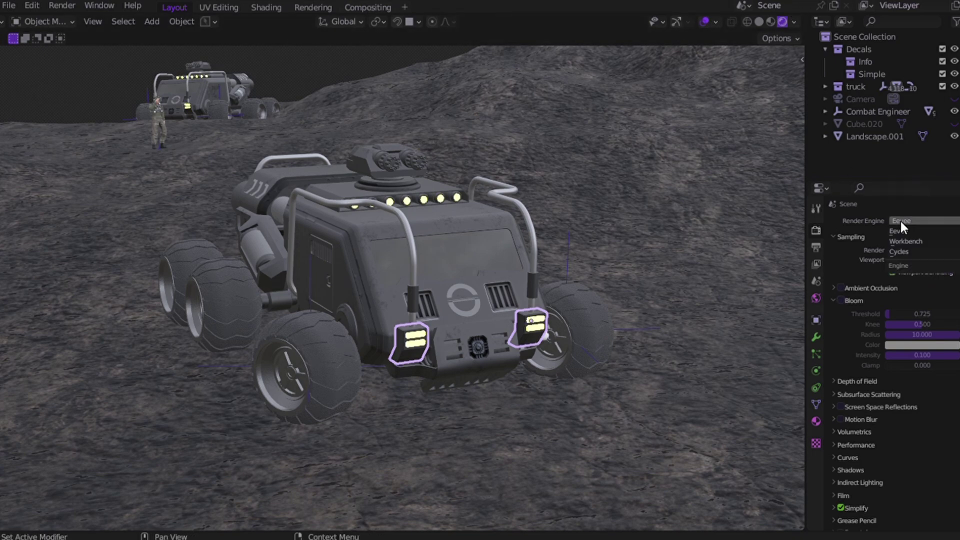
pyautogui.click(902, 252)
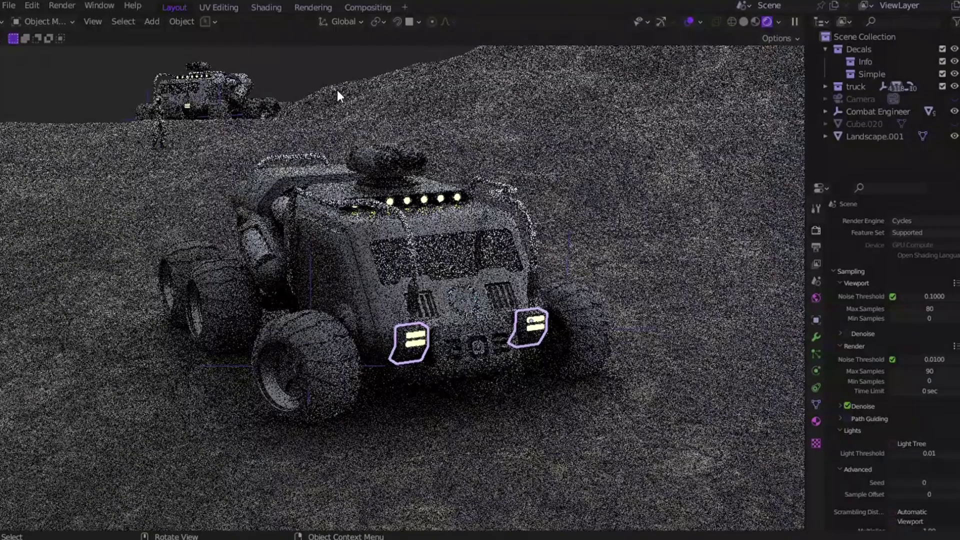
# Step: In the compositor, delete the existing Glare node and connect the Render Layers image output to the Composite image input
pyautogui.click(373, 9)
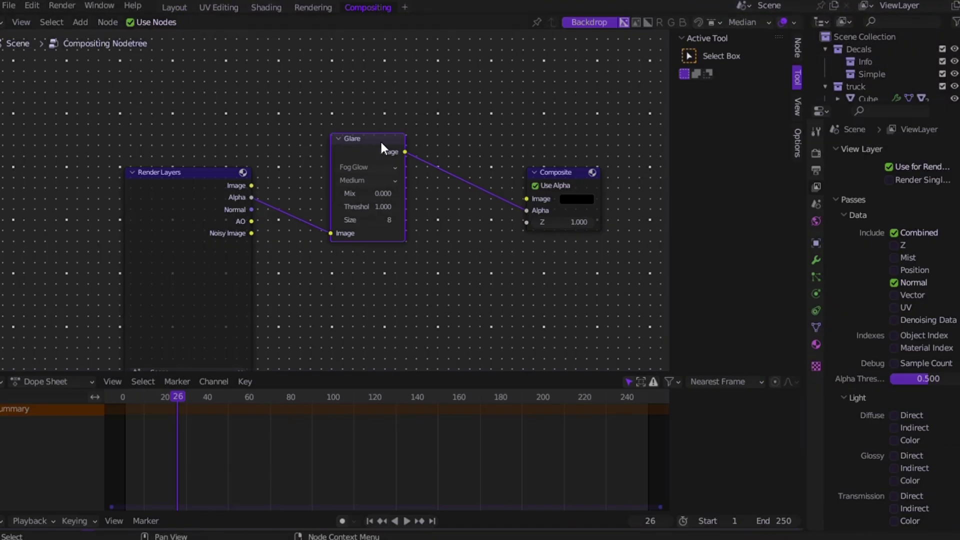
pyautogui.press('x')
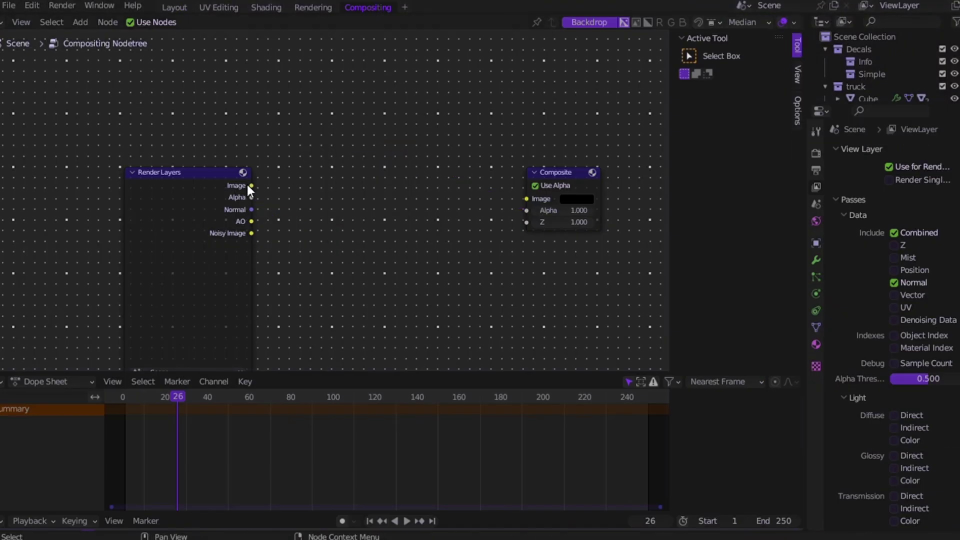
pyautogui.moveTo(248, 184); pyautogui.dragTo(526, 199)
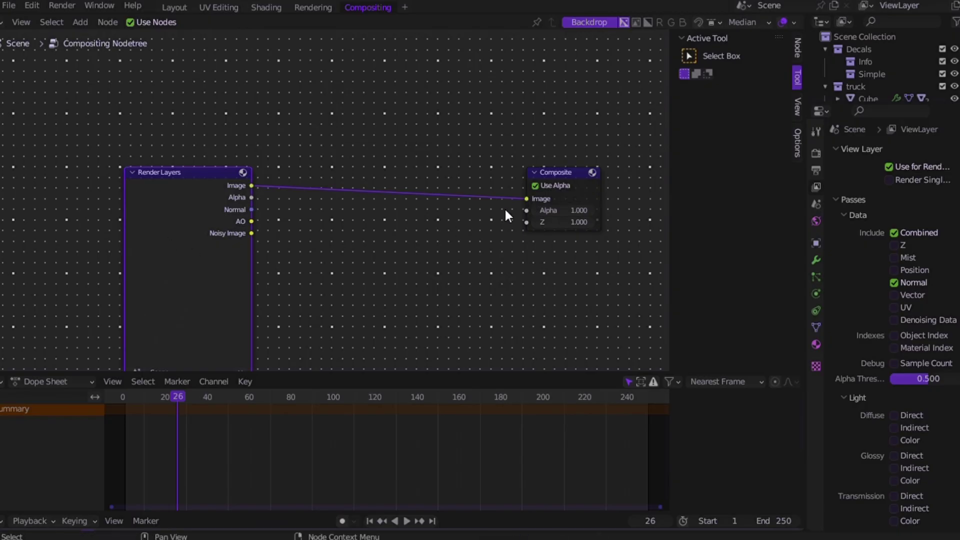
# Step: Add a Glare node on the image link between Render Layers and Composite
pyautogui.scroll(-1, 505, 215)
pyautogui.press('F3')
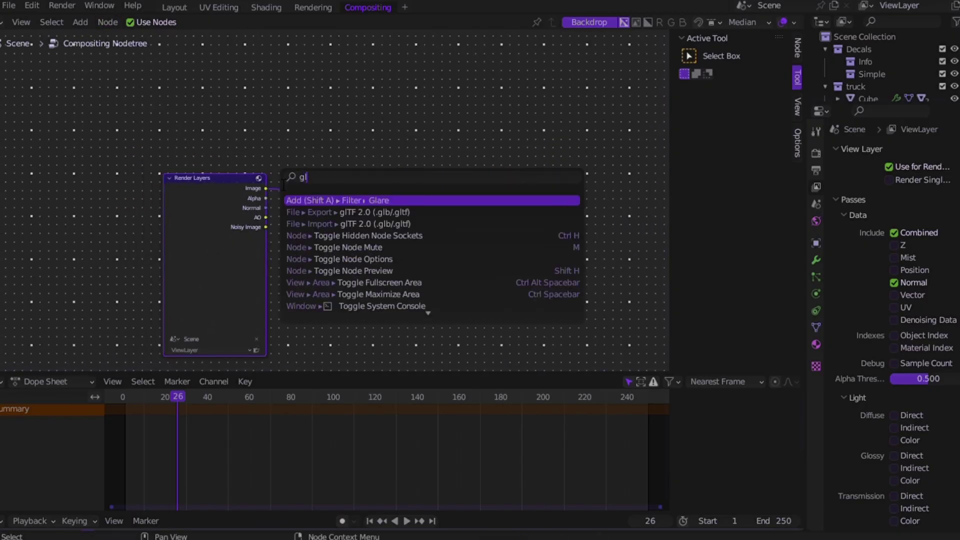
pyautogui.press('Return')
pyautogui.click(400, 225)
pyautogui.scroll(2, 400, 217)
# Step: Set the Glare node's type to Fog Glow and its quality to High
pyautogui.click(348, 144)
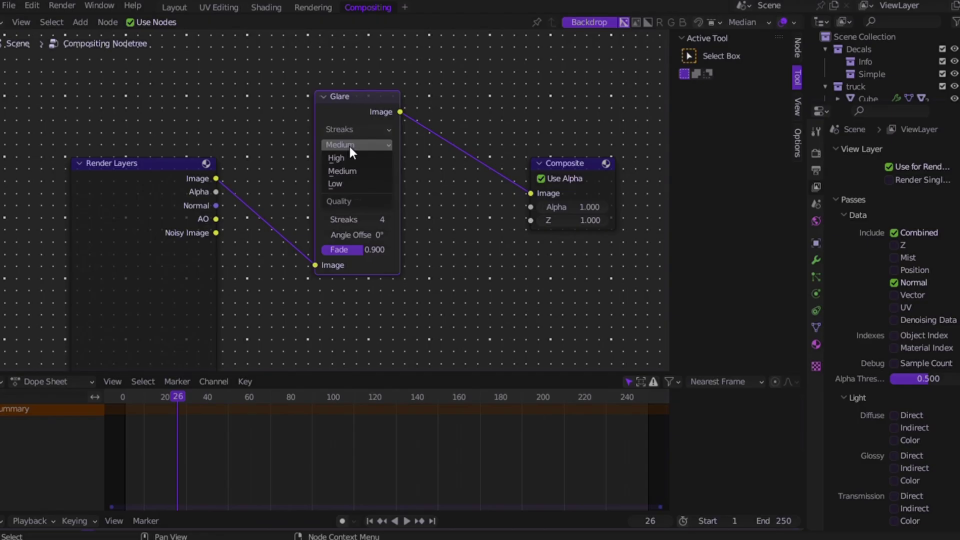
pyautogui.click(352, 130)
pyautogui.click(351, 169)
pyautogui.click(360, 144)
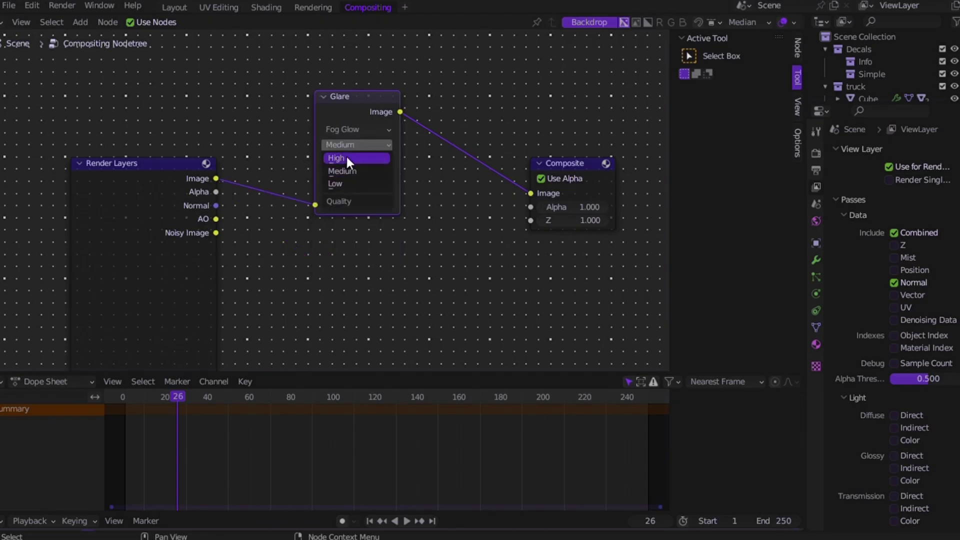
pyautogui.click(346, 155)
pyautogui.scroll(-2, 348, 200)
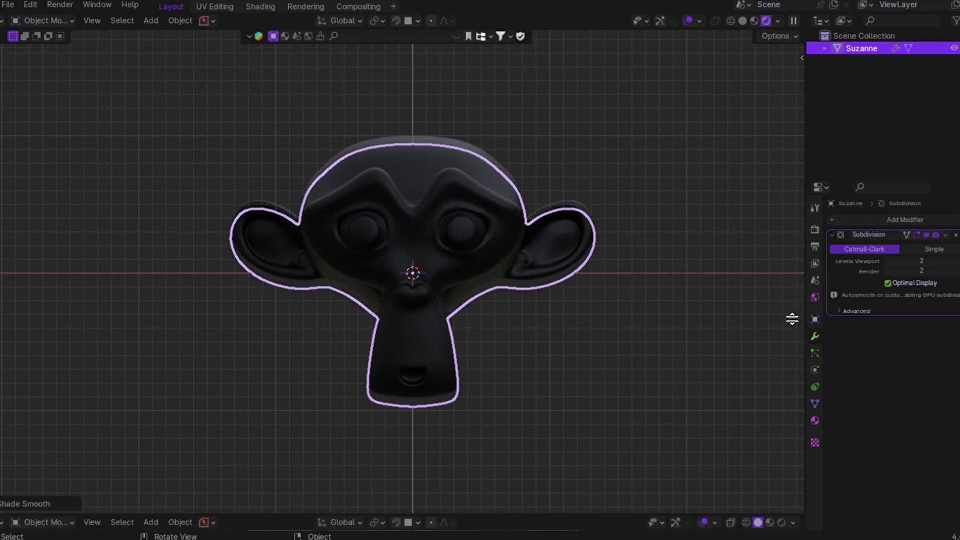
# Step: Enlarge the lower viewport area beneath the Suzanne render and turn it into a Shader Editor
pyautogui.click(792, 317)
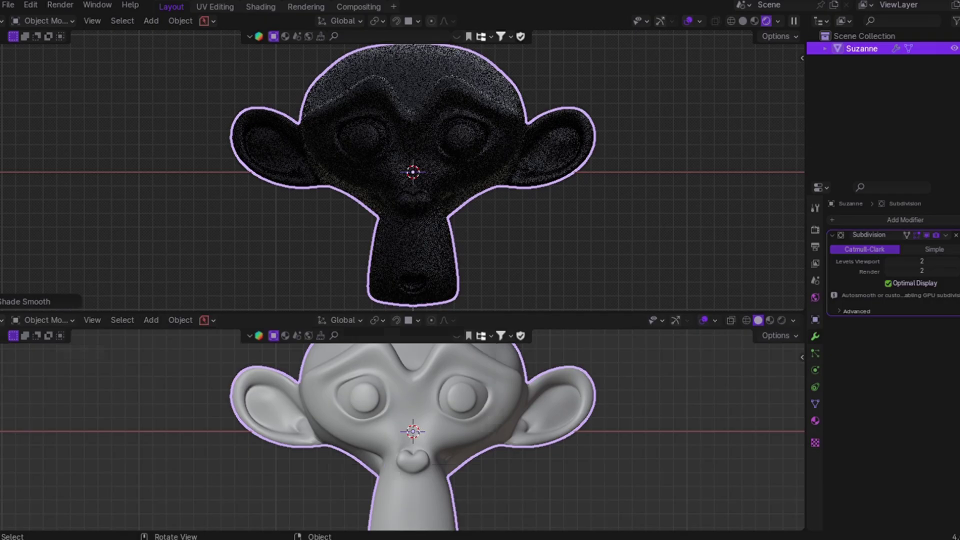
pyautogui.click(4, 320)
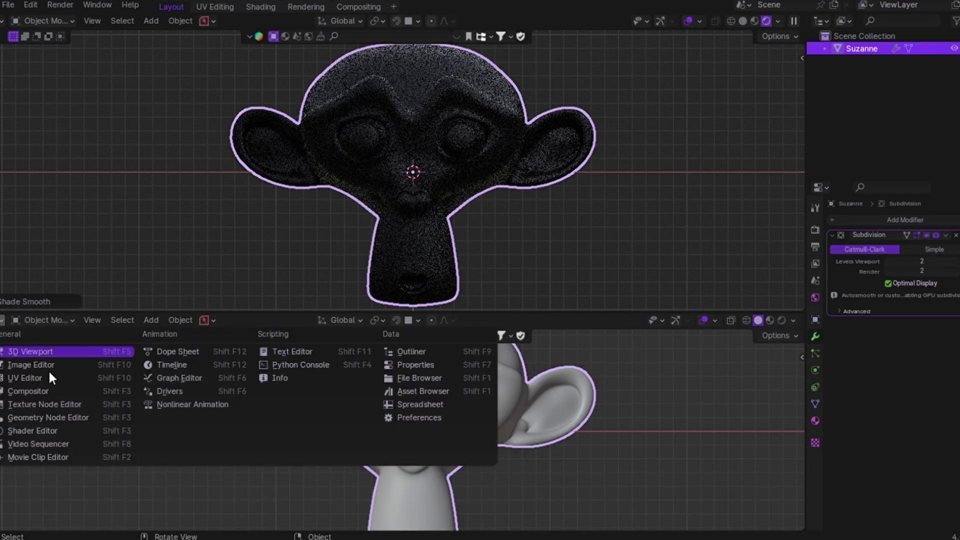
pyautogui.click(30, 432)
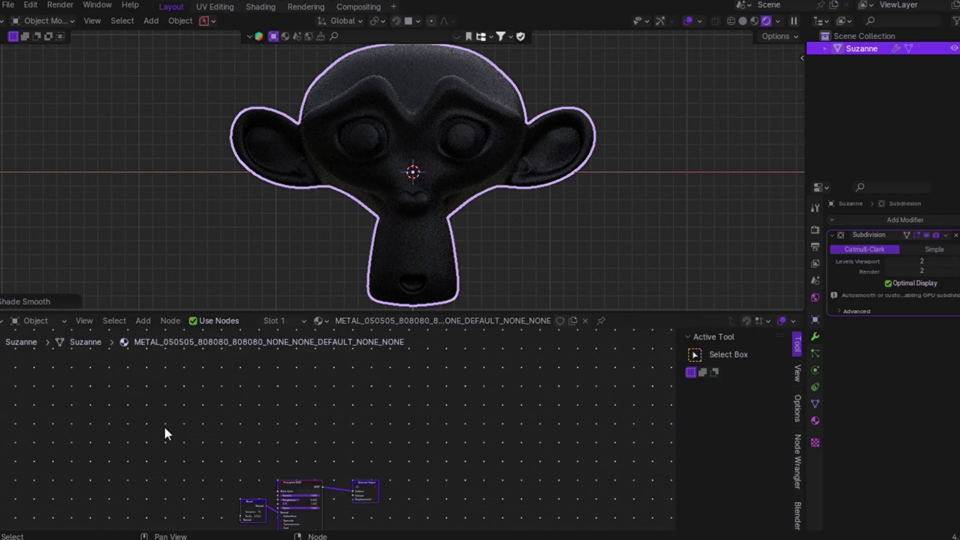
# Step: Switch the Shader Editor to the World nodes and focus on the abandoned_slipway_4k.exr environment texture
pyautogui.click(51, 319)
pyautogui.click(46, 364)
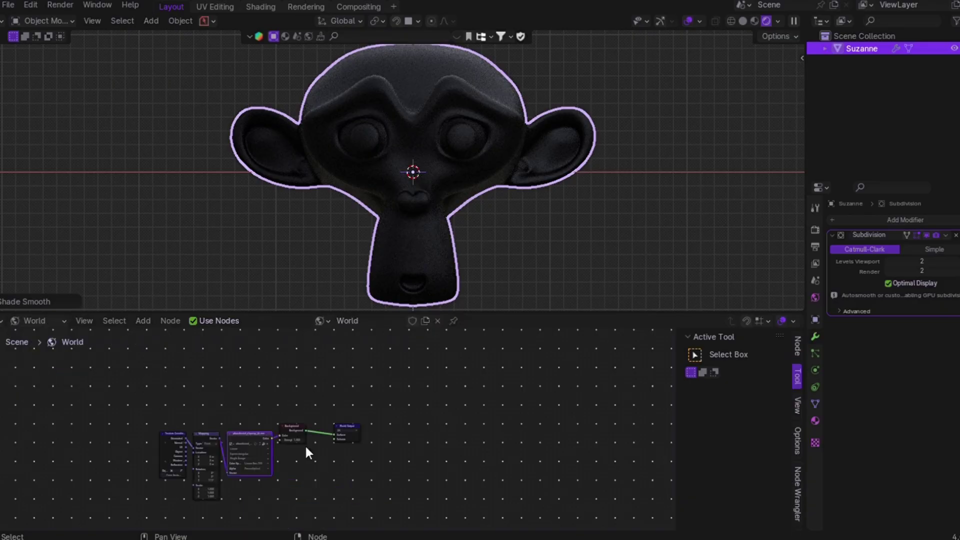
pyautogui.scroll(3, 304, 444)
pyautogui.scroll(2, 305, 445)
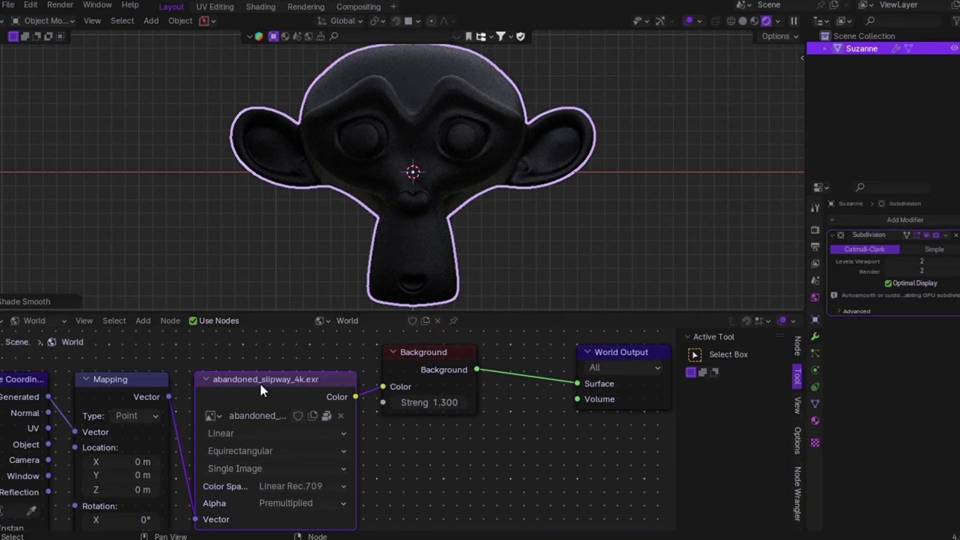
# Step: Delete the Texture Coordinate and Mapping nodes that feed the environment texture in the world node tree
pyautogui.scroll(1, 256, 433)
pyautogui.scroll(-5, 277, 416)
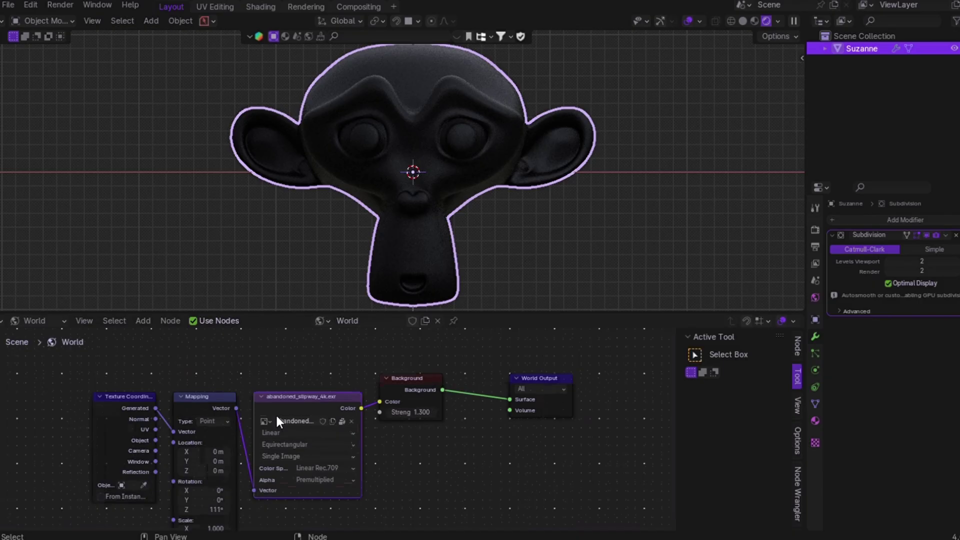
pyautogui.moveTo(145, 378); pyautogui.dragTo(230, 409)
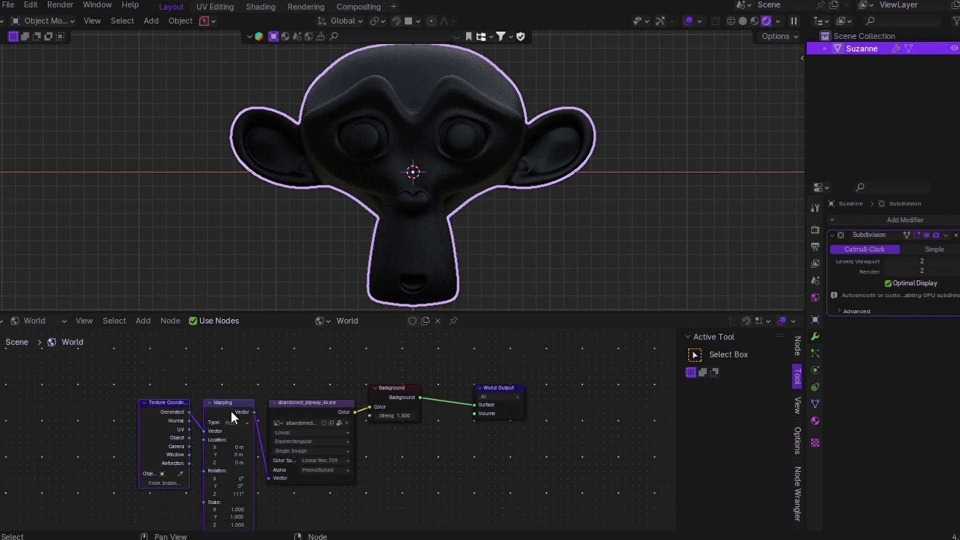
pyautogui.press('x')
pyautogui.moveTo(230, 409); pyautogui.dragTo(290, 393, button='middle')
pyautogui.scroll(3, 230, 409)
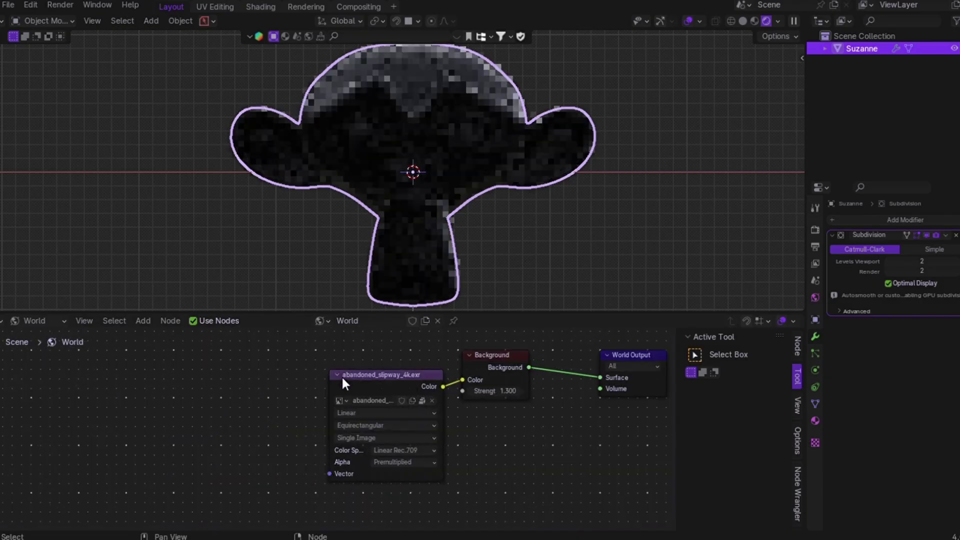
# Step: Add a fresh Texture Coordinate and Mapping node setup to the abandoned_slipway_4k.exr environment texture
pyautogui.click(349, 383)
pyautogui.hotkey('ctrl', 'z')
pyautogui.hotkey('ctrl', 'z')
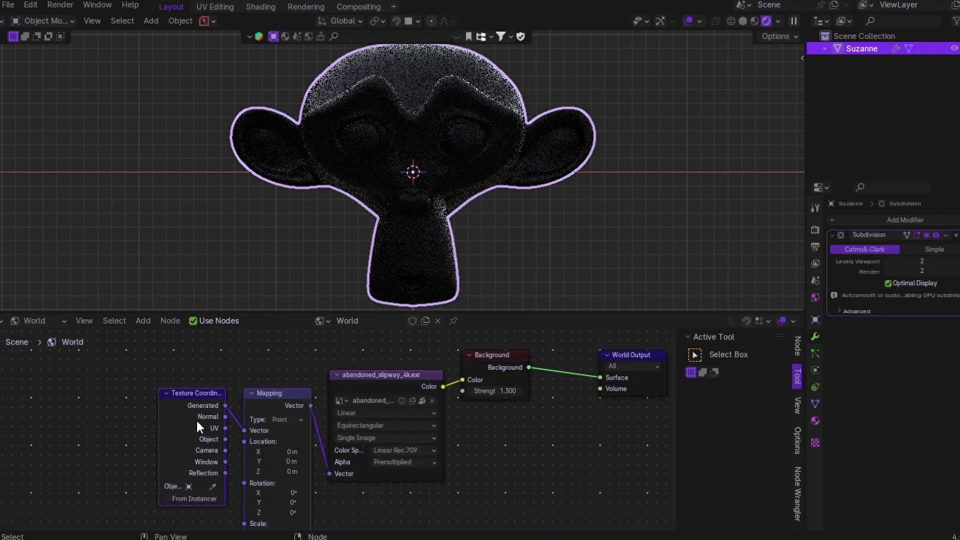
# Step: Try Z rotations of 30° and 60° on the Mapping node to turn the HDRI lighting
pyautogui.scroll(1, 221, 421)
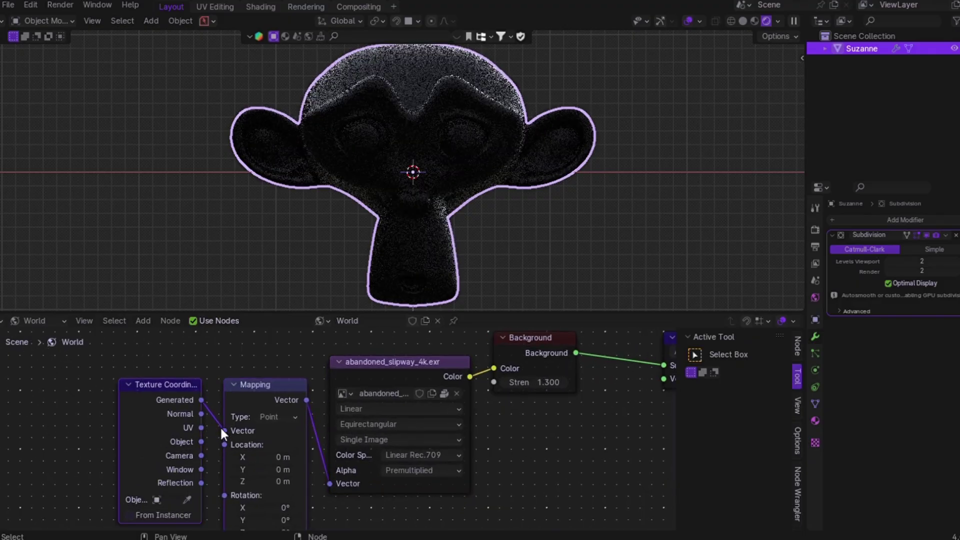
pyautogui.scroll(3, 389, 411)
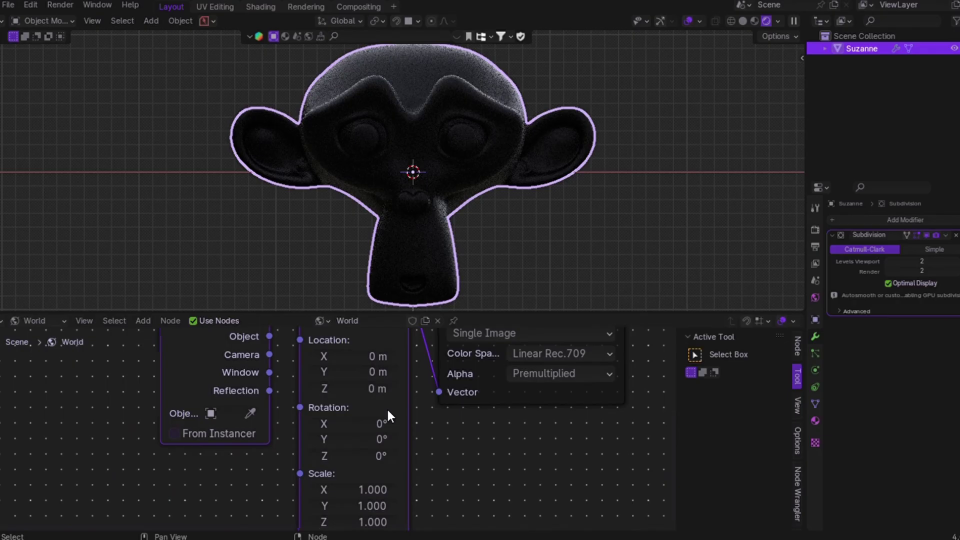
pyautogui.click(374, 461)
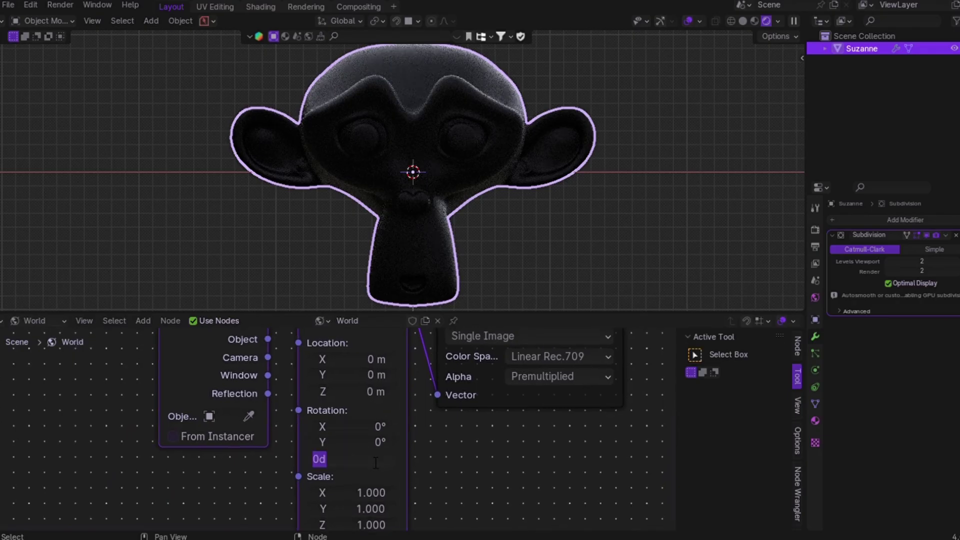
pyautogui.write('30')
pyautogui.press('Return')
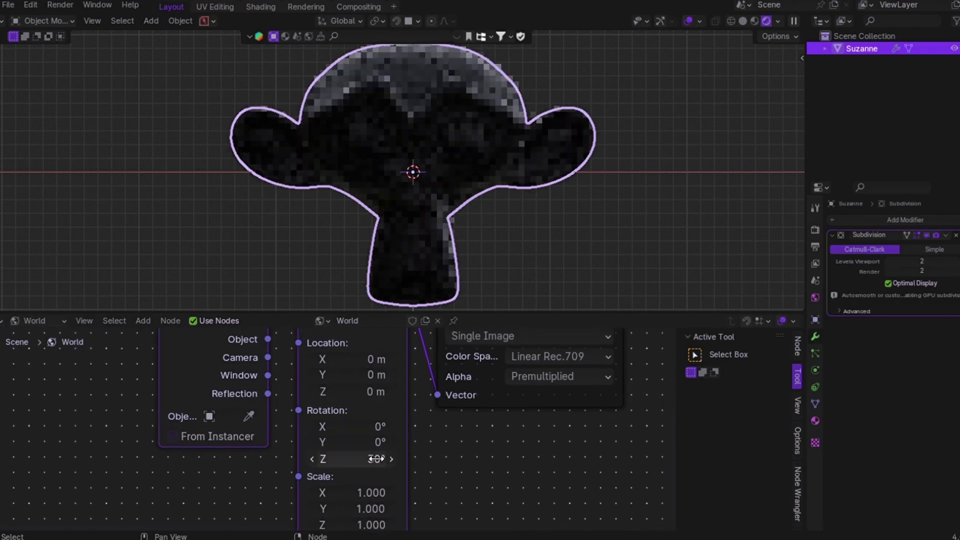
pyautogui.click(369, 463)
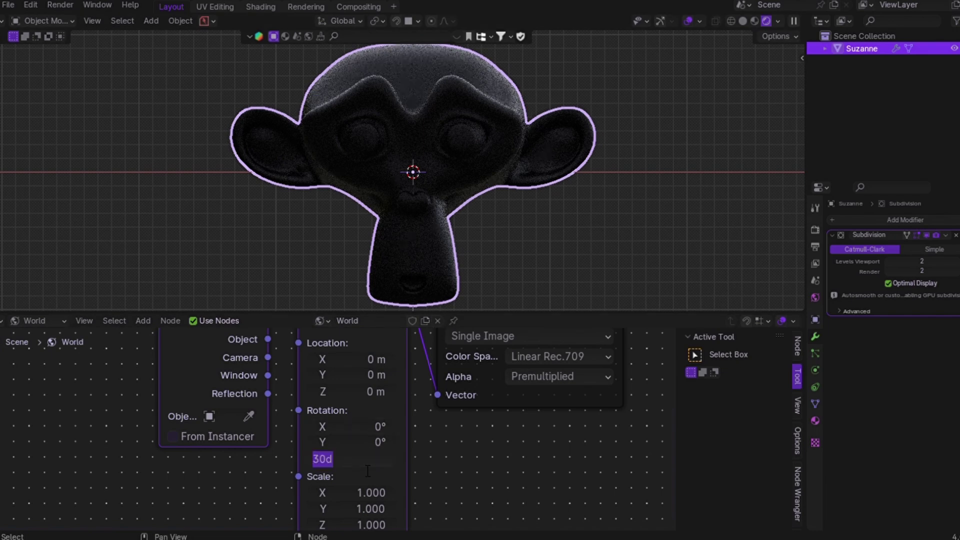
pyautogui.write('60')
pyautogui.press('Return')
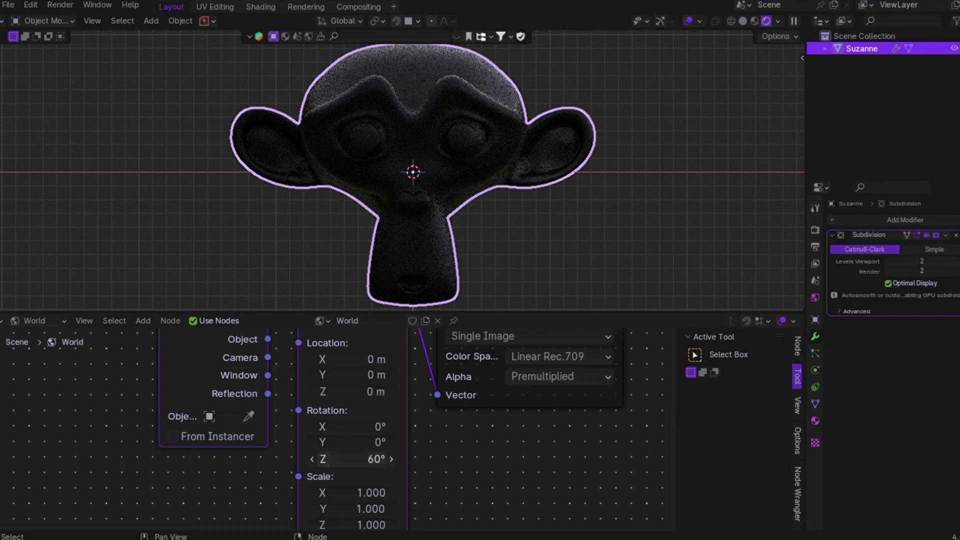
# Step: Try Z rotations of 90° and 100° on the Mapping node for the HDRI lighting
pyautogui.click(375, 462)
pyautogui.write('90')
pyautogui.press('Return')
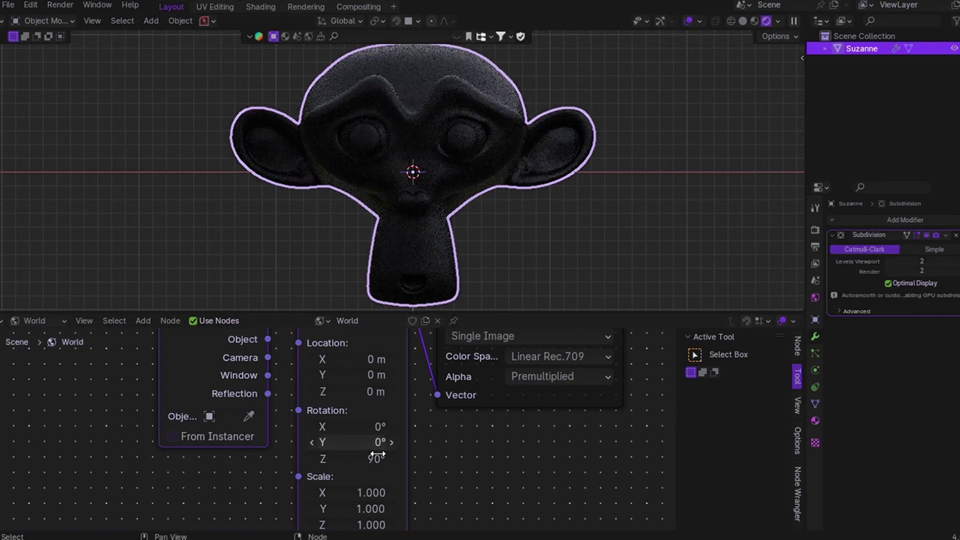
pyautogui.click(378, 459)
pyautogui.write('100')
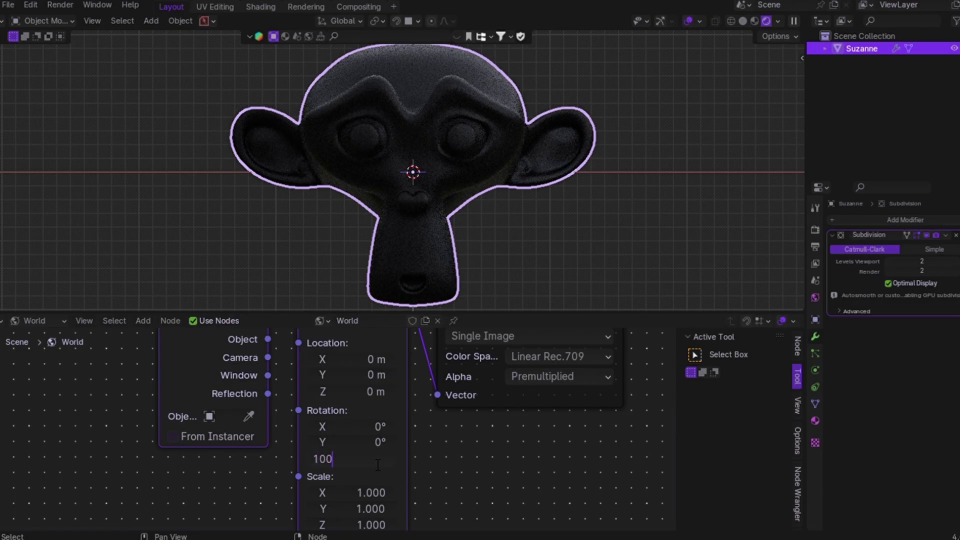
pyautogui.press('Return')
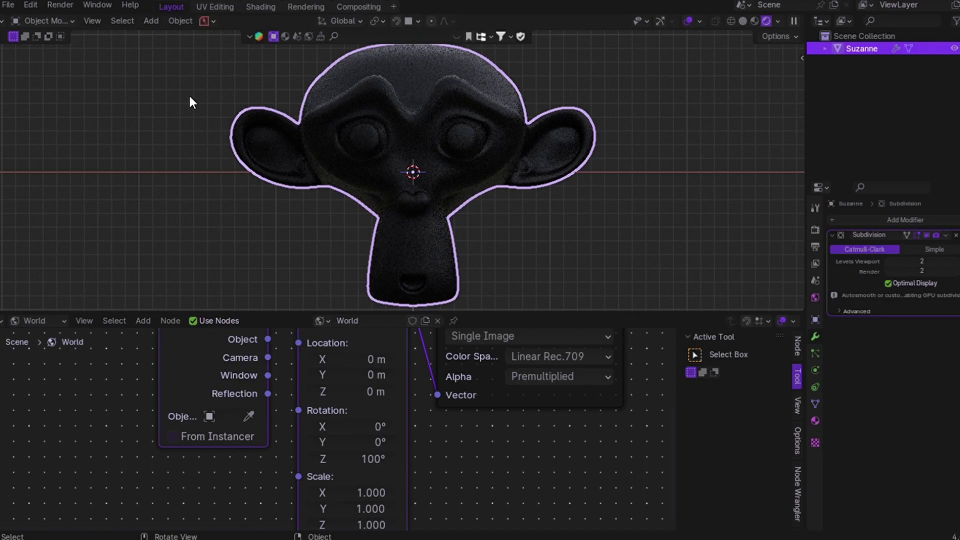
# Step: Reset the Mapping node's Z rotation to 0° for comparison and set it back to 100°
pyautogui.click(369, 460)
pyautogui.write('0')
pyautogui.press('Return')
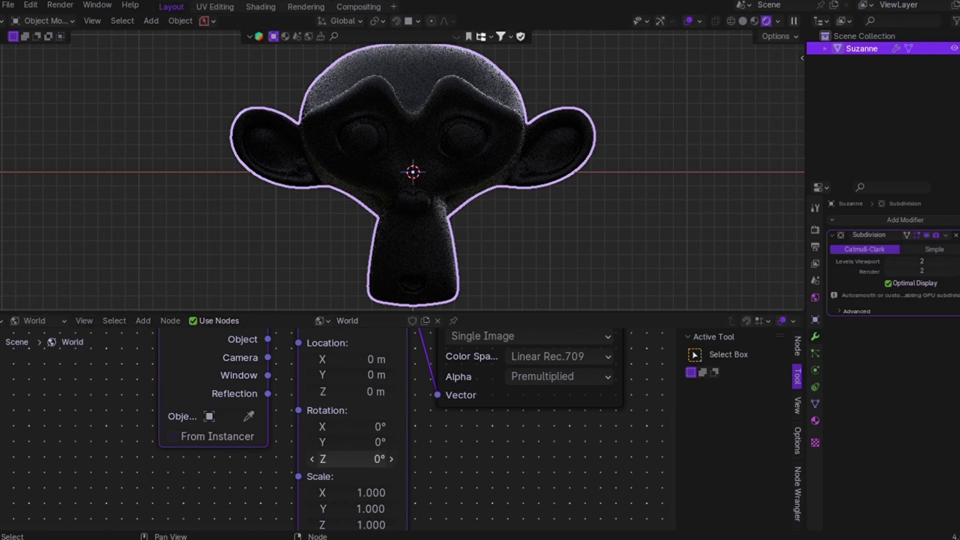
pyautogui.click(373, 459)
pyautogui.write('100')
pyautogui.press('Return')
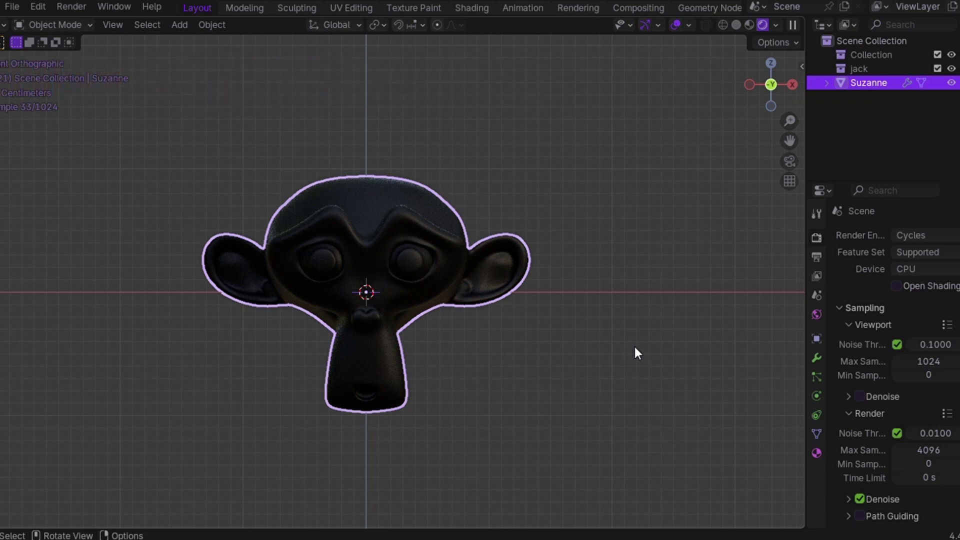
# Step: Deselect Suzanne and set the Cycles render device to GPU Compute
pyautogui.click(635, 348)
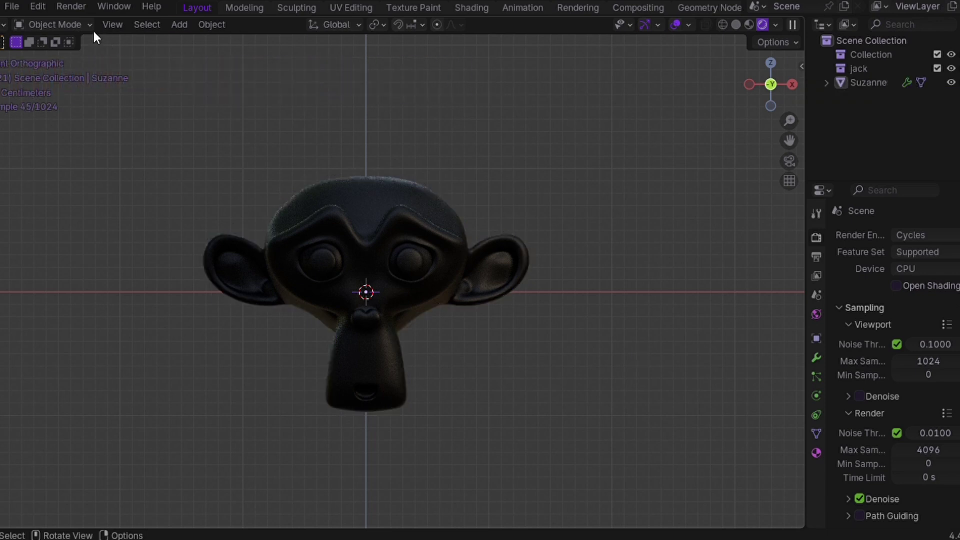
pyautogui.click(64, 8)
pyautogui.click(926, 269)
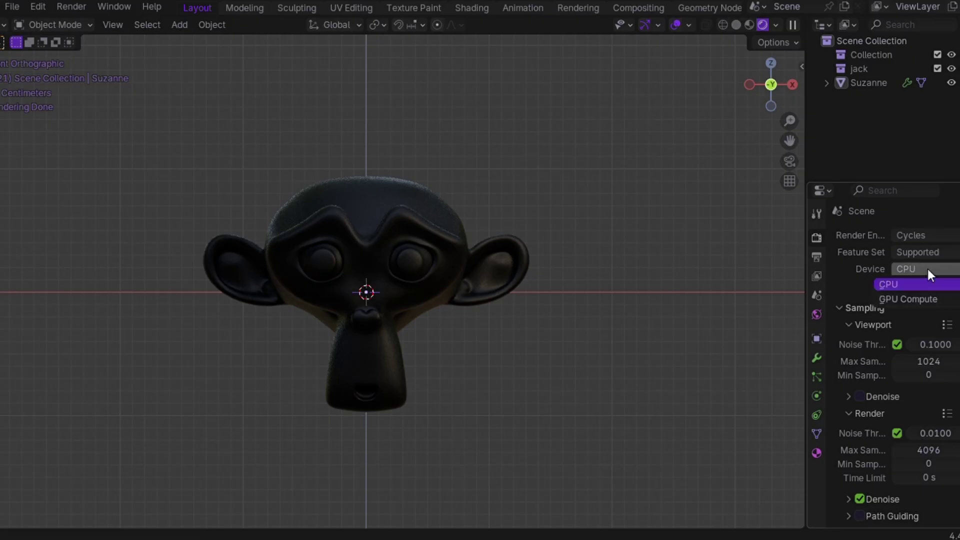
pyautogui.click(903, 299)
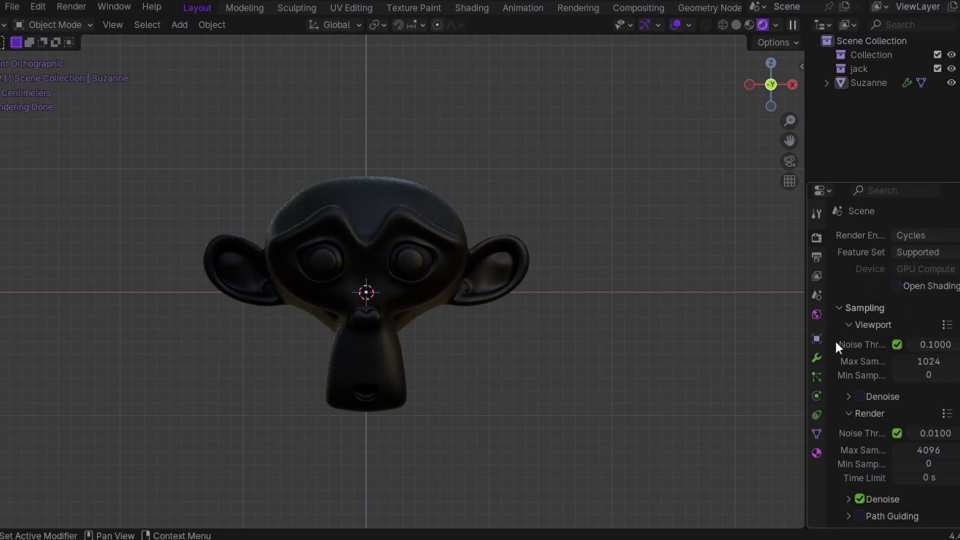
# Step: Set the maximum samples to 150 for the viewport and 180 for the final render
pyautogui.scroll(-4, 837, 346)
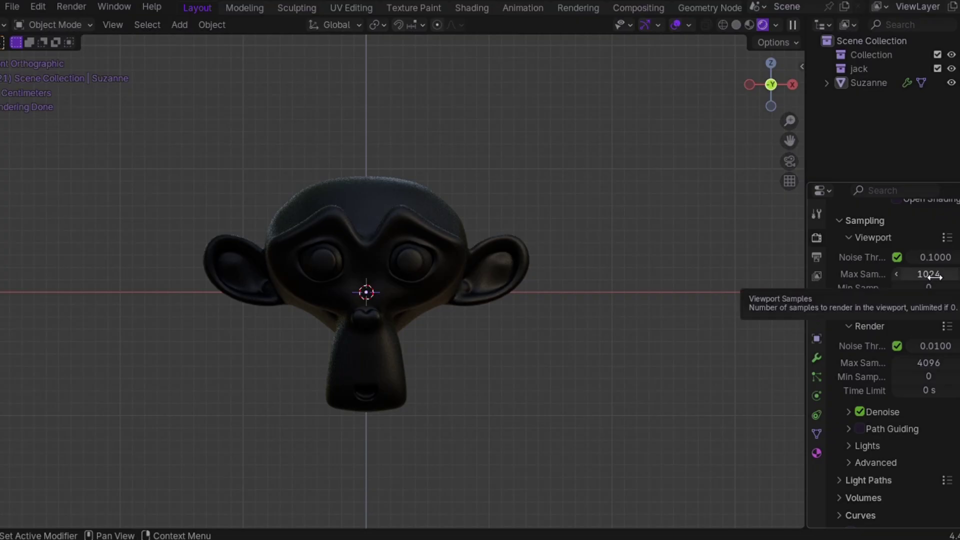
pyautogui.click(935, 277)
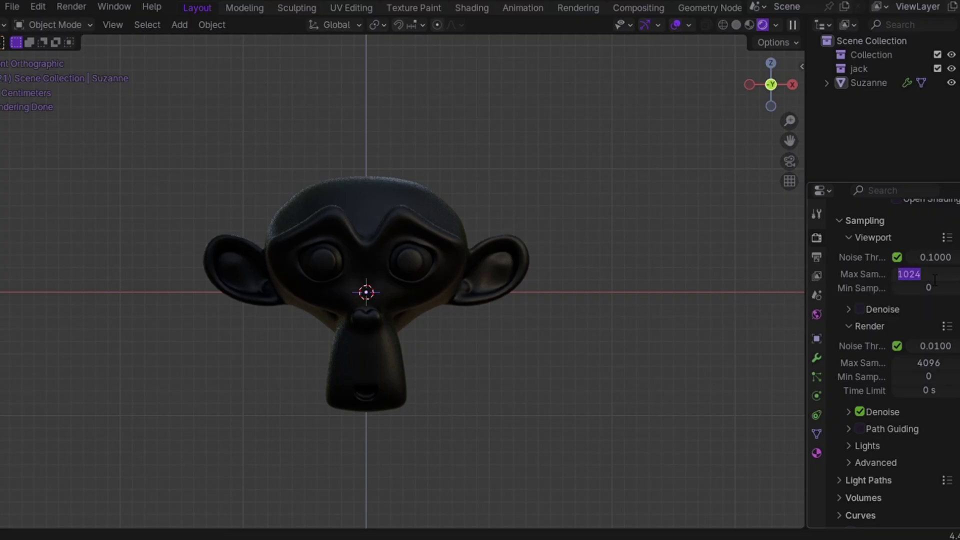
pyautogui.write('15')
pyautogui.press('Return')
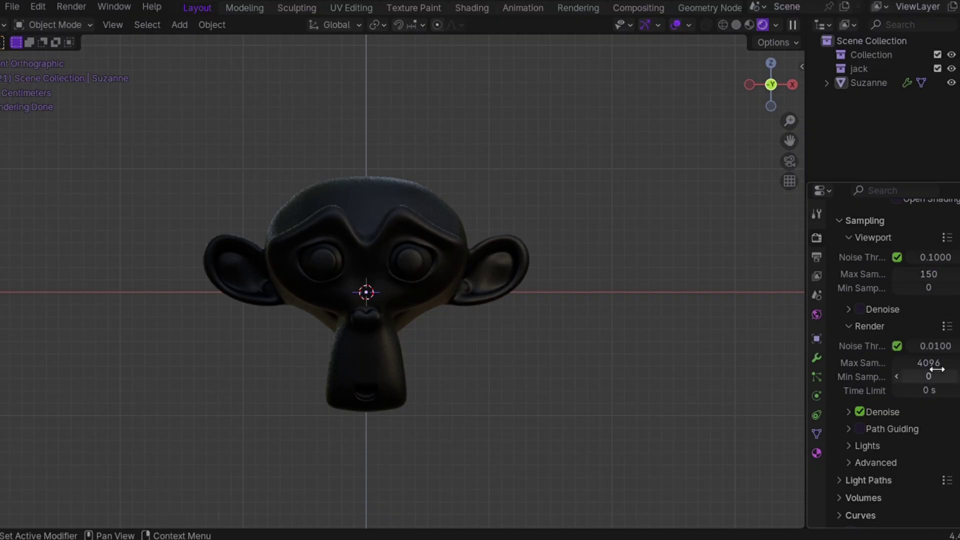
pyautogui.click(940, 370)
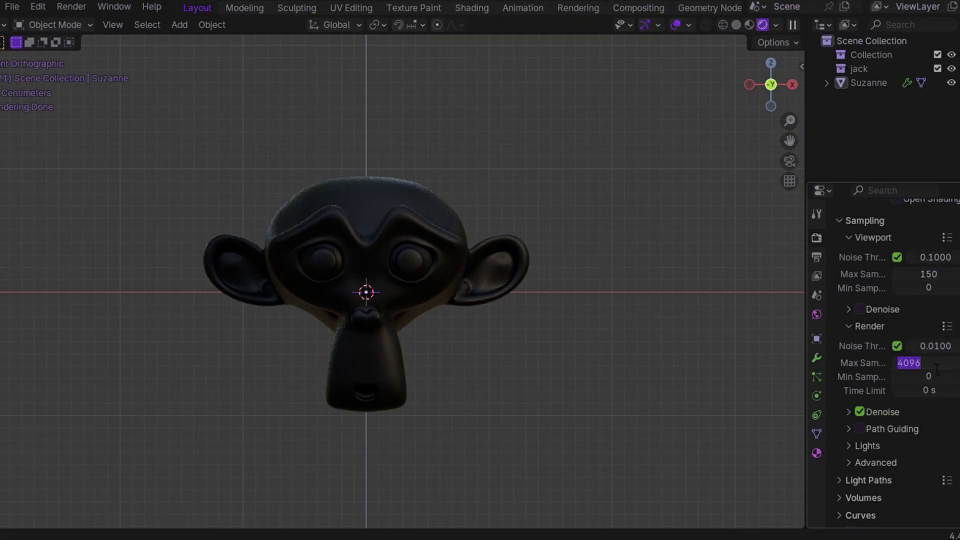
pyautogui.write('180')
pyautogui.press('Return')
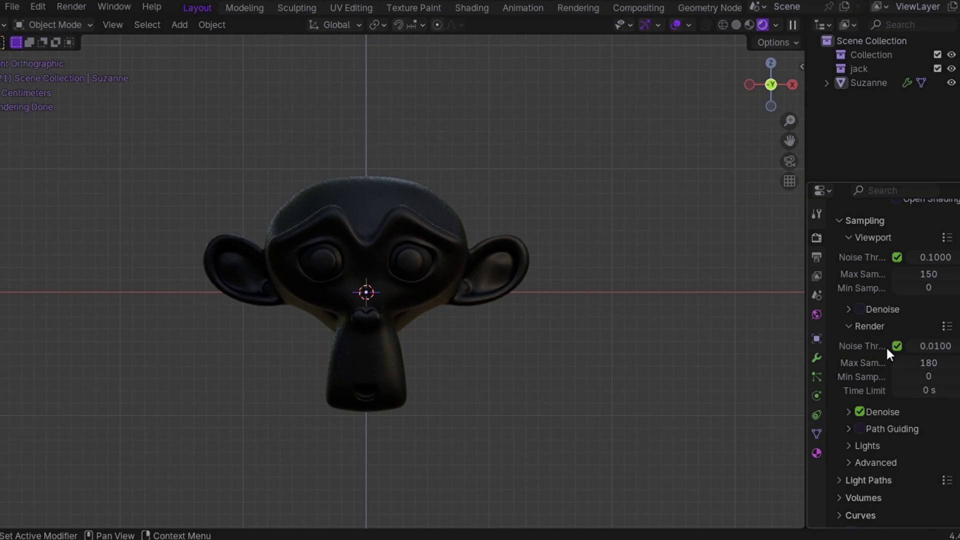
# Step: Set the final render's noise threshold to 0.03
pyautogui.click(948, 349)
pyautogui.write('0.01')
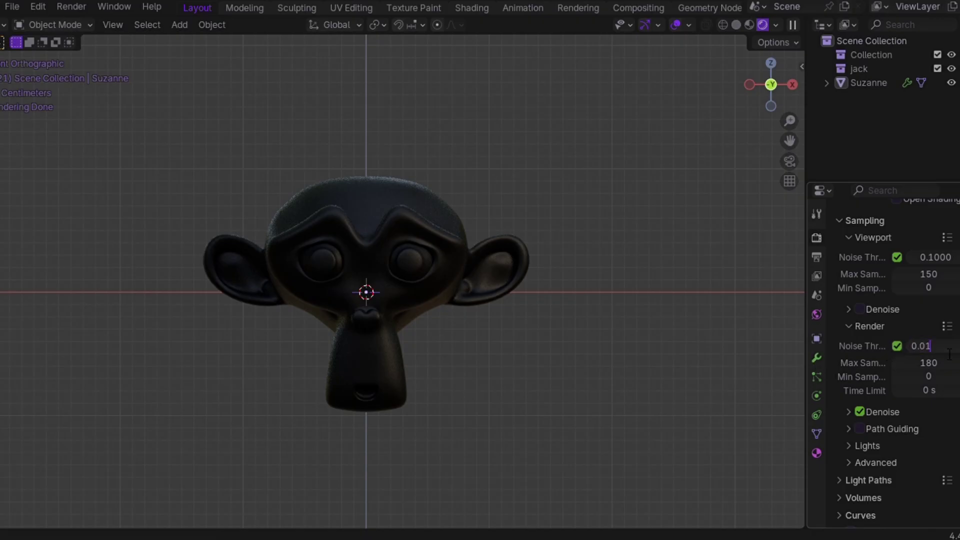
pyautogui.press('BackSpace')
pyautogui.press('Return')
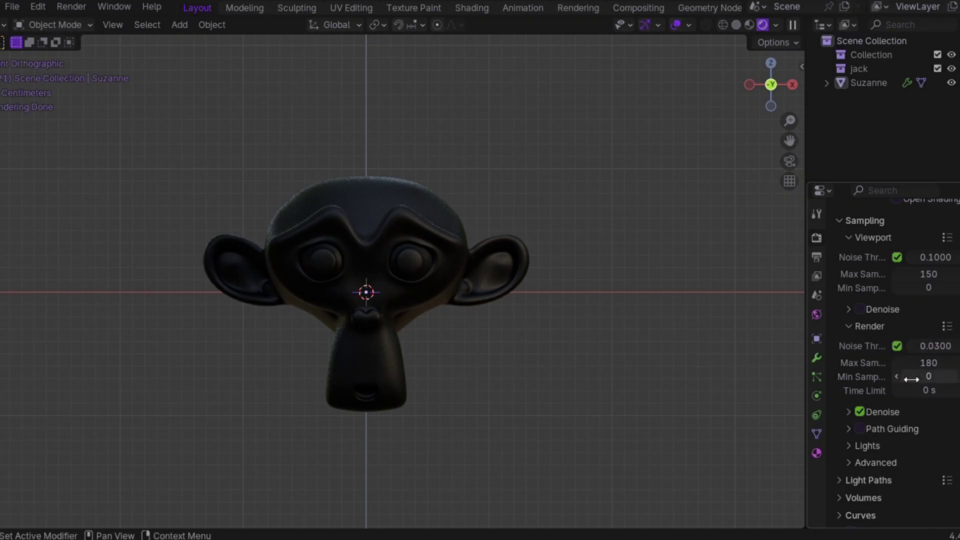
# Step: Disable Light Tree in the Cycles light sampling settings
pyautogui.scroll(-5, 945, 378)
pyautogui.scroll(-2, 854, 253)
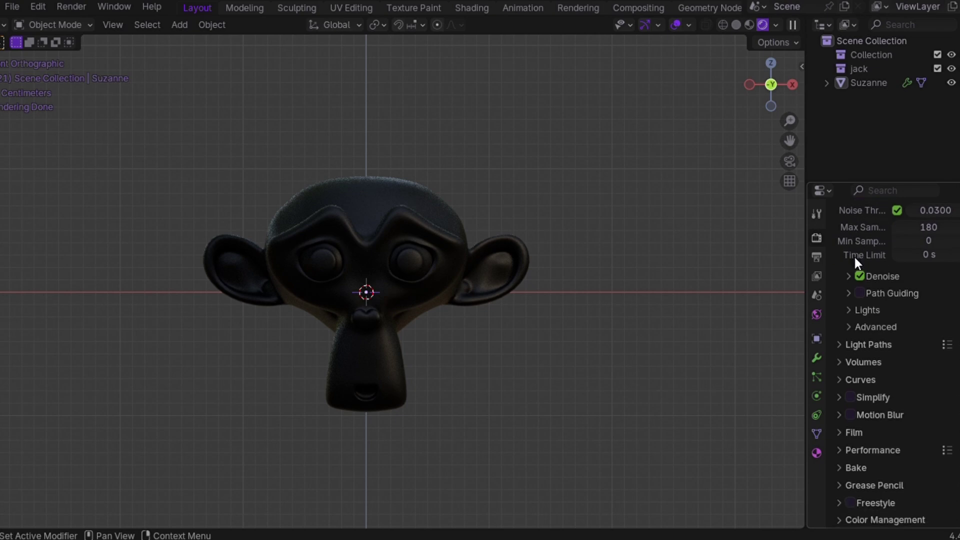
pyautogui.click(850, 309)
pyautogui.click(897, 316)
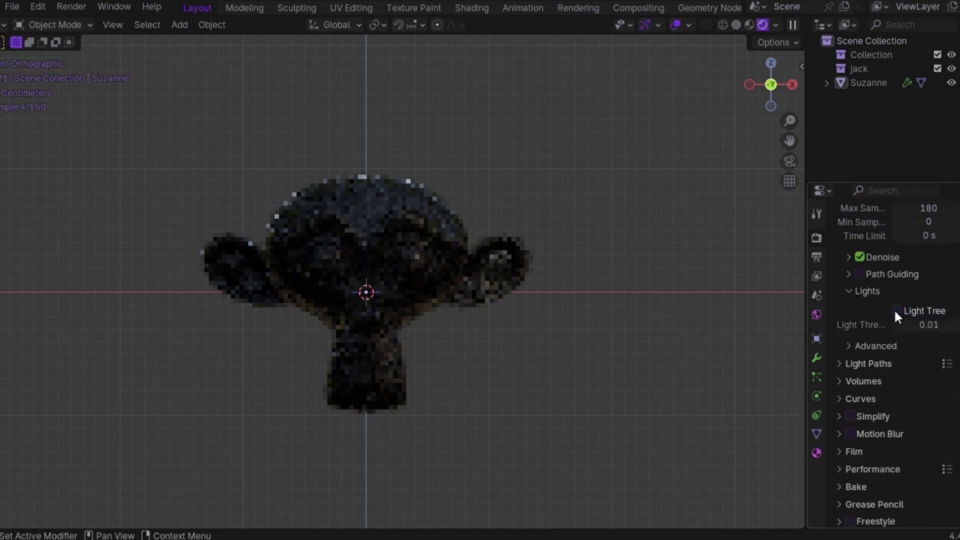
# Step: Set the total, diffuse, glossy, transmission, volume and transparent max light bounces all to 8
pyautogui.scroll(-1, 853, 320)
pyautogui.click(842, 347)
pyautogui.scroll(-2, 889, 325)
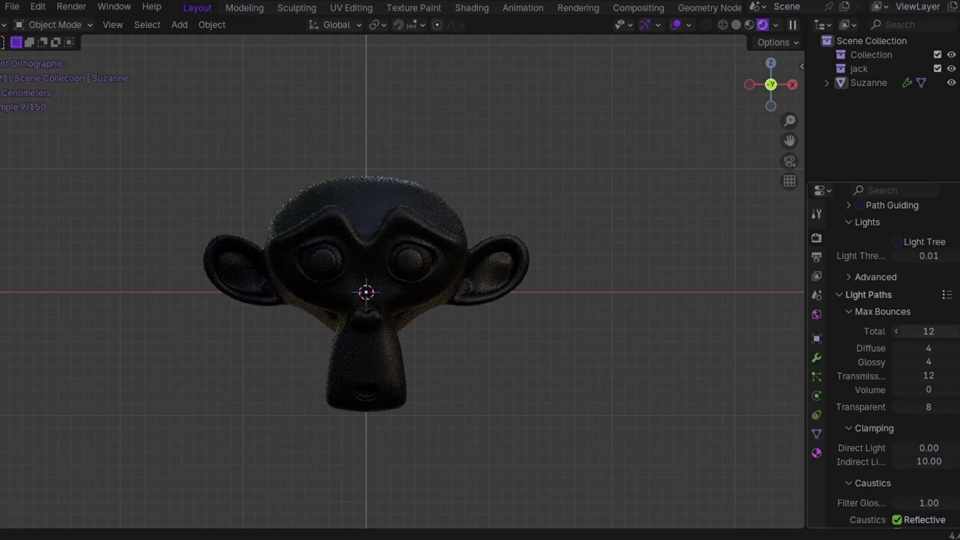
pyautogui.moveTo(935, 333); pyautogui.dragTo(936, 407)
pyautogui.write('8')
pyautogui.press('Return')
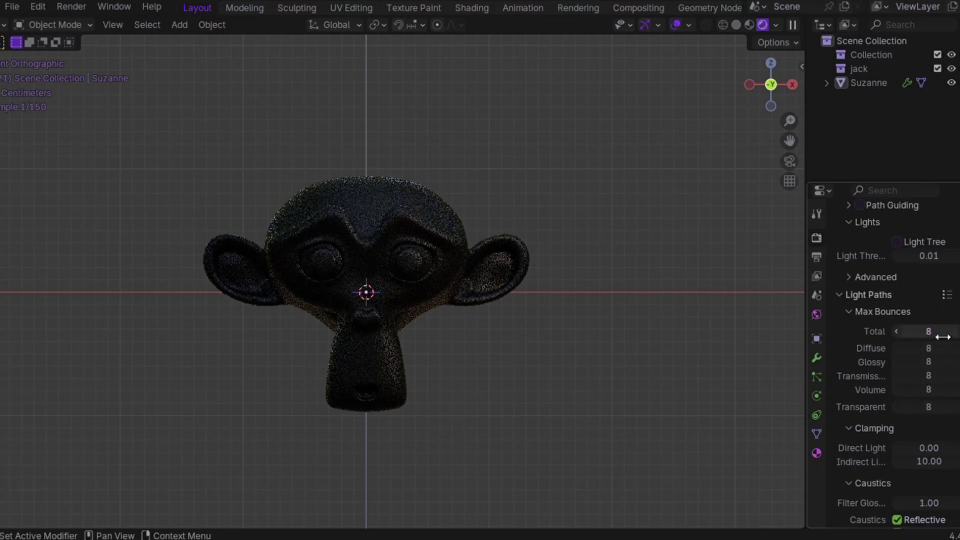
# Step: Set the maximum volume bounces to 0
pyautogui.doubleClick(927, 392)
pyautogui.write('0')
pyautogui.press('Return')
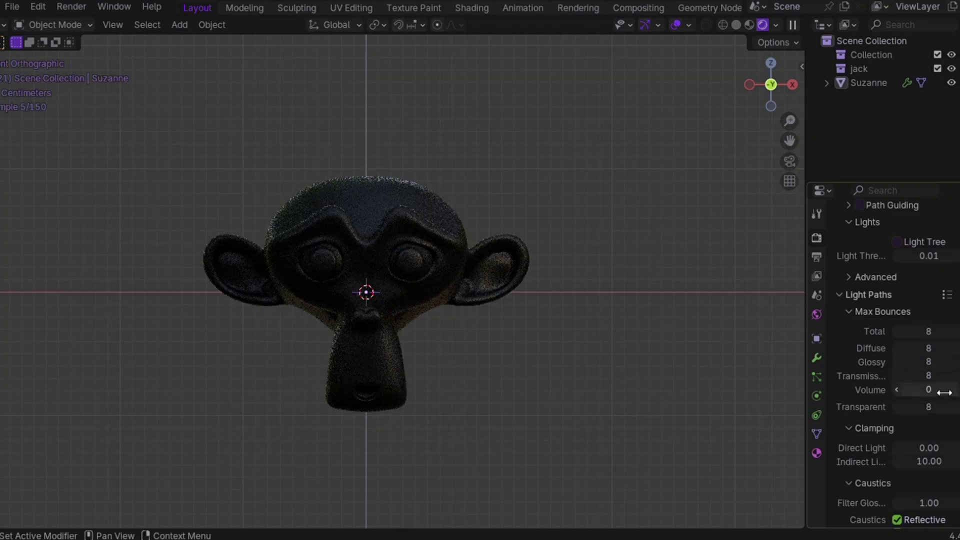
# Step: Set the indirect light clamping value to 5
pyautogui.scroll(-5, 845, 412)
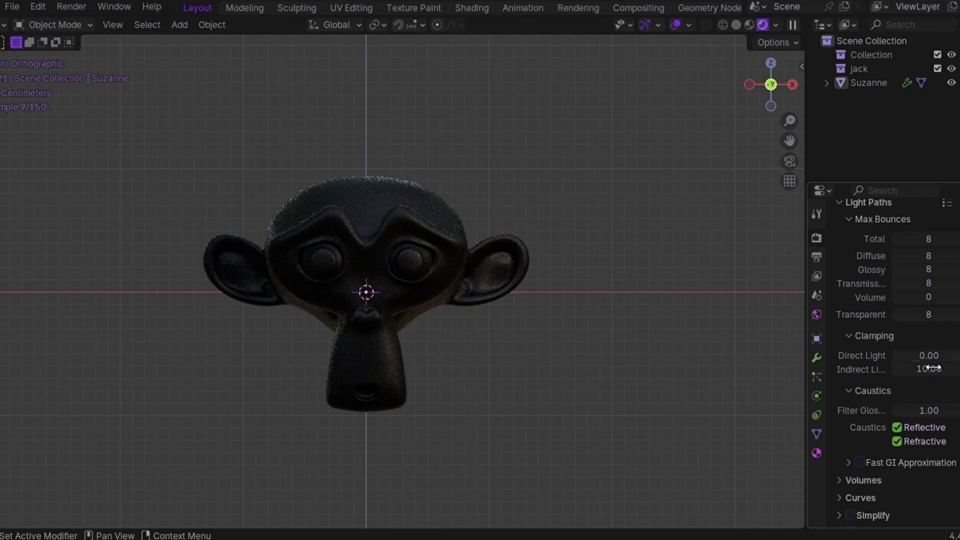
pyautogui.doubleClick(925, 370)
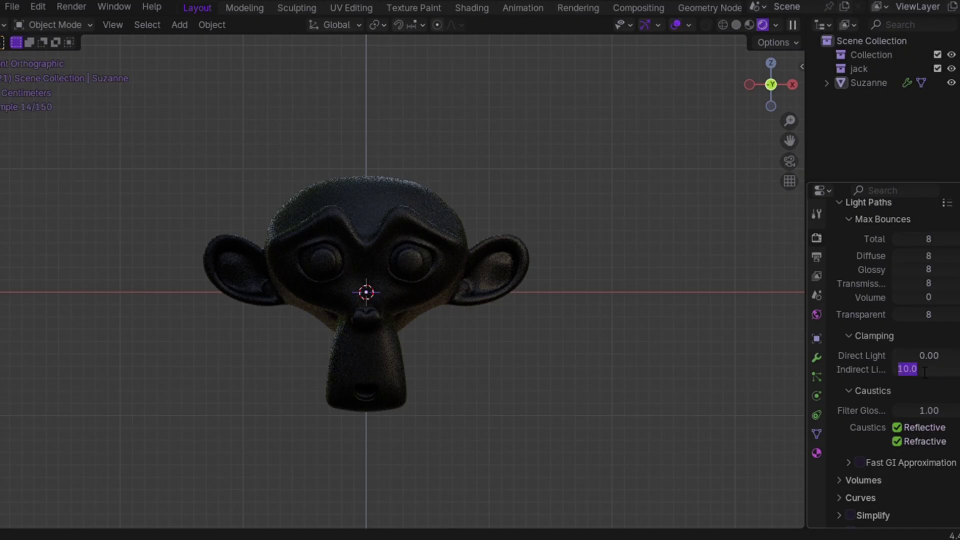
pyautogui.write('5')
pyautogui.press('Return')
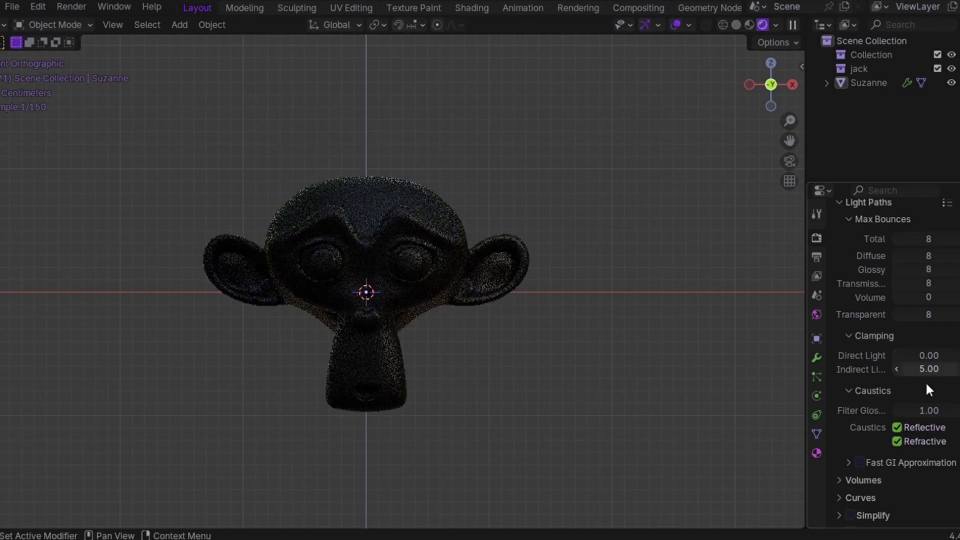
# Step: Enable Persistent Data in the Final Render performance settings
pyautogui.click(849, 446)
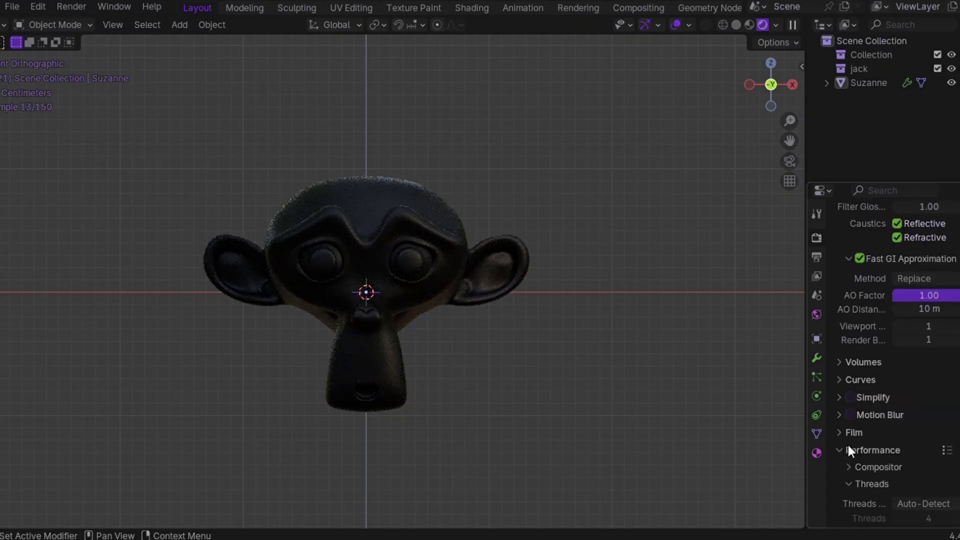
pyautogui.scroll(-5, 849, 445)
pyautogui.scroll(-4, 855, 430)
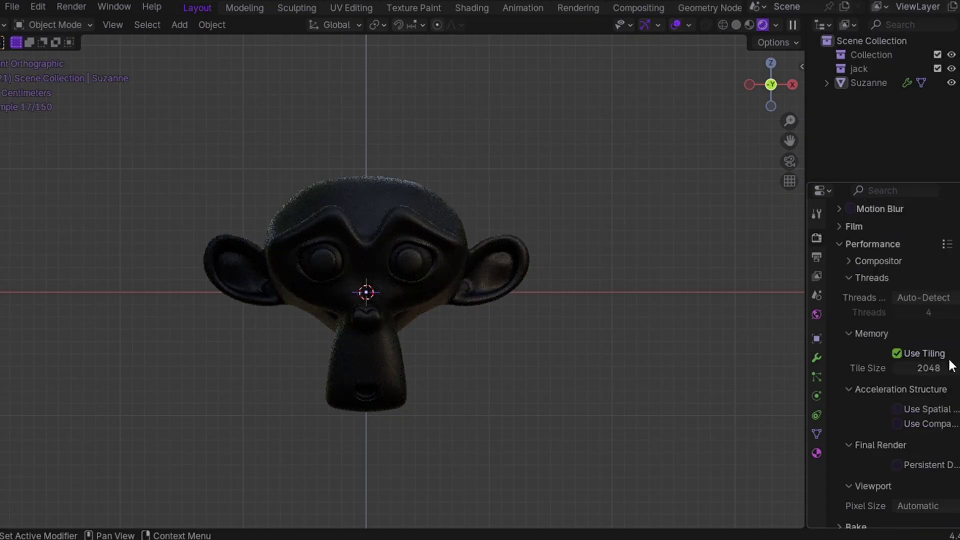
pyautogui.scroll(-2, 871, 387)
pyautogui.scroll(-2, 891, 400)
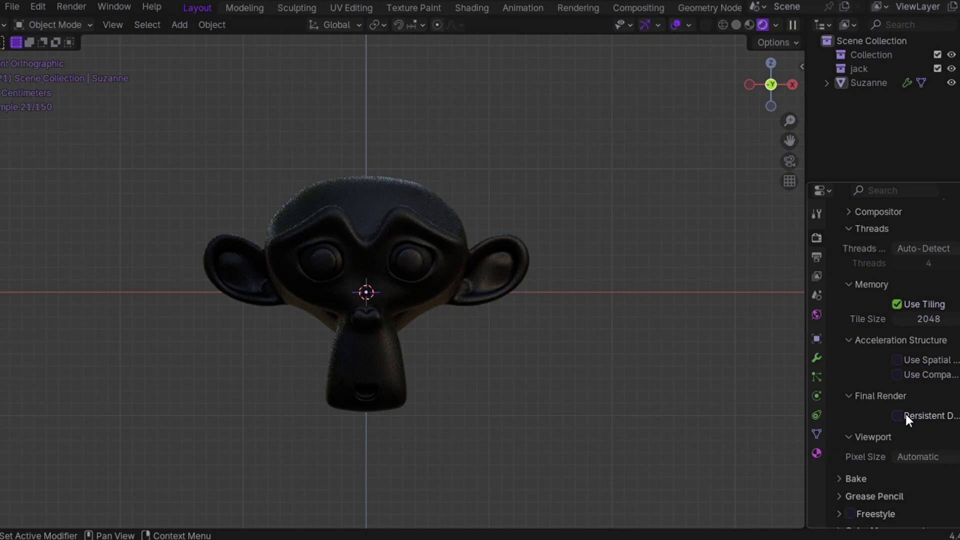
pyautogui.click(899, 416)
pyautogui.scroll(-1, 917, 410)
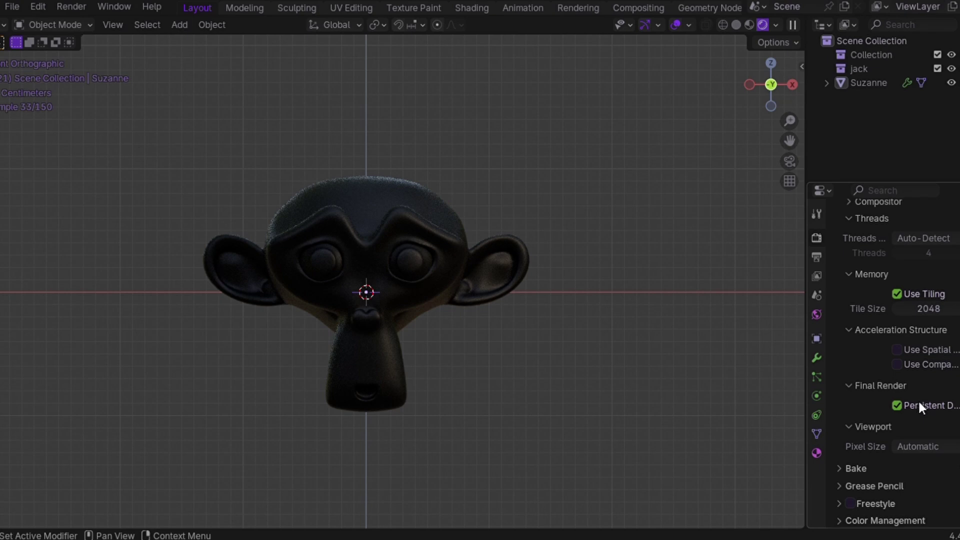
# Step: Enable Fast GI Approximation for the light paths and expand its settings
pyautogui.scroll(5, 919, 406)
pyautogui.scroll(10, 858, 365)
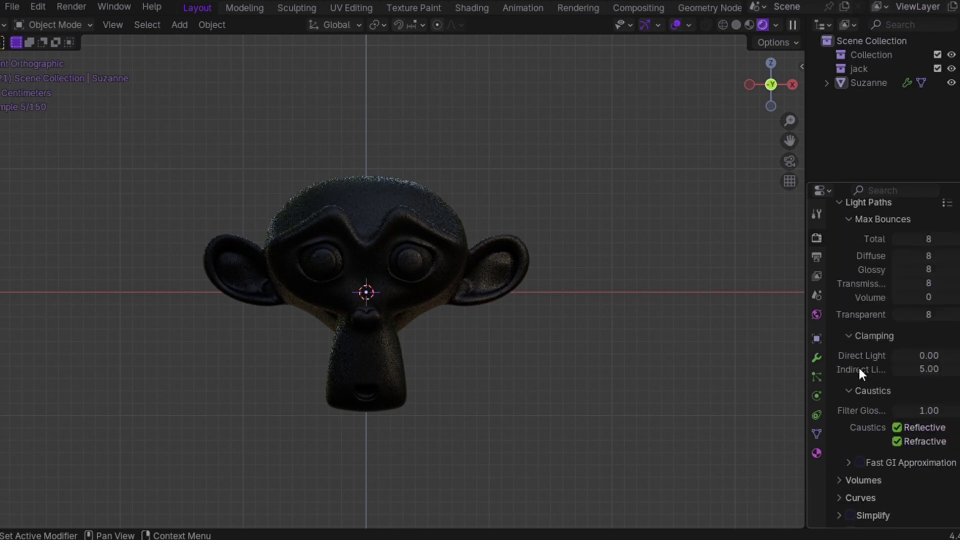
pyautogui.scroll(-3, 867, 360)
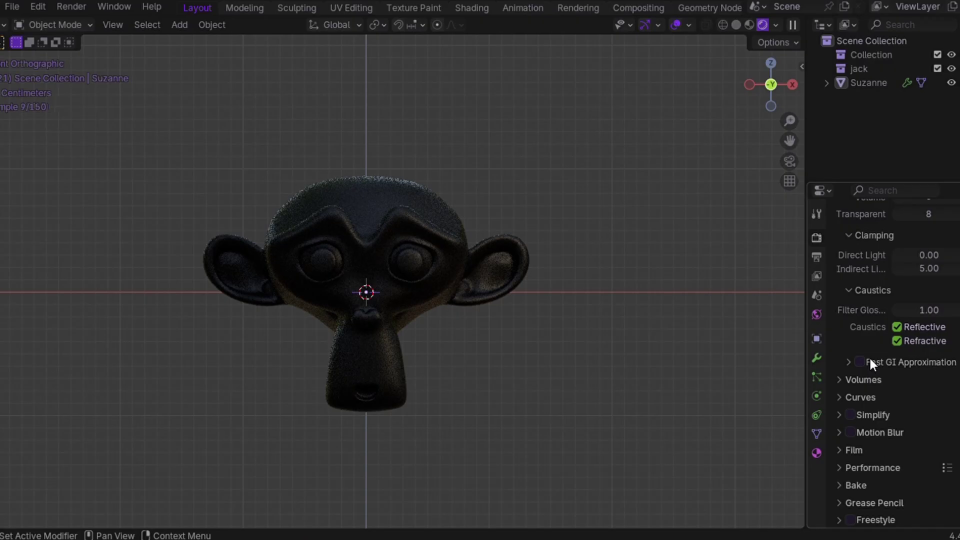
pyautogui.click(861, 360)
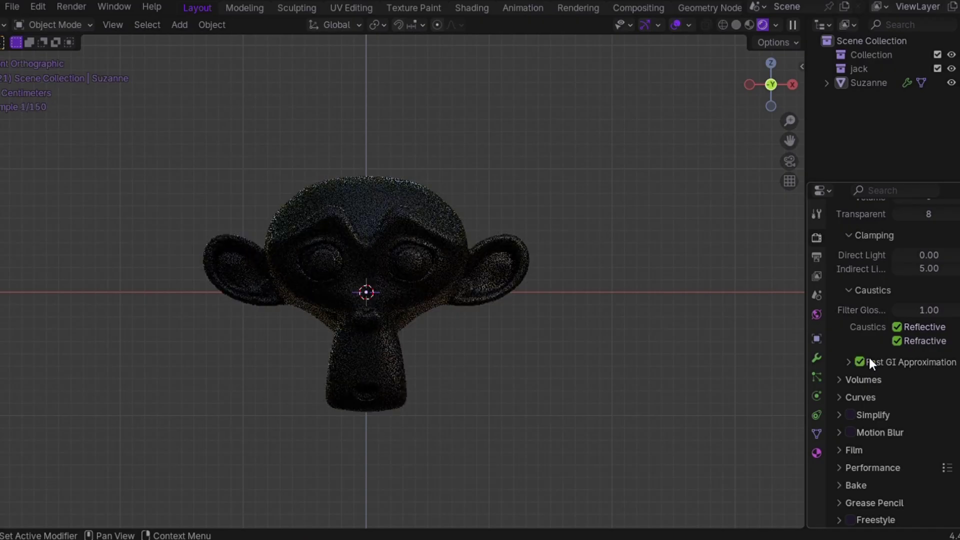
pyautogui.click(848, 362)
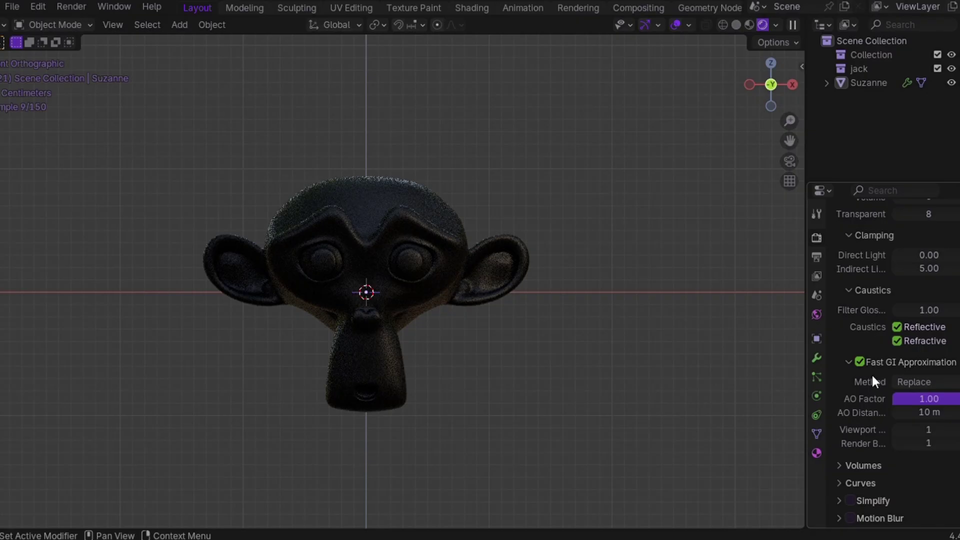
# Step: Enable Simplify in the render settings and expand its viewport and render options
pyautogui.scroll(-5, 860, 411)
pyautogui.click(849, 449)
pyautogui.scroll(-8, 880, 425)
pyautogui.scroll(6, 840, 365)
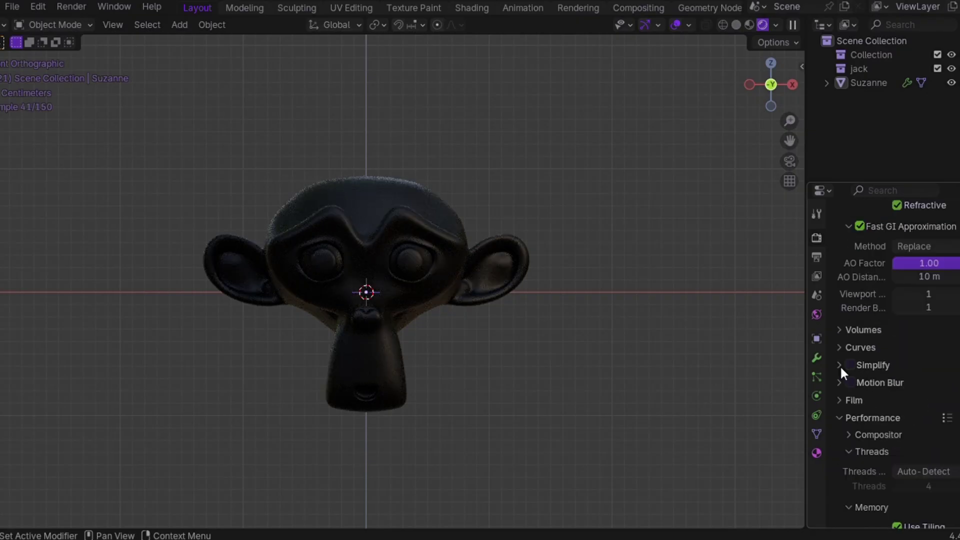
pyautogui.click(840, 365)
pyautogui.click(851, 365)
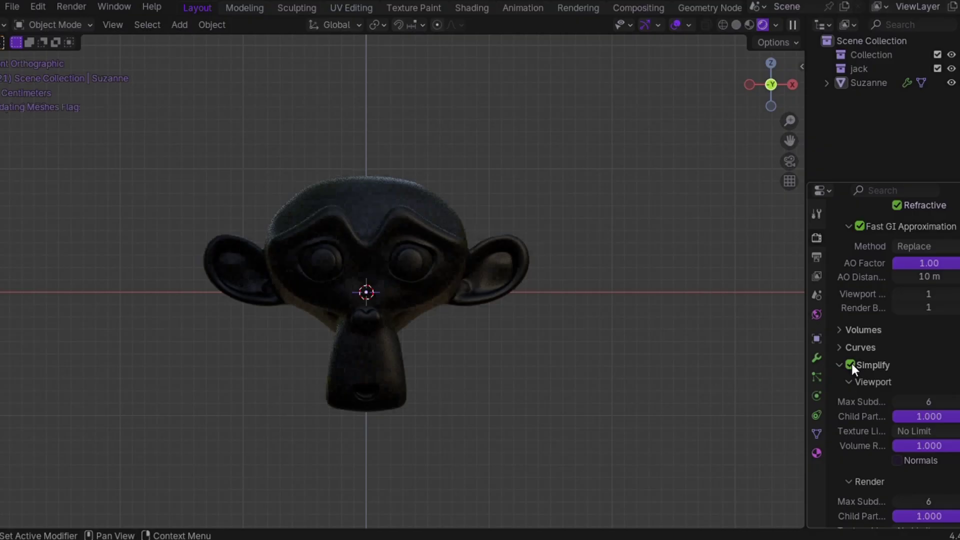
pyautogui.scroll(-1, 924, 299)
pyautogui.scroll(-3, 924, 301)
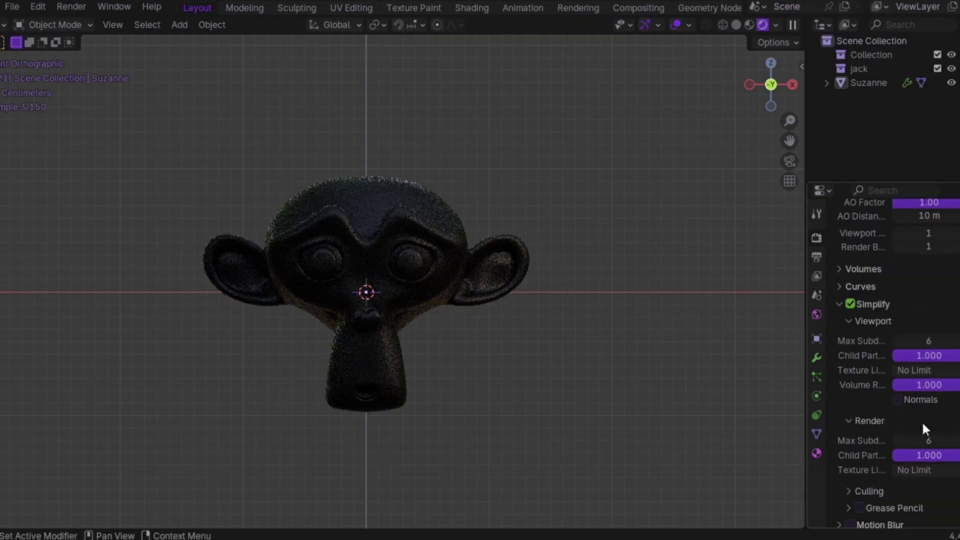
# Step: Set the Simplify maximum subdivision to 3 for both the viewport and the render
pyautogui.click(931, 341)
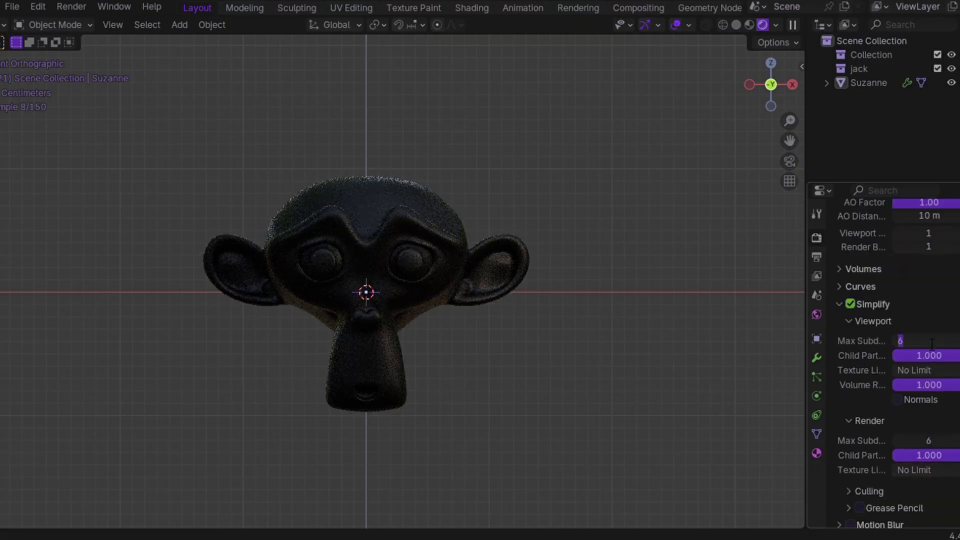
pyautogui.write('3')
pyautogui.press('Return')
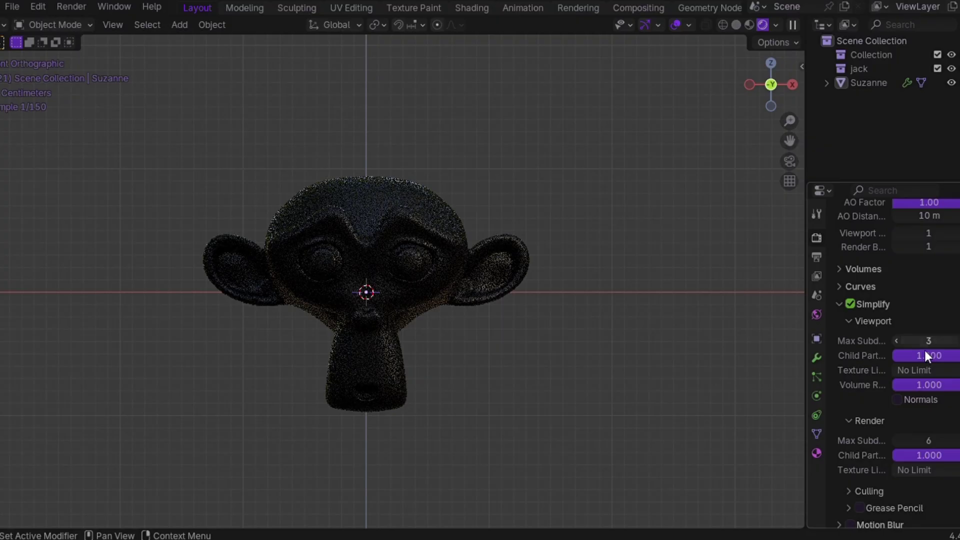
pyautogui.click(934, 440)
pyautogui.write('3')
pyautogui.press('Return')
pyautogui.scroll(-2, 871, 485)
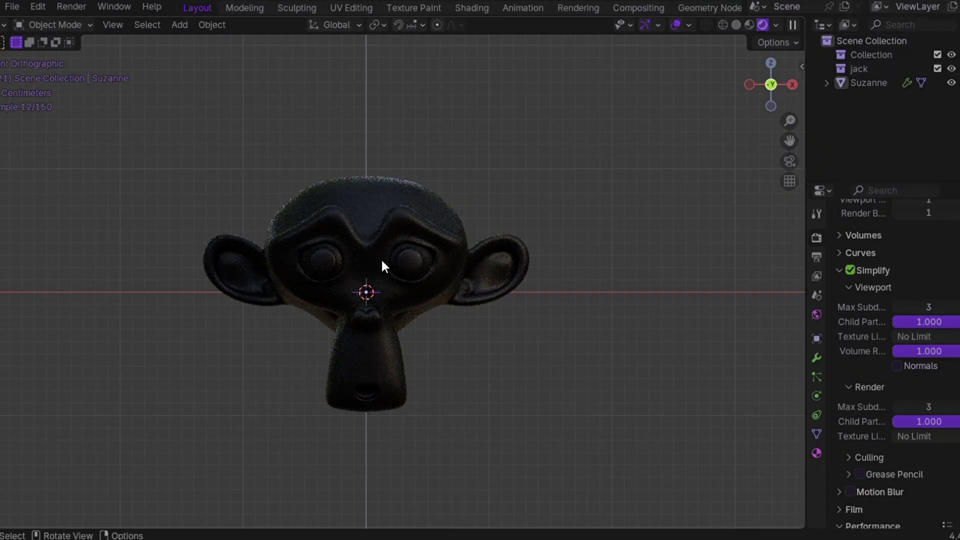
pyautogui.moveTo(382, 260)
pyautogui.mouseDown(button='middle')
pyautogui.moveTo(425, 259)
pyautogui.moveTo(345, 259)
pyautogui.moveTo(372, 260)
pyautogui.mouseUp(button='middle')
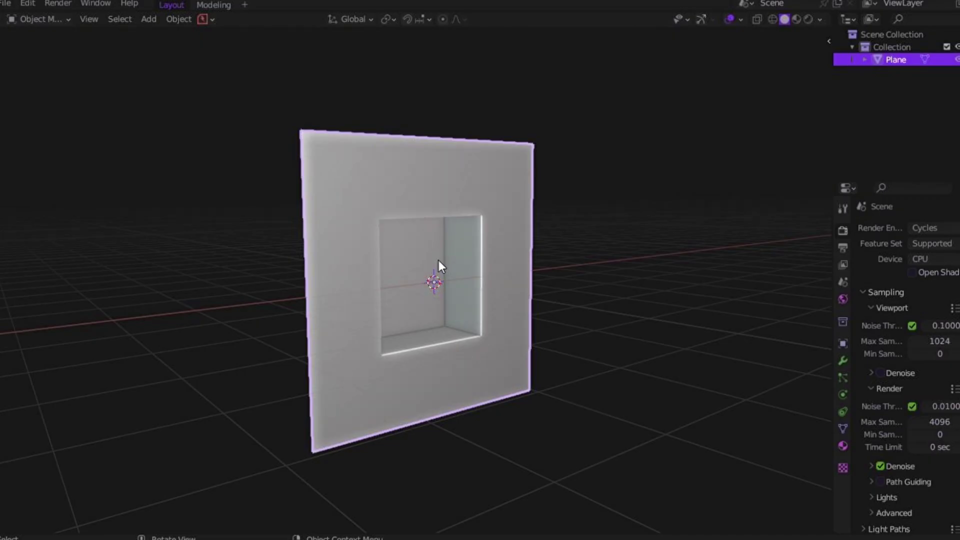
# Step: Enter Edit Mode with edge selection on the plane with the recessed square opening
pyautogui.moveTo(440, 261); pyautogui.dragTo(461, 266, button='middle')
pyautogui.hotkey('ctrl', 'Tab')
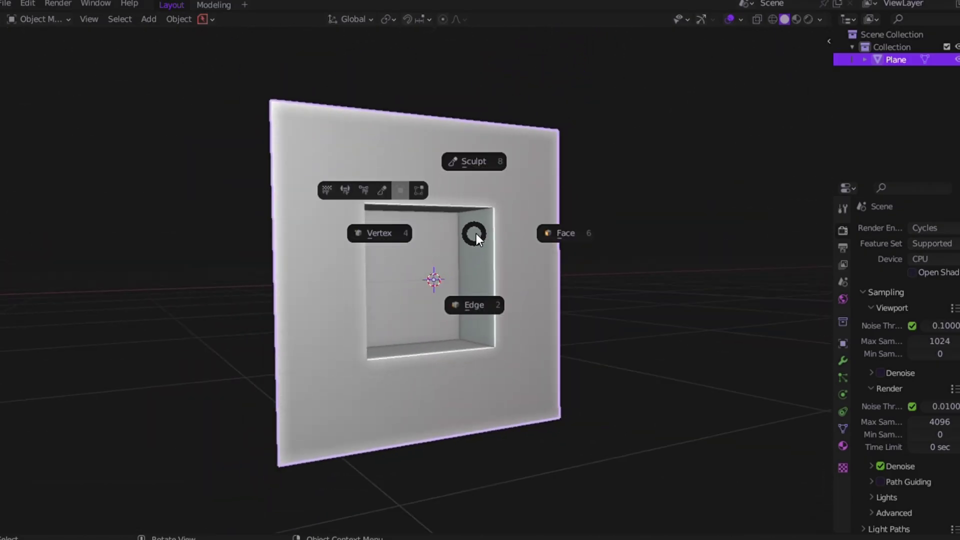
pyautogui.click(470, 303)
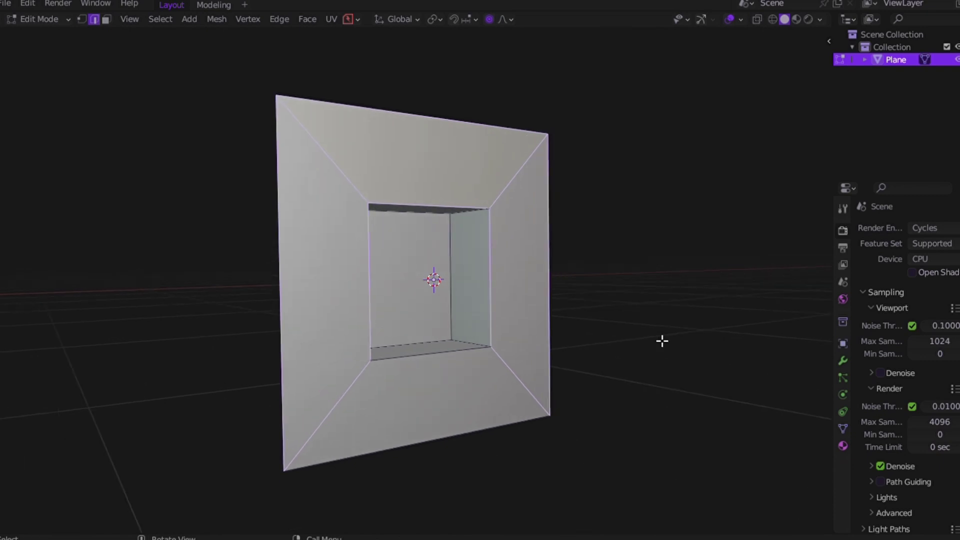
pyautogui.scroll(5, 662, 341)
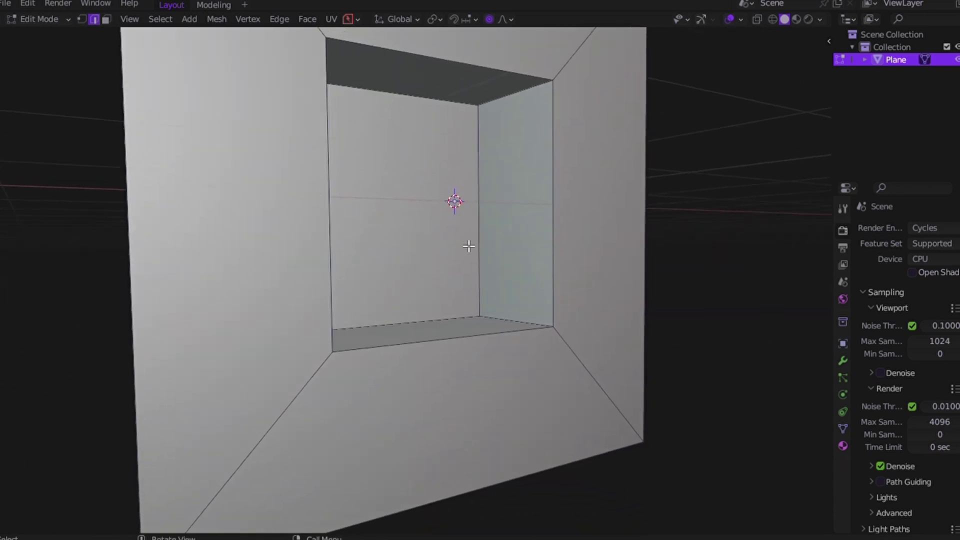
# Step: Try to bevel the lower-right depth edge of the recessed opening with 7 segments, and undo the bevel
pyautogui.click(501, 315)
pyautogui.moveTo(502, 316); pyautogui.dragTo(500, 336, button='middle')
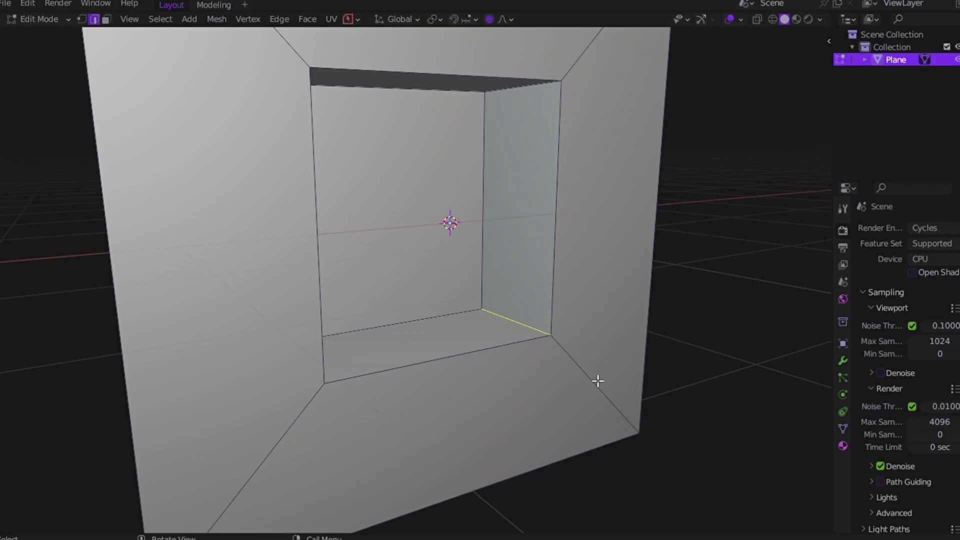
pyautogui.hotkey('ctrl', 'b')
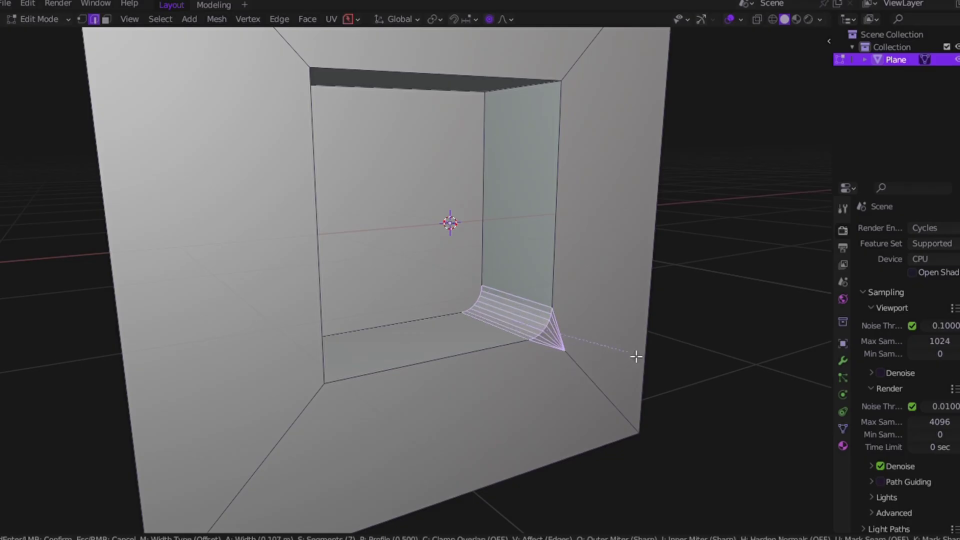
pyautogui.click(661, 349)
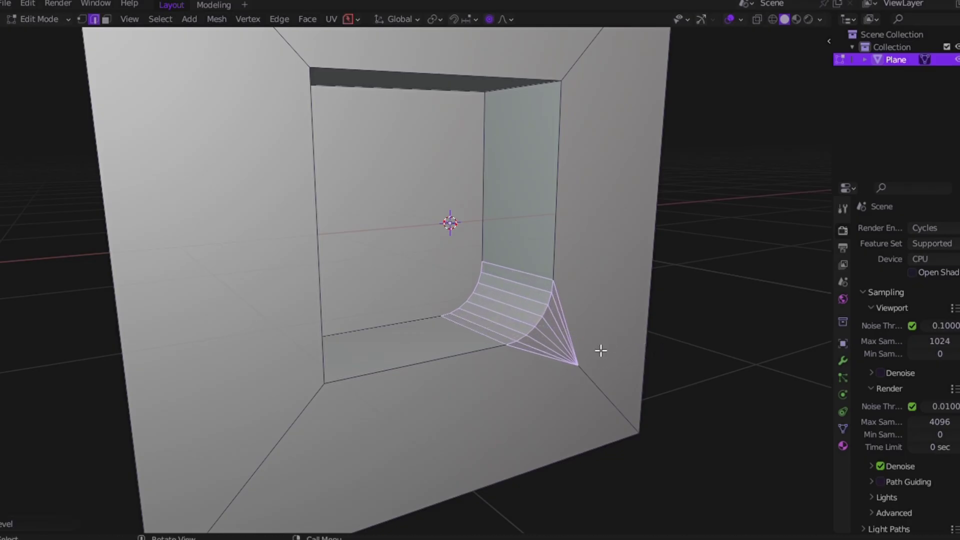
pyautogui.moveTo(601, 350); pyautogui.dragTo(574, 366, button='middle')
pyautogui.click(579, 375)
pyautogui.scroll(4, 578, 368)
pyautogui.scroll(-6, 578, 368)
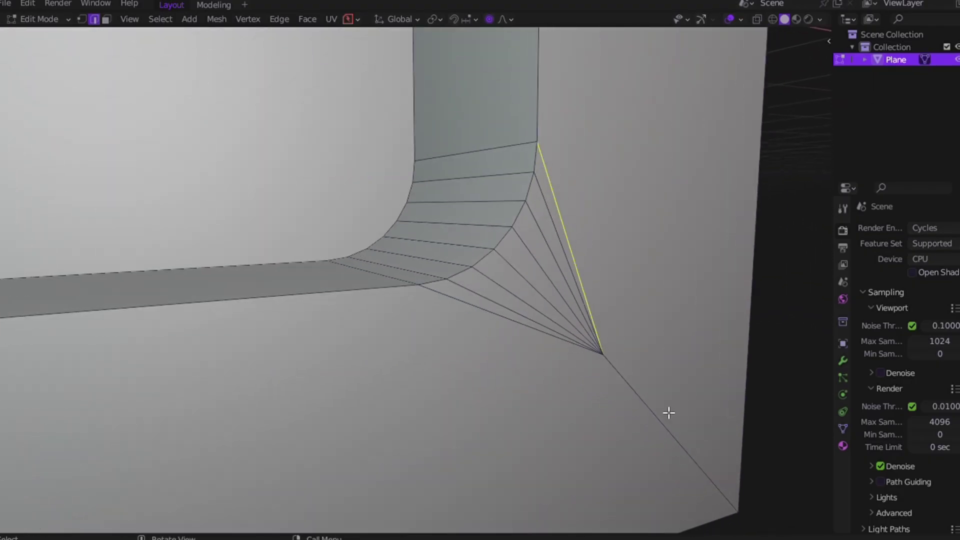
pyautogui.hotkey('ctrl', 'z')
pyautogui.hotkey('ctrl', 'z')
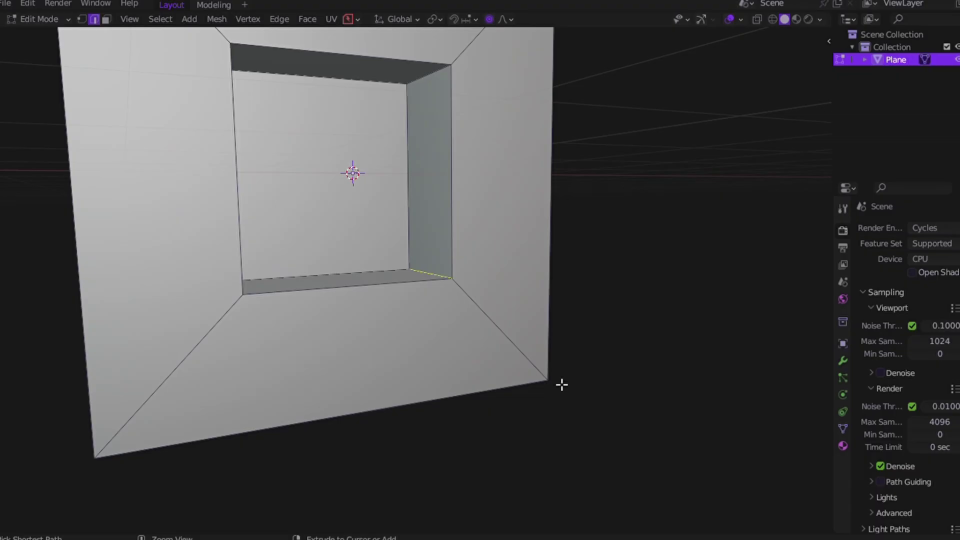
# Step: Try to bevel the opening's lower-right depth edge together with its adjoining outer diagonal edge, and undo the bevel
pyautogui.keyDown('shift'); pyautogui.click(484, 317); pyautogui.keyUp('shift')
pyautogui.moveTo(502, 318); pyautogui.dragTo(502, 318, button='middle')
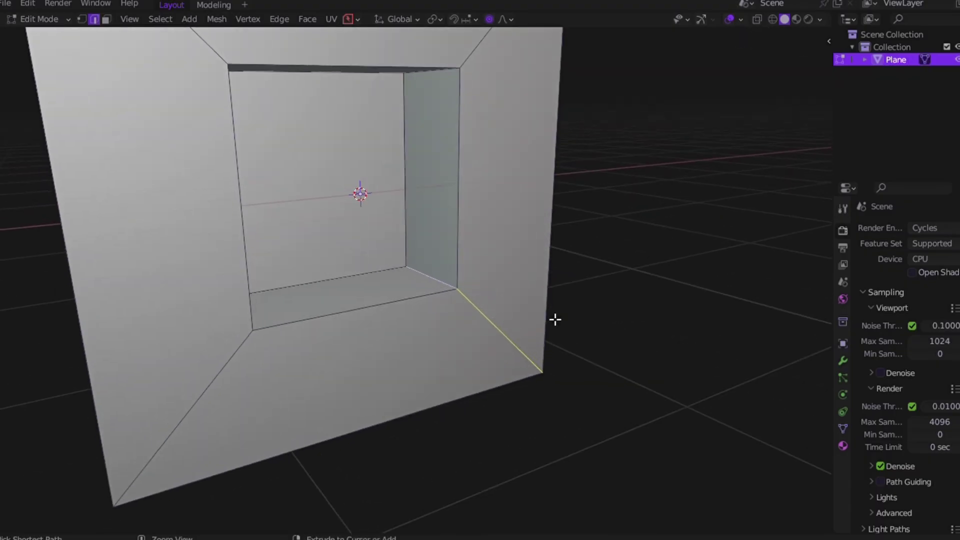
pyautogui.hotkey('ctrl', 'b')
pyautogui.click(606, 308)
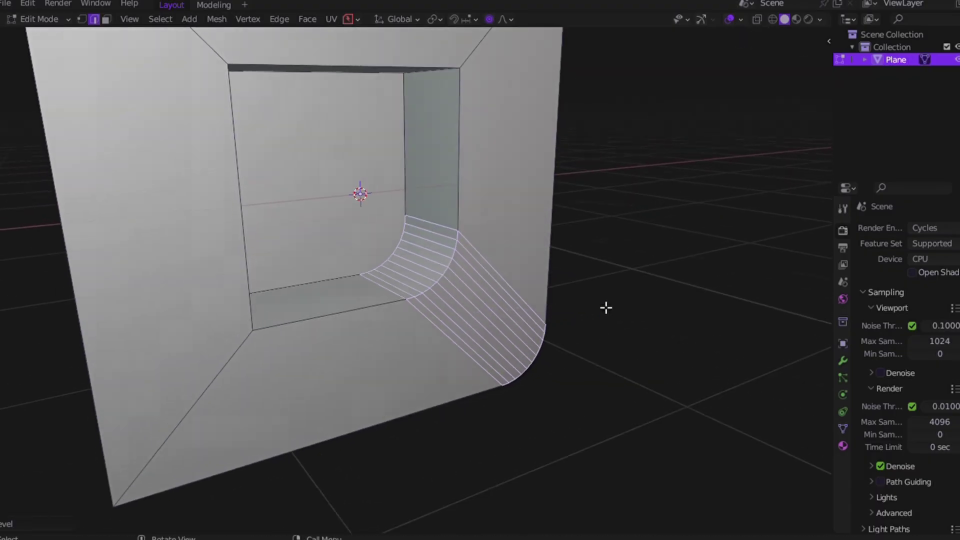
pyautogui.moveTo(606, 308); pyautogui.dragTo(473, 419, button='middle')
pyautogui.moveTo(571, 360); pyautogui.dragTo(489, 327, button='middle')
pyautogui.hotkey('ctrl', 'z')
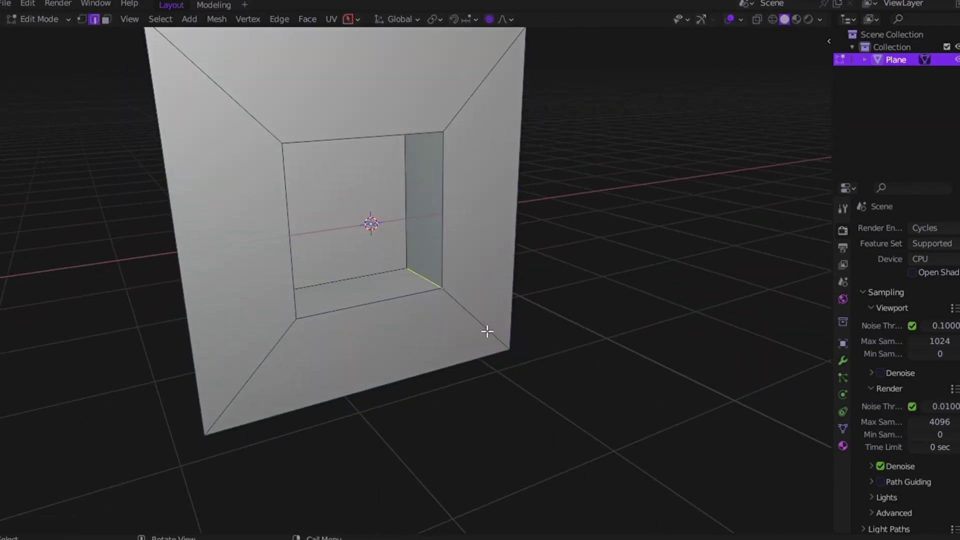
# Step: Inset the four front faces surrounding the opening together to create a frame-shaped loop
pyautogui.click(106, 19)
pyautogui.click(197, 182)
pyautogui.click(333, 97)
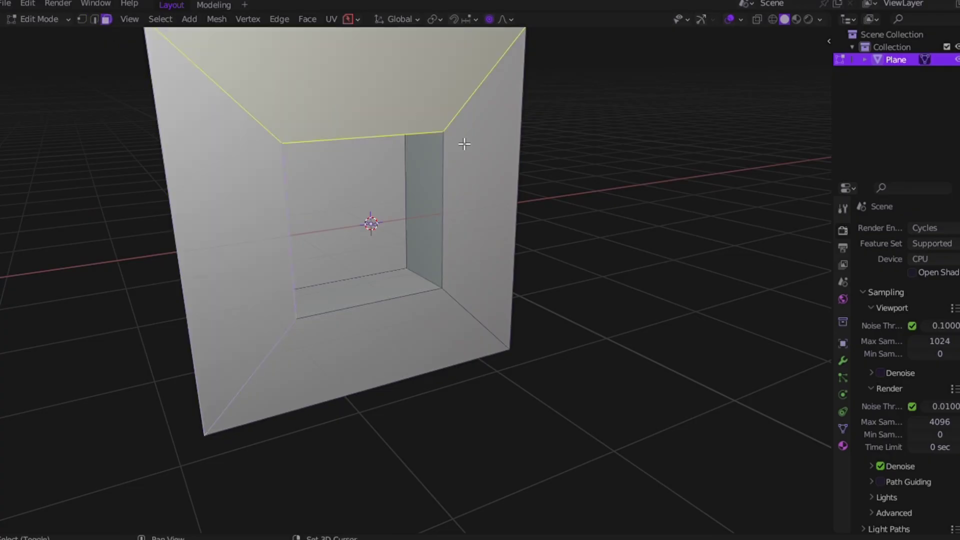
pyautogui.click(465, 144)
pyautogui.click(421, 332)
pyautogui.press('i')
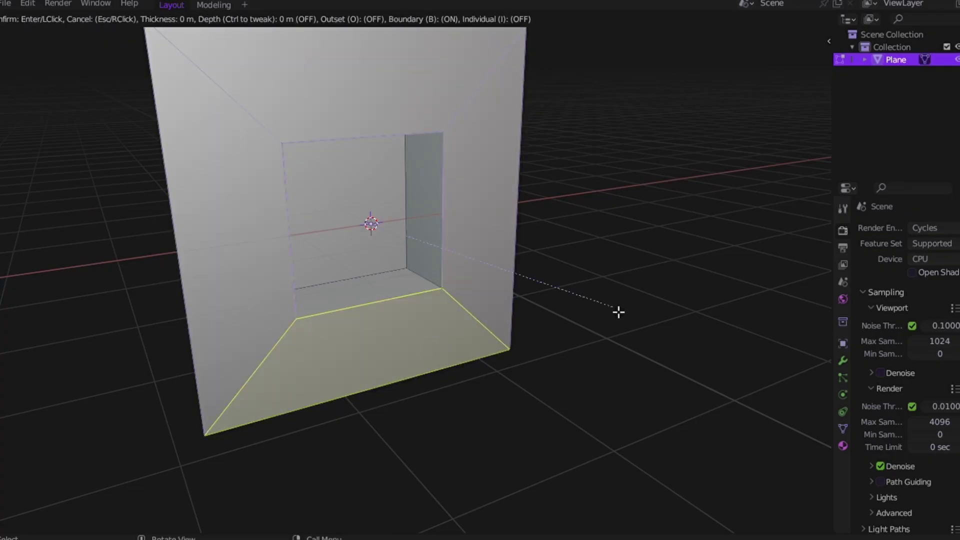
pyautogui.click(587, 313)
# Step: Knife-cut vertically and horizontally from the opening's lower-right corner to the inner loop of the inset
pyautogui.click(94, 16)
pyautogui.scroll(5, 427, 238)
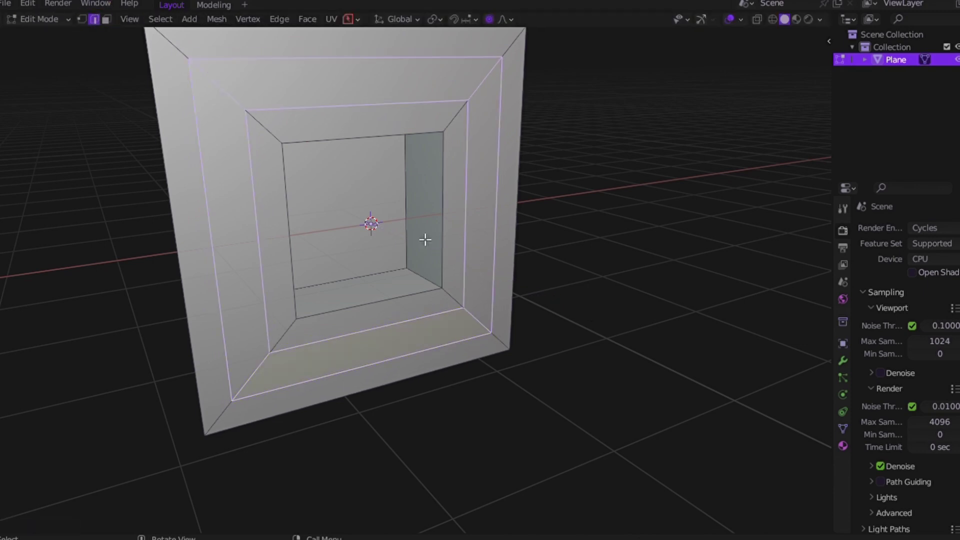
pyautogui.press('k')
pyautogui.press('Return')
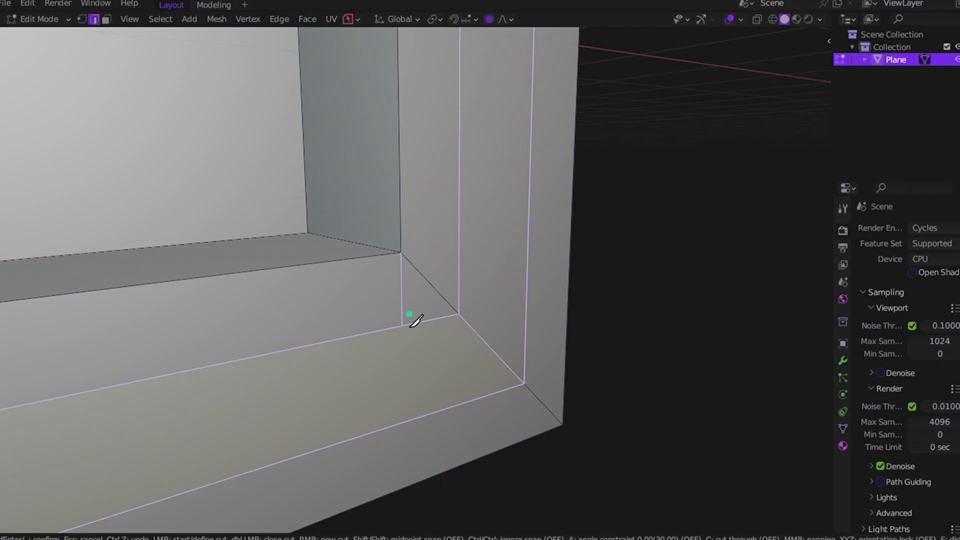
pyautogui.click(459, 242)
pyautogui.press('Return')
# Step: Dissolve the short diagonal edge crossing the small square at the opening's lower-right corner
pyautogui.click(451, 299)
pyautogui.press('x')
pyautogui.click(419, 268)
pyautogui.scroll(-2, 426, 273)
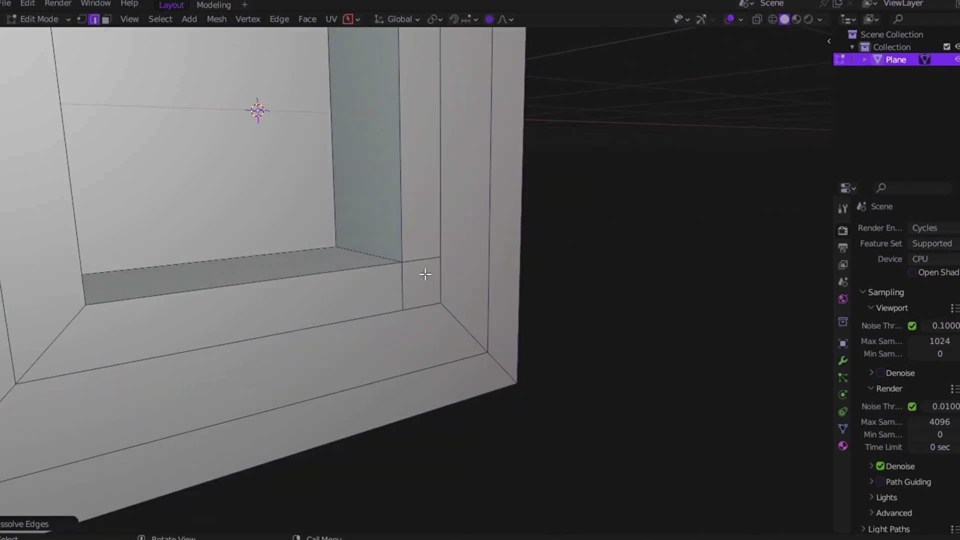
# Step: Bevel the opening's lower-right depth edge by about 0.11 m with 11 segments
pyautogui.moveTo(426, 275); pyautogui.dragTo(423, 265, button='middle')
pyautogui.hotkey('ctrl', 'n')
pyautogui.press('Escape')
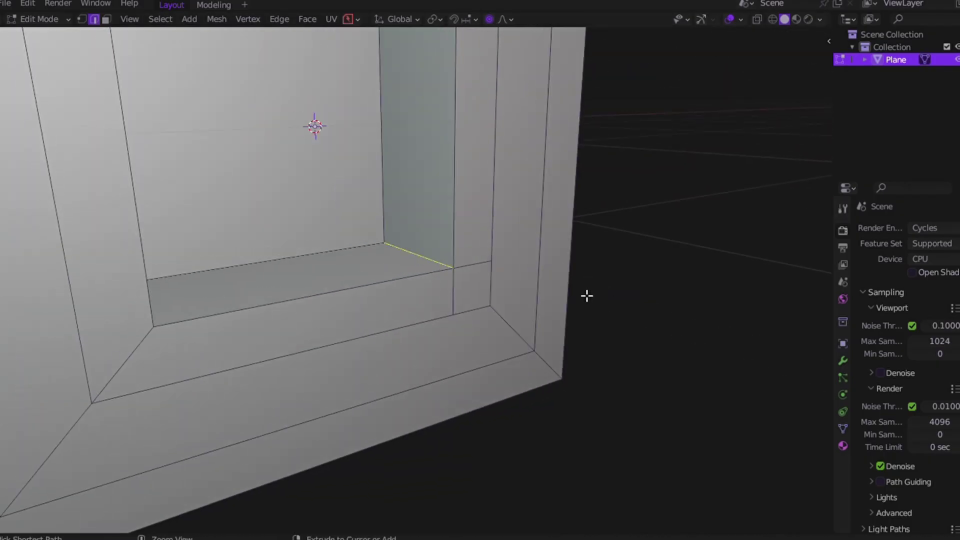
pyautogui.hotkey('ctrl', 'b')
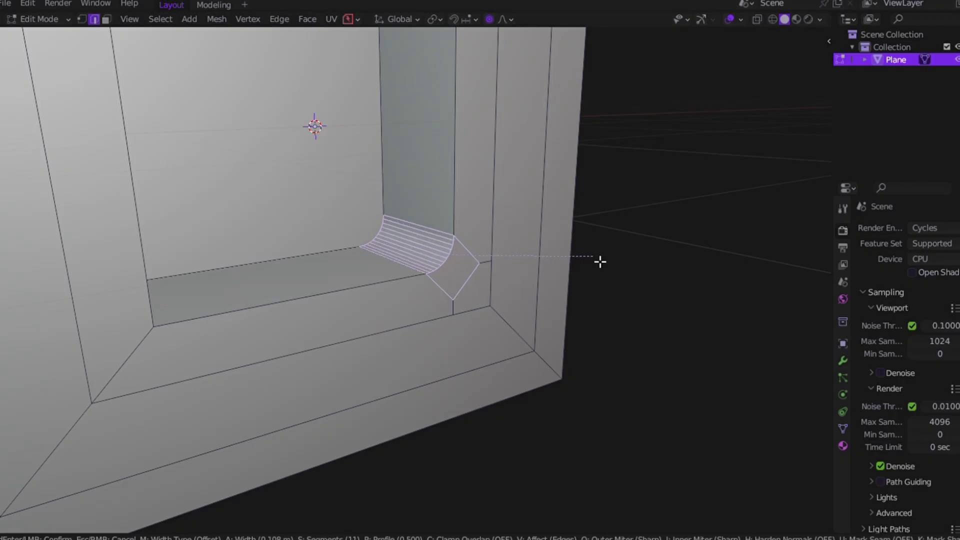
pyautogui.click(602, 262)
# Step: Merge the two front faces beside the opening's lower-right corner and the small corner faces between them into one L-shaped face
pyautogui.click(107, 19)
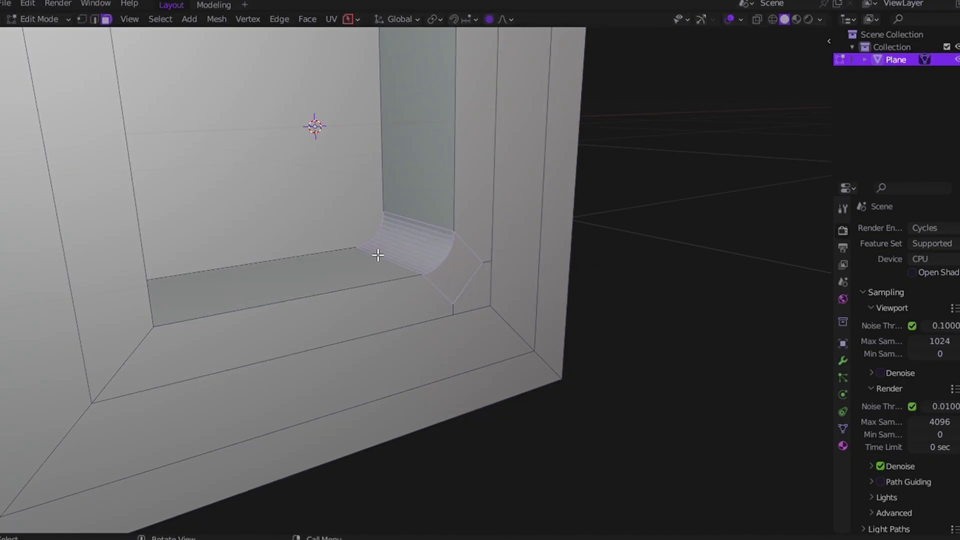
pyautogui.click(416, 313)
pyautogui.keyDown('ctrl'); pyautogui.click(482, 238); pyautogui.keyUp('ctrl')
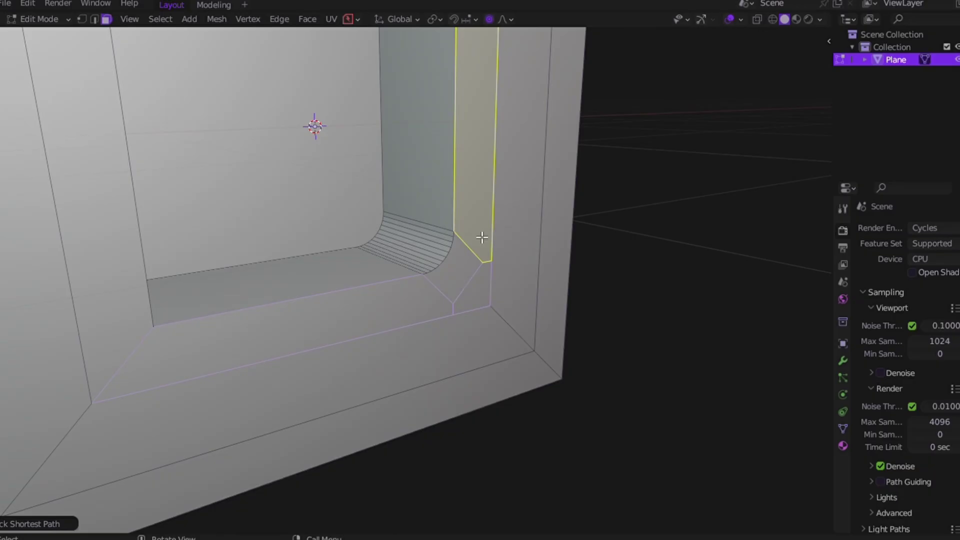
pyautogui.keyDown('shift'); pyautogui.click(462, 283); pyautogui.keyUp('shift')
pyautogui.press('f')
pyautogui.scroll(-2, 523, 282)
pyautogui.moveTo(523, 283); pyautogui.dragTo(548, 289, button='middle')
pyautogui.press('Tab')
pyautogui.press('Escape')
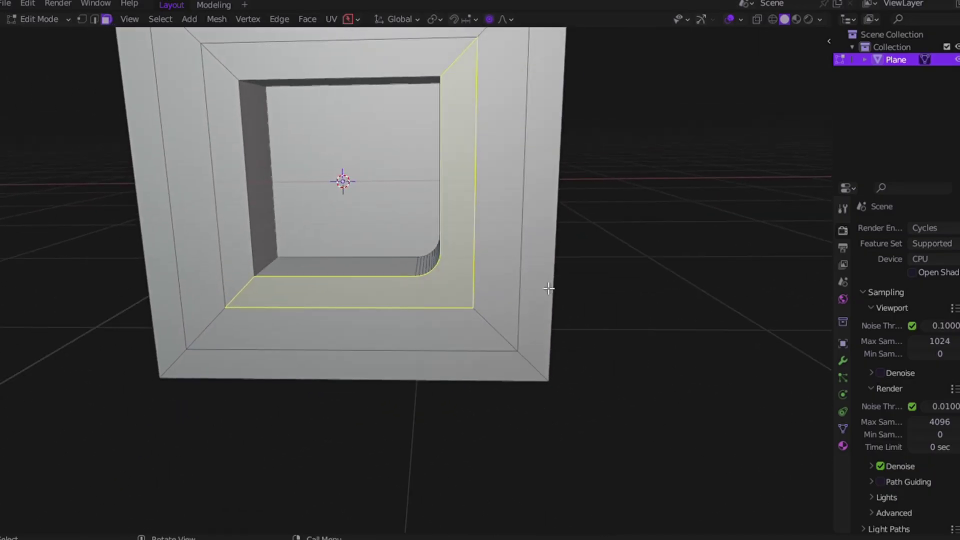
pyautogui.moveTo(593, 314); pyautogui.dragTo(592, 315, button='middle')
pyautogui.moveTo(383, 280); pyautogui.dragTo(384, 281, button='middle')
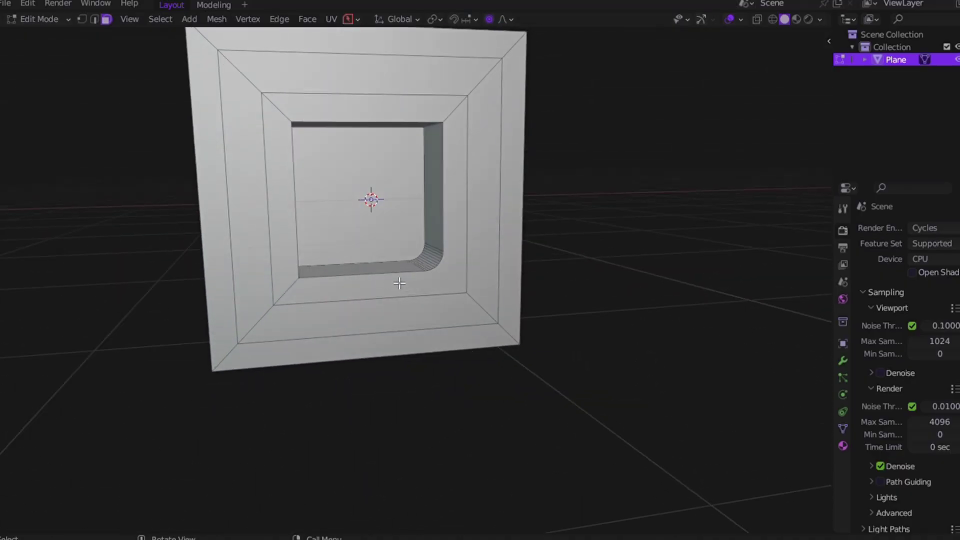
# Step: Mirror the panel horizontally and vertically in Object Mode to repeat the rounded corner at all four corners of the opening
pyautogui.hotkey('ctrl', 'Tab')
pyautogui.click(429, 252)
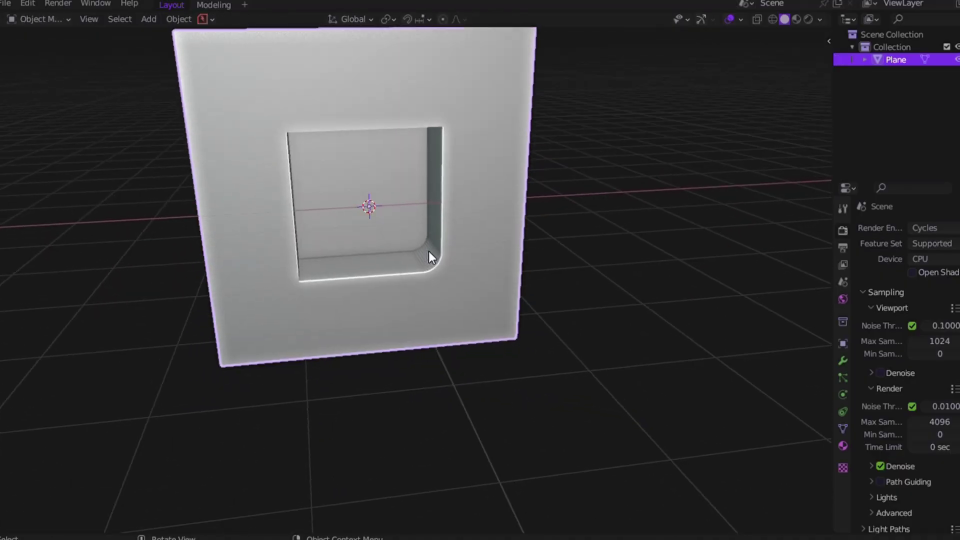
pyautogui.hotkey('alt', 'x')
pyautogui.click(430, 260)
pyautogui.moveTo(437, 211); pyautogui.dragTo(433, 256, button='middle')
pyautogui.rightClick(433, 256)
pyautogui.click(432, 254)
# Step: Compare the base mesh in Edit Mode with the mirrored panel in Object Mode, examining the opening's corners up close
pyautogui.press('Tab')
pyautogui.click(435, 326)
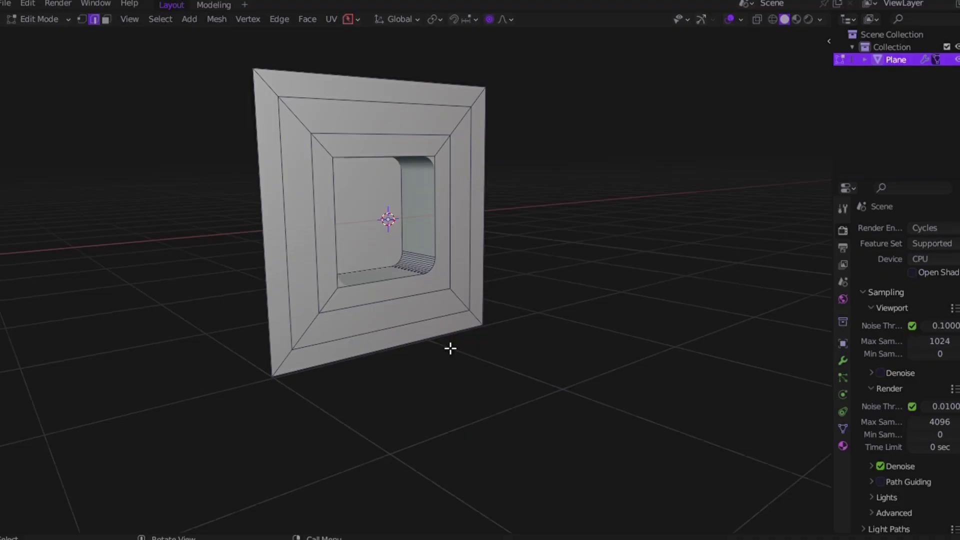
pyautogui.moveTo(450, 349); pyautogui.dragTo(447, 334, button='middle')
pyautogui.press('Tab')
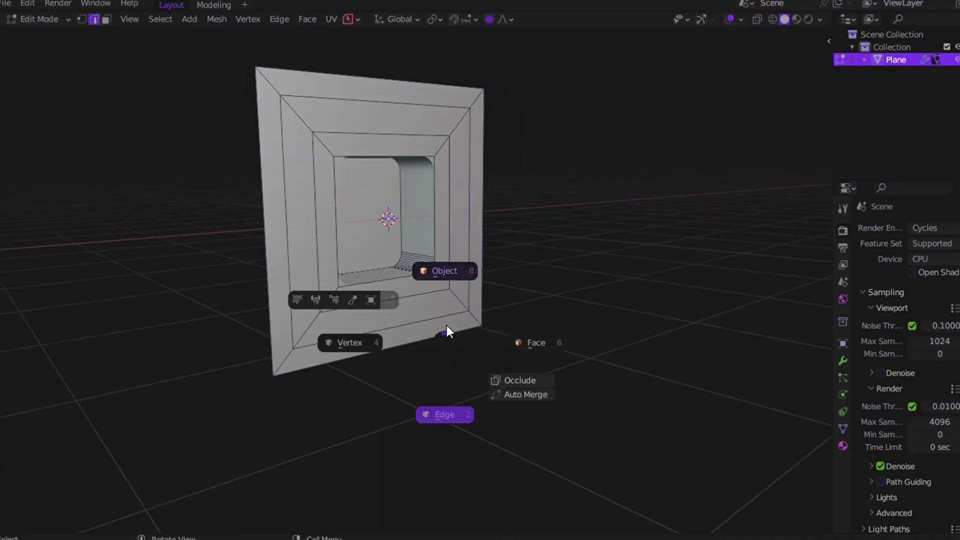
pyautogui.click(450, 281)
pyautogui.scroll(4, 450, 281)
pyautogui.keyDown('shift'); pyautogui.moveTo(451, 281); pyautogui.dragTo(451, 282, button='middle'); pyautogui.keyUp('shift')
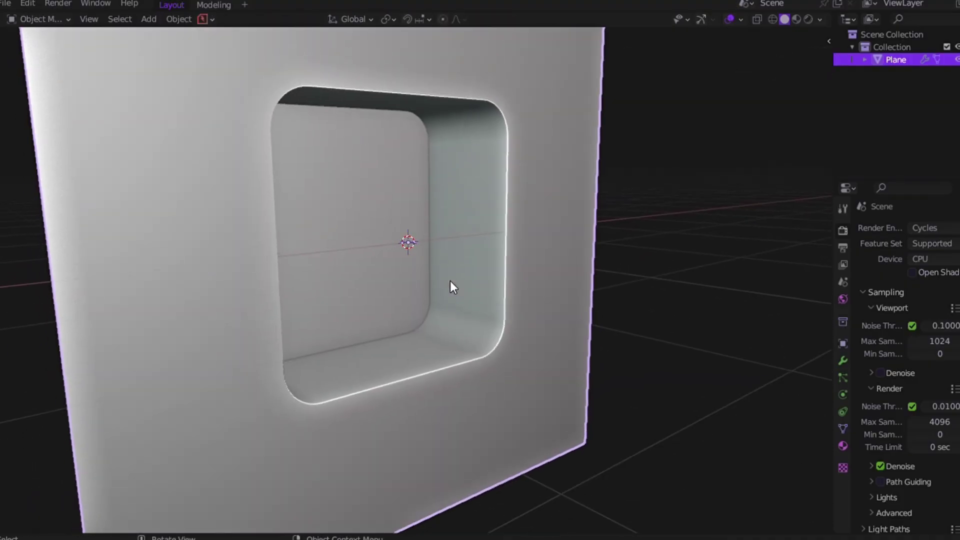
# Step: Bevel the edges along the opening's front rim into a narrow chamfer, and return to Object Mode
pyautogui.press('Tab')
pyautogui.click(540, 295)
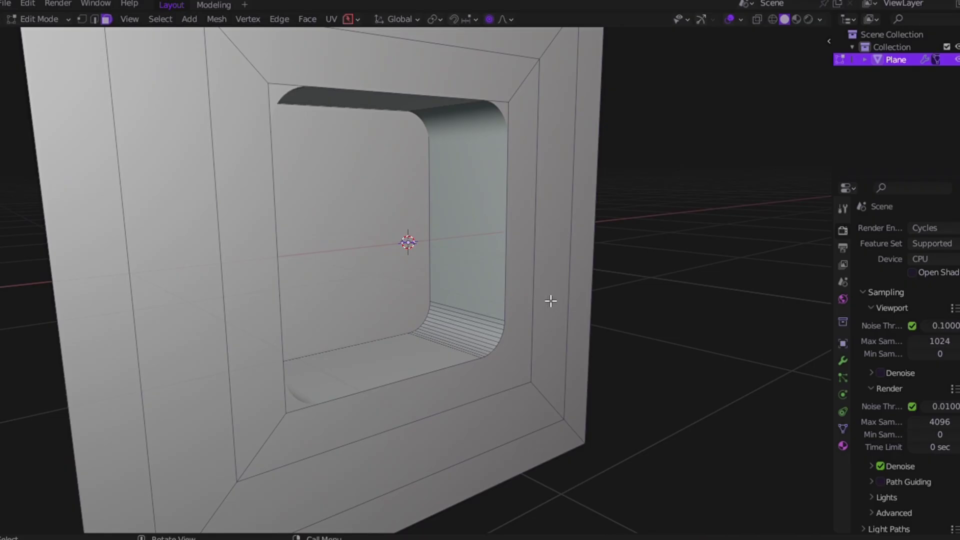
pyautogui.click(95, 19)
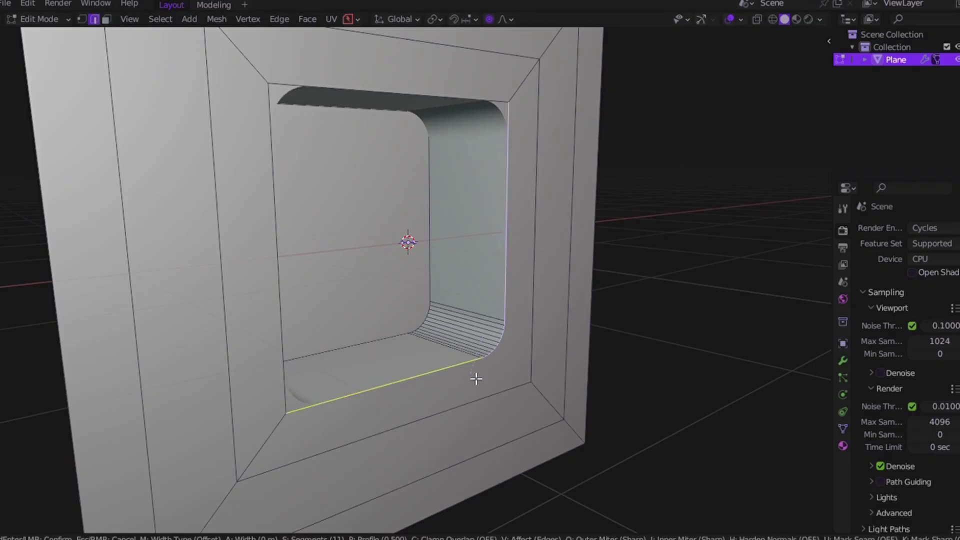
pyautogui.click(494, 398)
pyautogui.scroll(-1, 495, 397)
pyautogui.moveTo(495, 398); pyautogui.dragTo(489, 392, button='middle')
pyautogui.scroll(-1, 489, 392)
pyautogui.press('Tab')
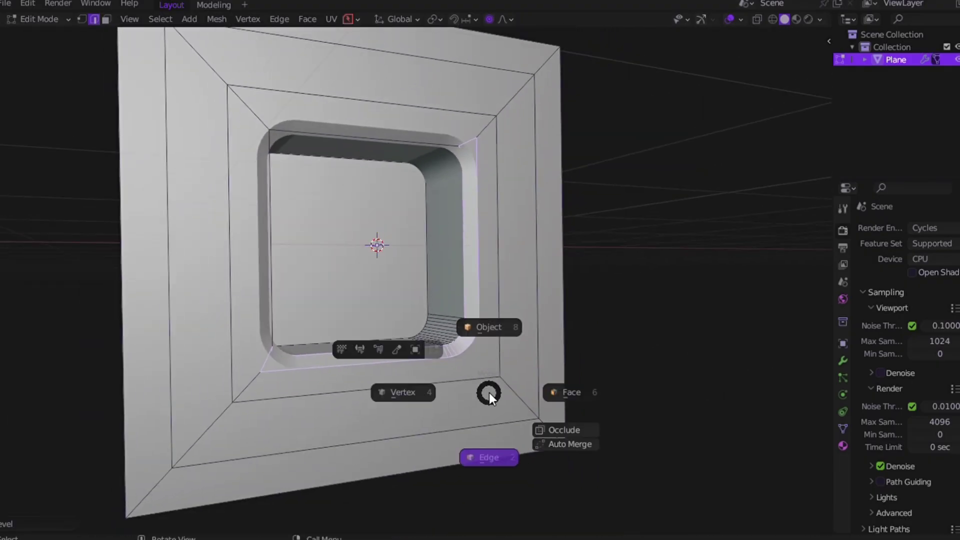
pyautogui.click(491, 334)
pyautogui.moveTo(491, 335); pyautogui.dragTo(491, 334, button='middle')
pyautogui.scroll(-1, 491, 334)
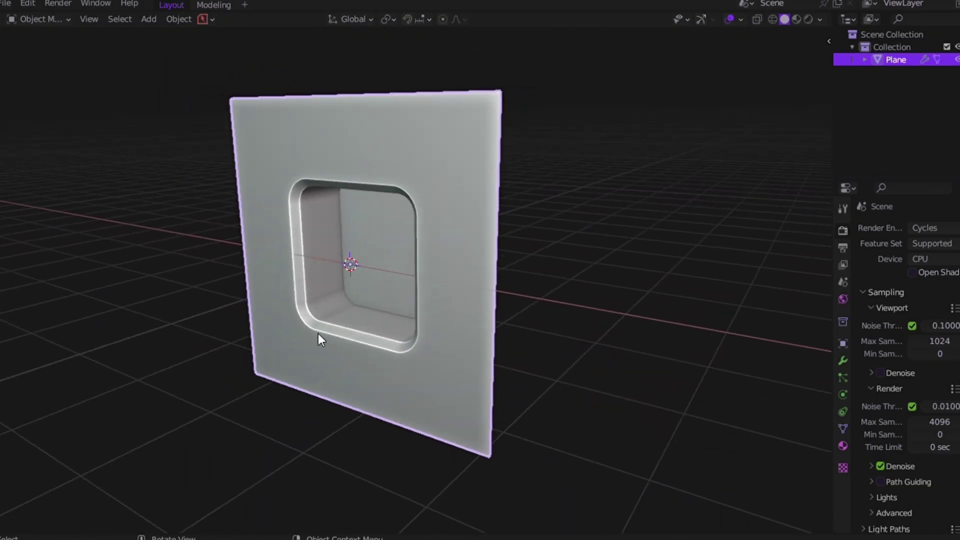
pyautogui.moveTo(318, 335); pyautogui.dragTo(318, 335, button='middle')
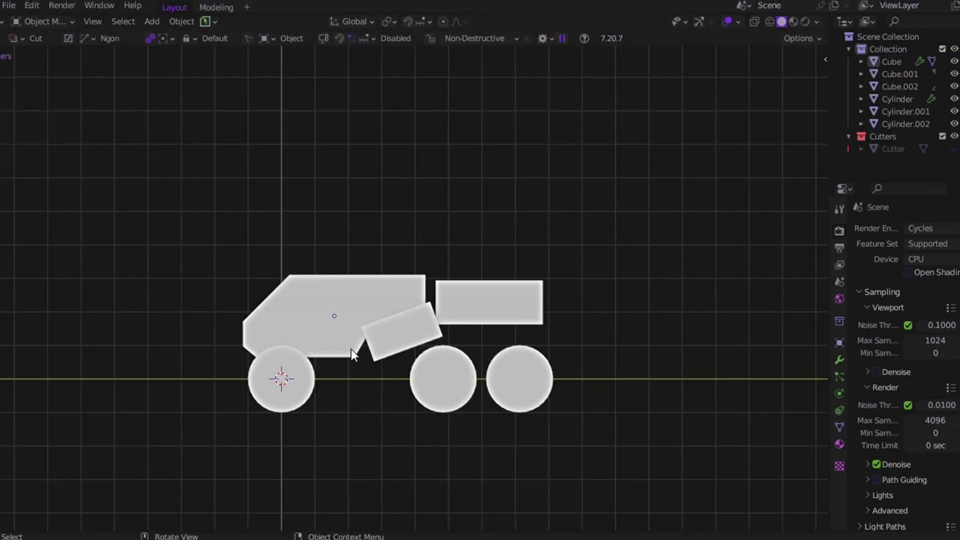
# Step: Add a plane to the vehicle model, rotate it 90° about X, and place it just ahead of the front wheels
pyautogui.press('KP_1')
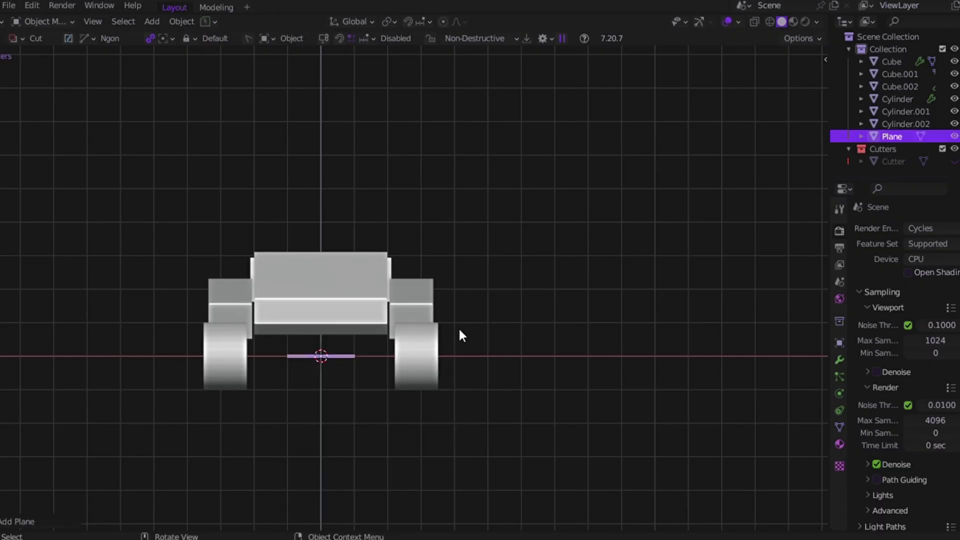
pyautogui.press('r')
pyautogui.press('x')
pyautogui.press('9')
pyautogui.press('0')
pyautogui.press('Return')
pyautogui.moveTo(455, 326); pyautogui.dragTo(317, 353, button='middle')
pyautogui.press('KP_3')
pyautogui.press('g')
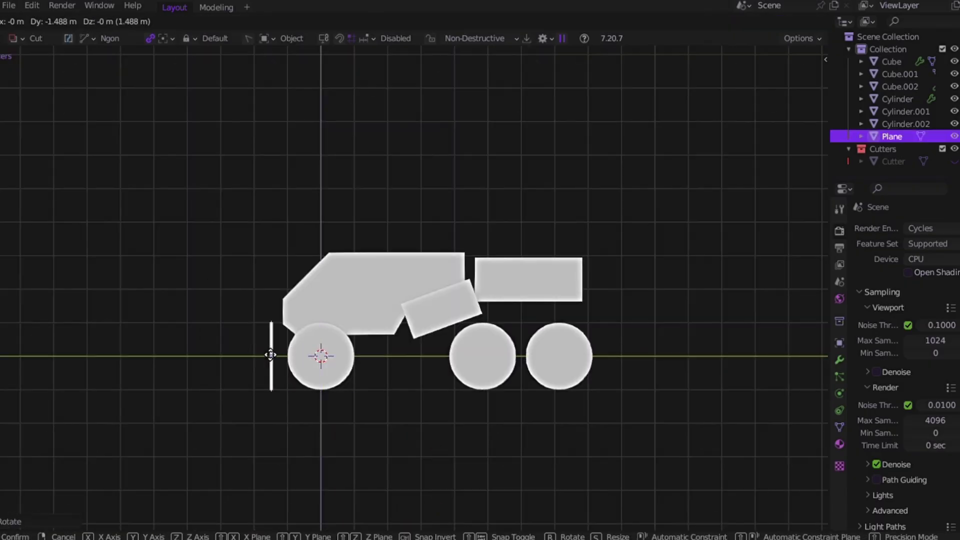
pyautogui.click(270, 354)
# Step: Scale the plane down and move it slightly up and back, closer to the front wheels
pyautogui.keyDown('shift'); pyautogui.moveTo(233, 386); pyautogui.dragTo(320, 369, button='middle'); pyautogui.keyUp('shift')
pyautogui.scroll(4, 373, 369)
pyautogui.press('s')
pyautogui.click(394, 394)
pyautogui.keyDown('shift'); pyautogui.moveTo(403, 397); pyautogui.dragTo(418, 391, button='middle'); pyautogui.keyUp('shift')
pyautogui.press('g')
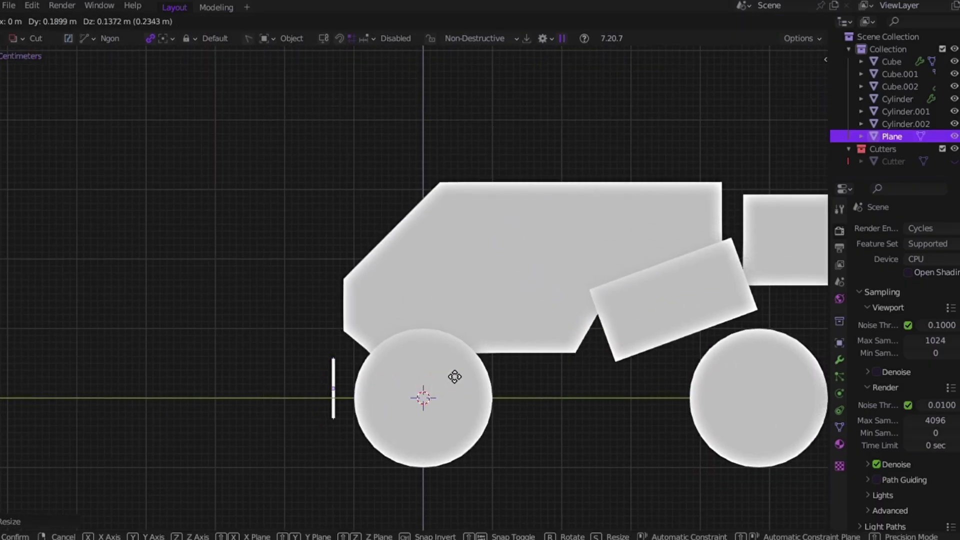
pyautogui.click(456, 376)
# Step: Widen the plane in Edit Mode by moving one of its vertical side edges outward along X
pyautogui.moveTo(449, 356); pyautogui.dragTo(527, 403, button='middle')
pyautogui.press('KP_1')
pyautogui.press('Tab')
pyautogui.click(368, 398)
pyautogui.press('g')
pyautogui.press('x')
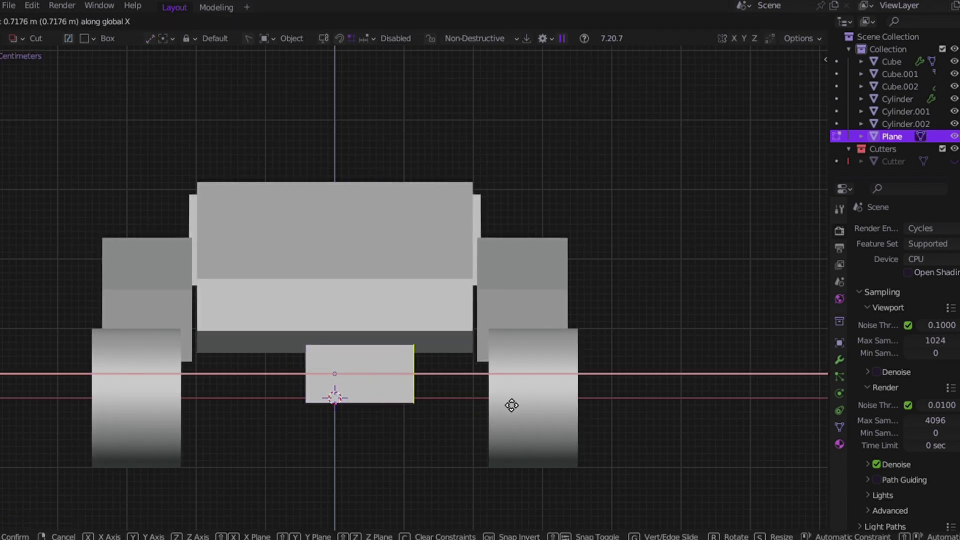
pyautogui.click(514, 400)
# Step: Stretch the plane further along X in Object Mode and reposition it along X between the two front wheels
pyautogui.press('Tab')
pyautogui.press('g')
pyautogui.press('x')
pyautogui.click(439, 401)
pyautogui.press('s')
pyautogui.press('x')
pyautogui.click(456, 401)
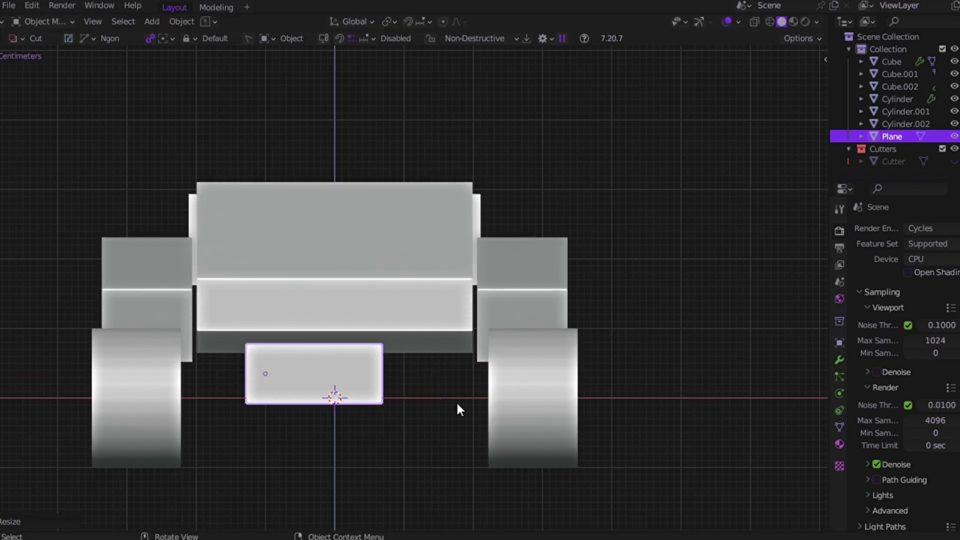
pyautogui.press('g')
pyautogui.press('x')
pyautogui.click(485, 406)
# Step: Select the plane's lower edge in Edit Mode
pyautogui.moveTo(420, 372); pyautogui.dragTo(296, 382, button='middle')
pyautogui.press('Tab')
pyautogui.click(388, 392)
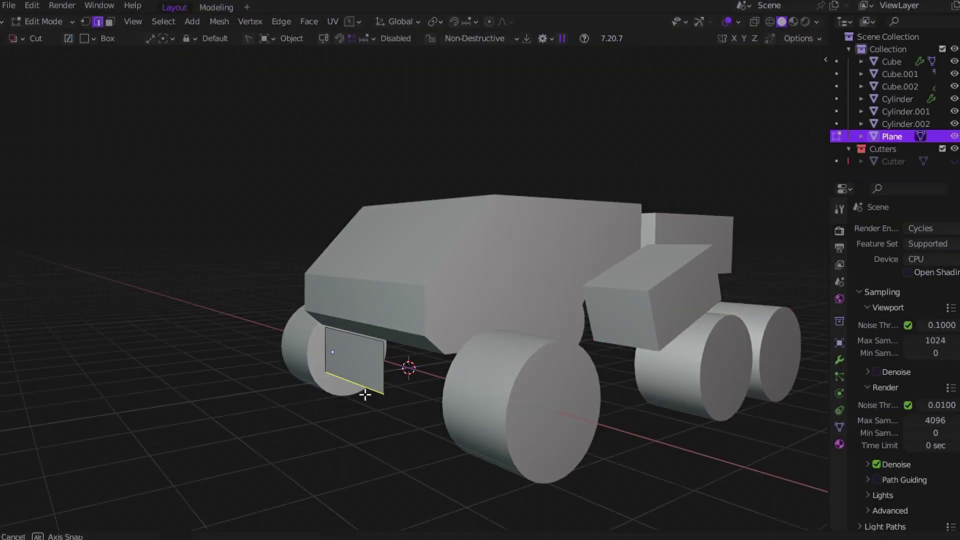